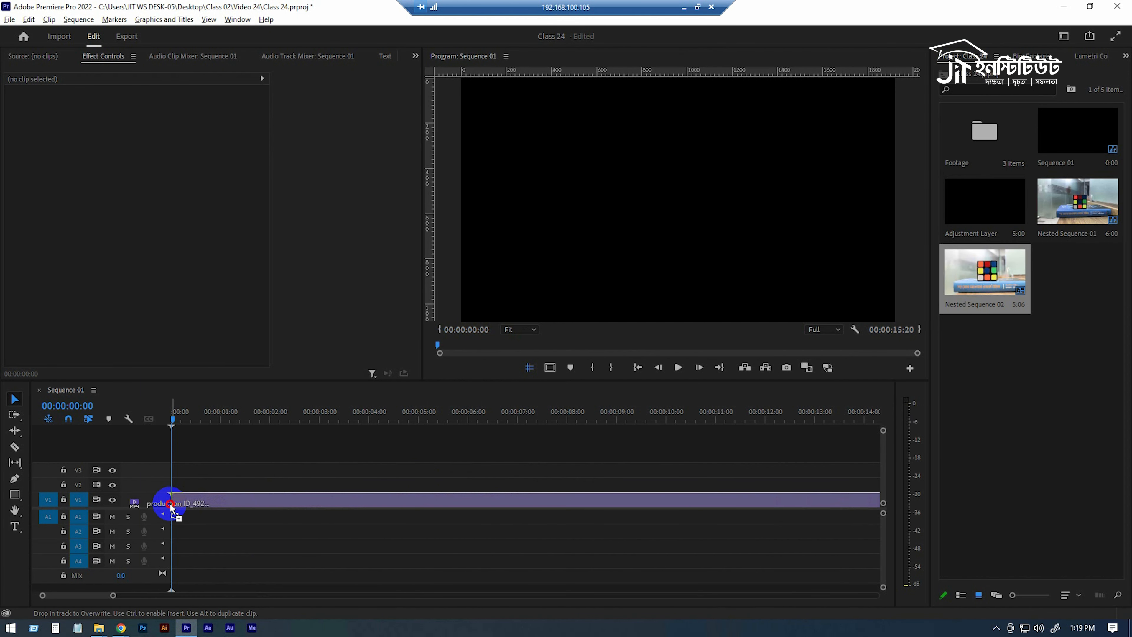
# Place the motorcycle clip production ID_4922585.mp4 from the Footage bin at the start of track V1
pyautogui.doubleClick(987, 145)
pyautogui.moveTo(1074, 202); pyautogui.dragTo(147, 499)
pyautogui.click(683, 342)
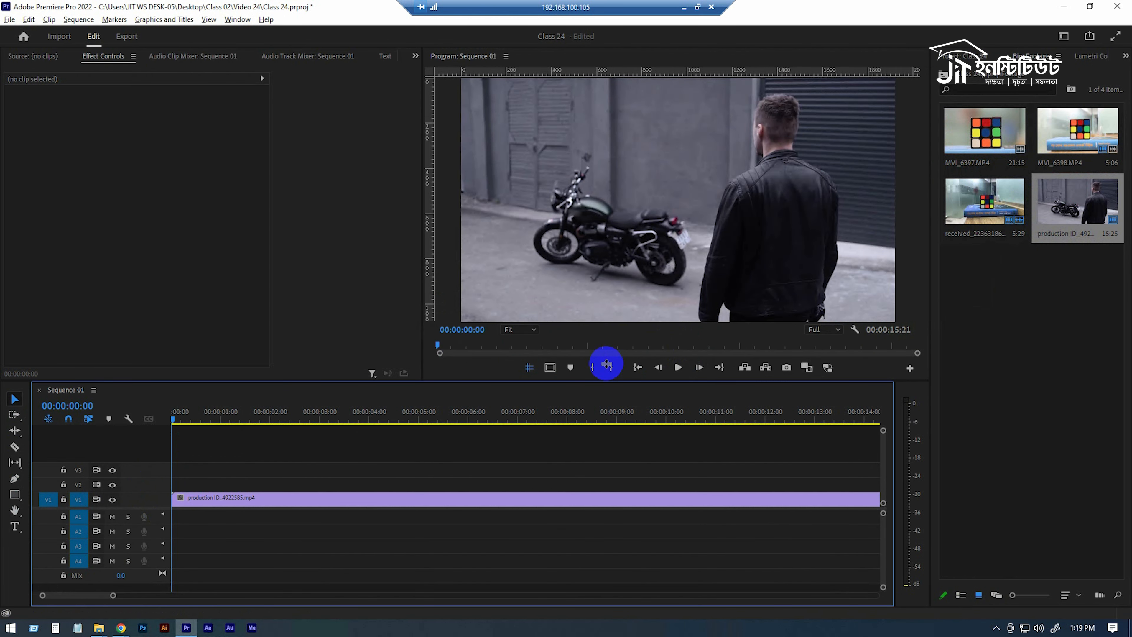
# Play the opening of the motorcycle clip and park the playhead at 00:00:00:19
pyautogui.press('space')
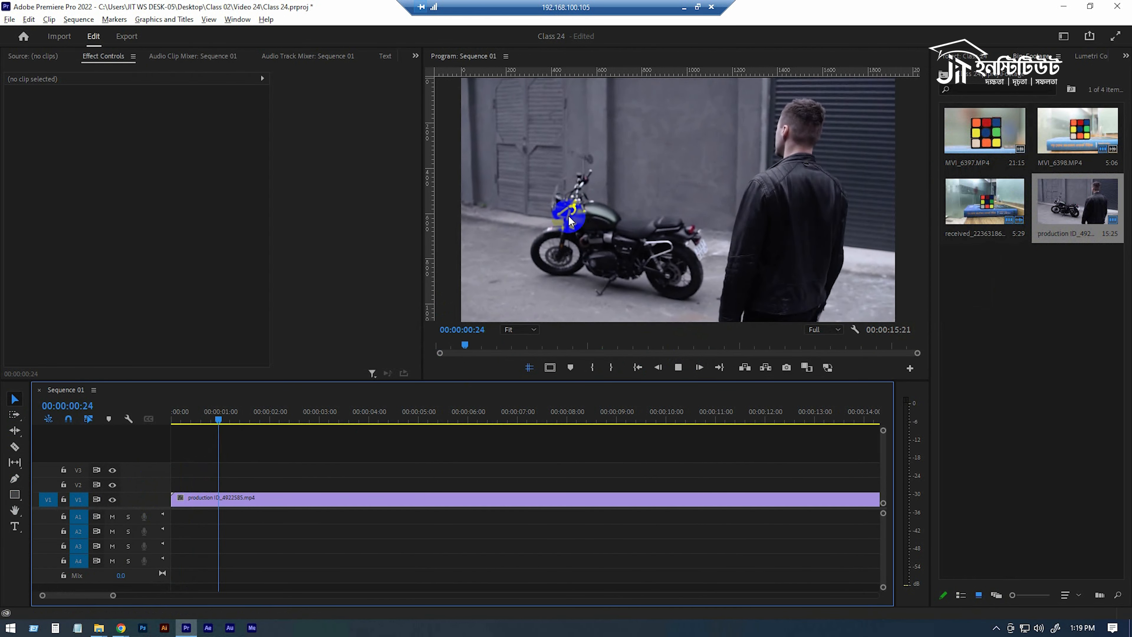
pyautogui.click(505, 317)
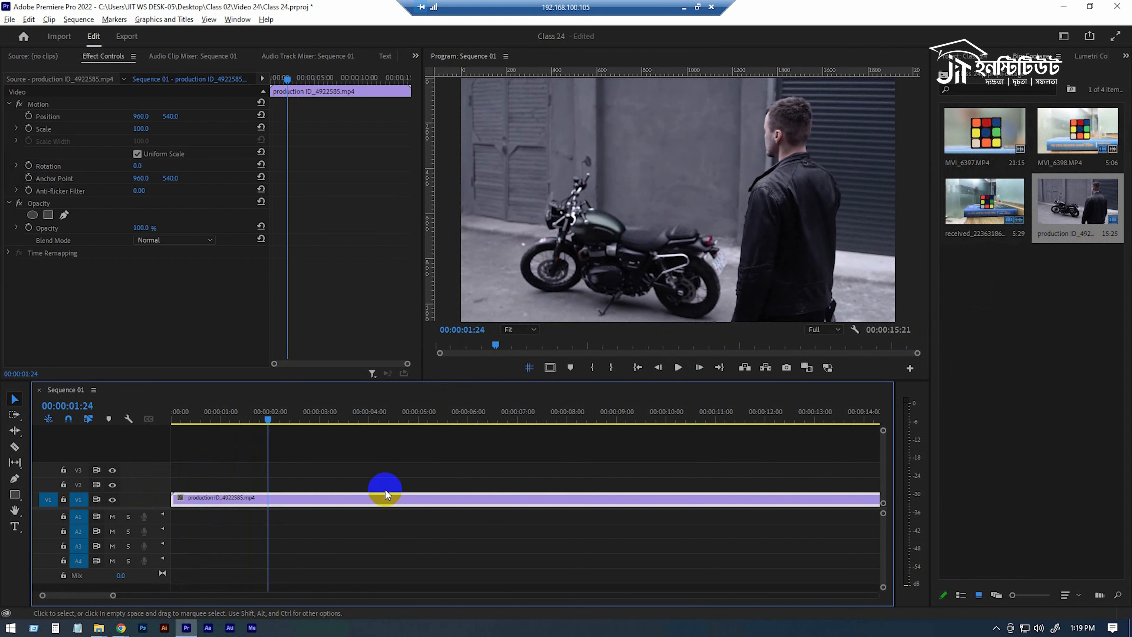
pyautogui.moveTo(253, 417); pyautogui.dragTo(208, 417)
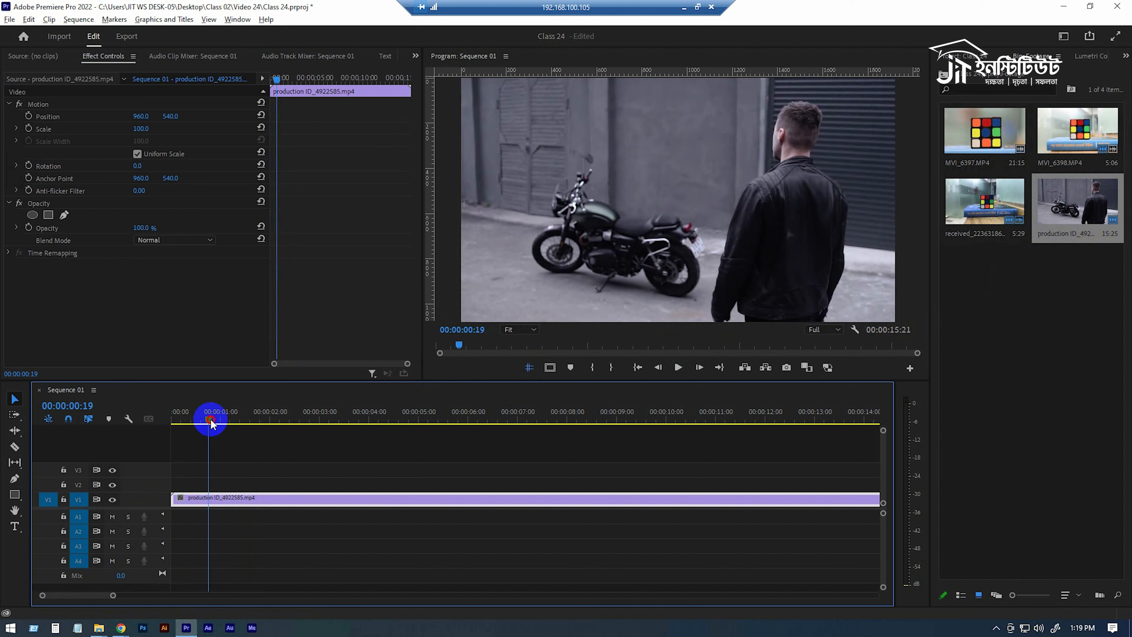
pyautogui.click(297, 482)
pyautogui.click(298, 498)
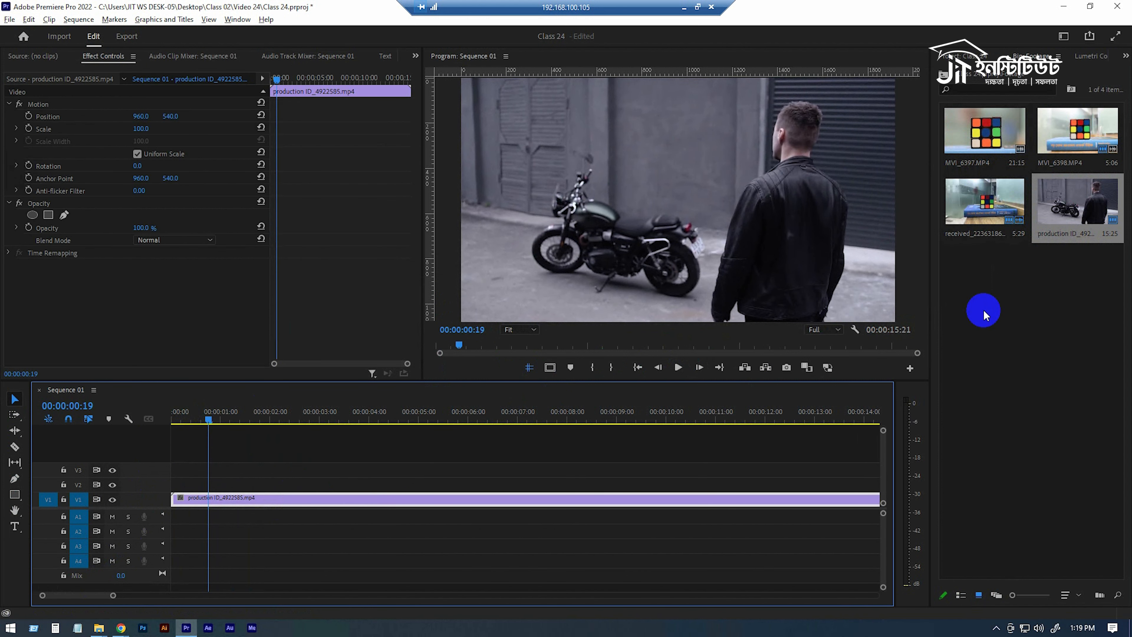
# Create an empty text graphic over the door in the frame, starting at the playhead on track V2
pyautogui.click(14, 526)
pyautogui.click(514, 142)
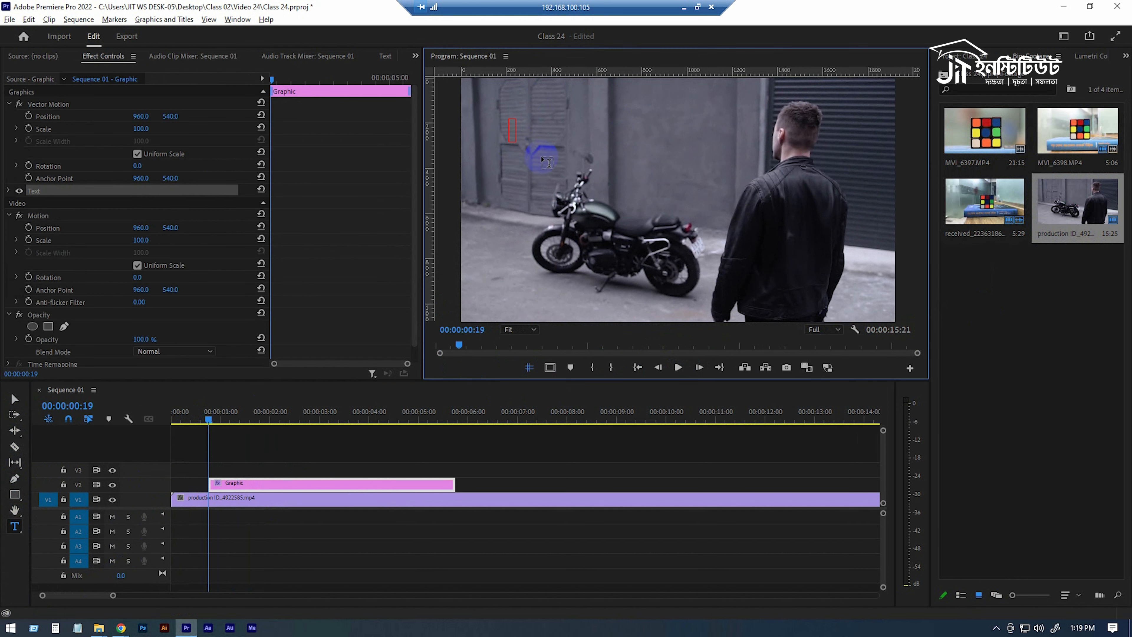
pyautogui.click(277, 483)
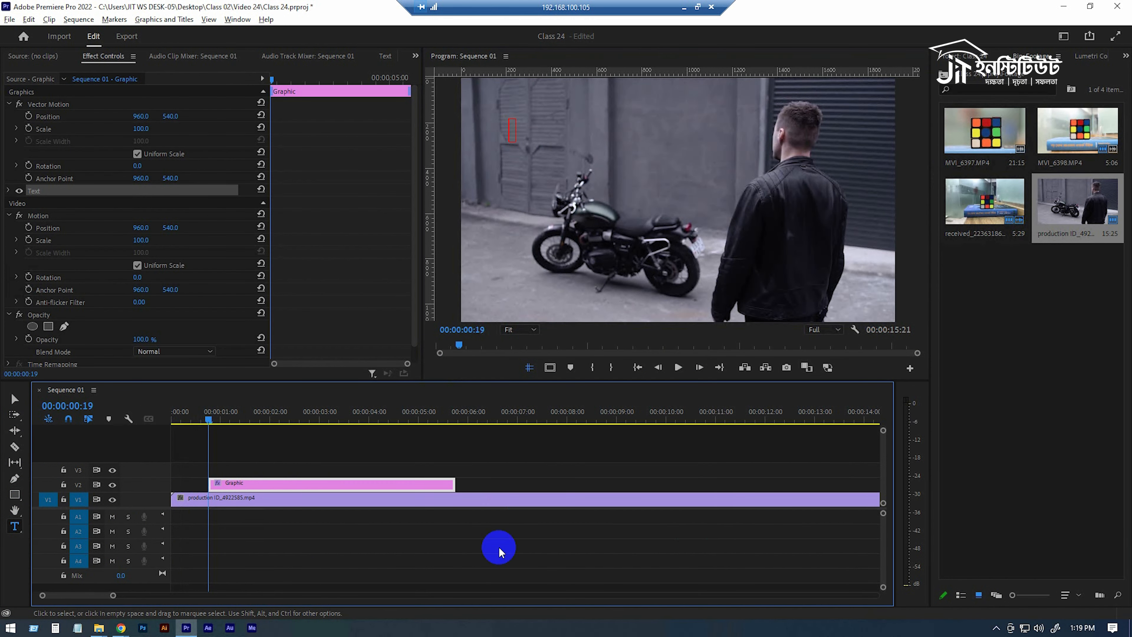
pyautogui.moveTo(247, 483); pyautogui.dragTo(535, 397)
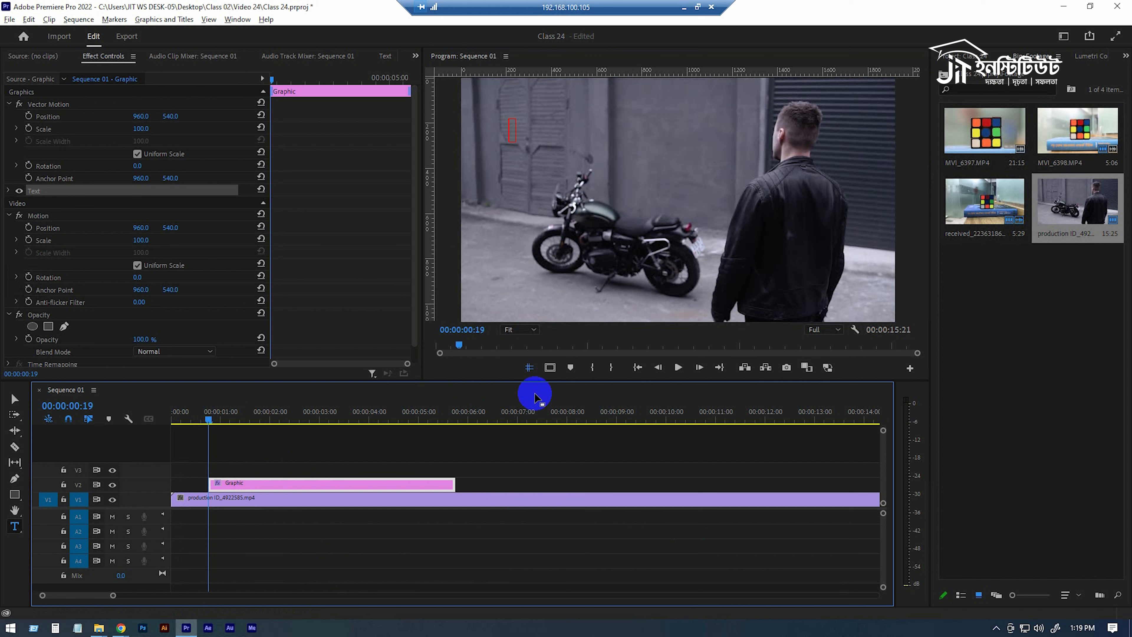
pyautogui.moveTo(535, 397); pyautogui.dragTo(252, 490)
pyautogui.press('v')
pyautogui.click(252, 487)
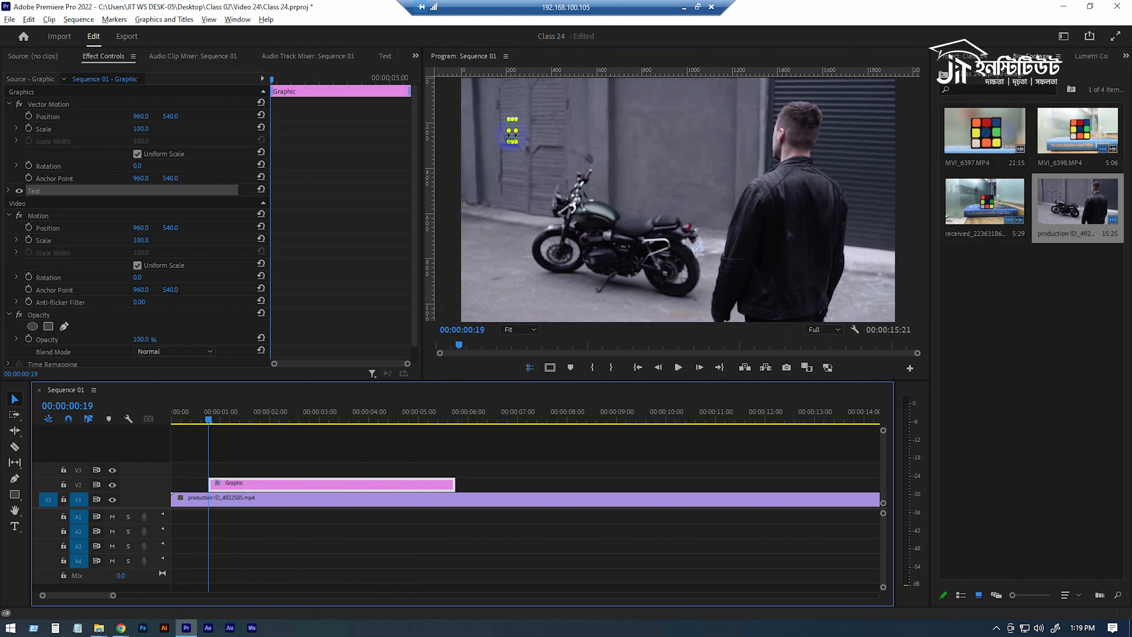
# Set the Program monitor magnification to 100% and bring the door area with the empty text graphic into view
pyautogui.click(511, 135)
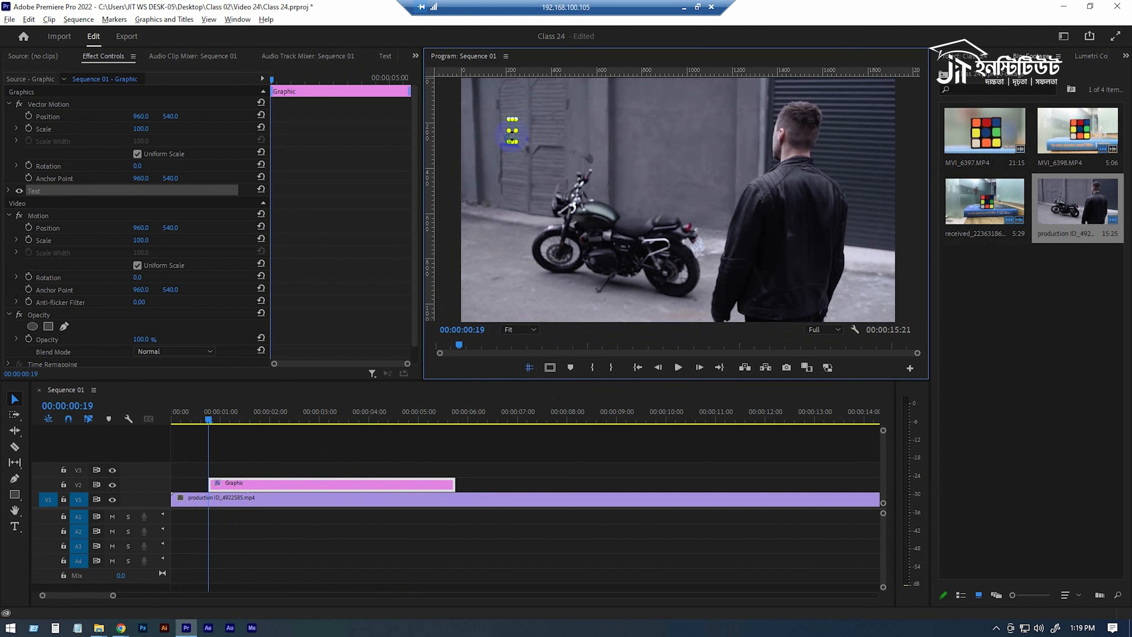
pyautogui.click(530, 328)
pyautogui.click(522, 408)
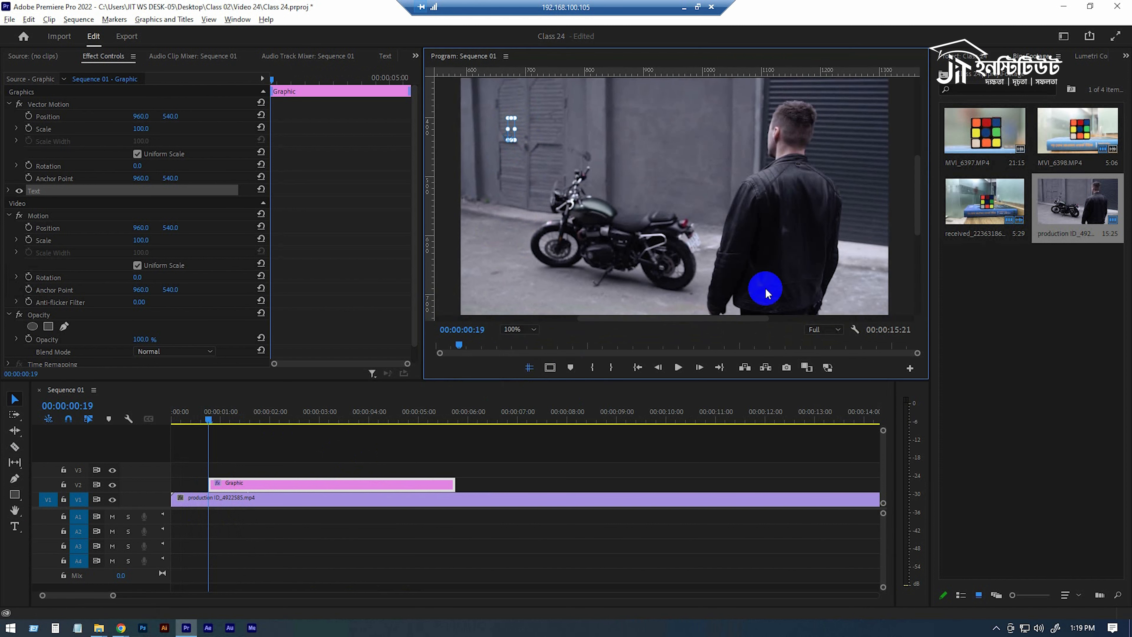
pyautogui.moveTo(919, 218); pyautogui.dragTo(926, 139)
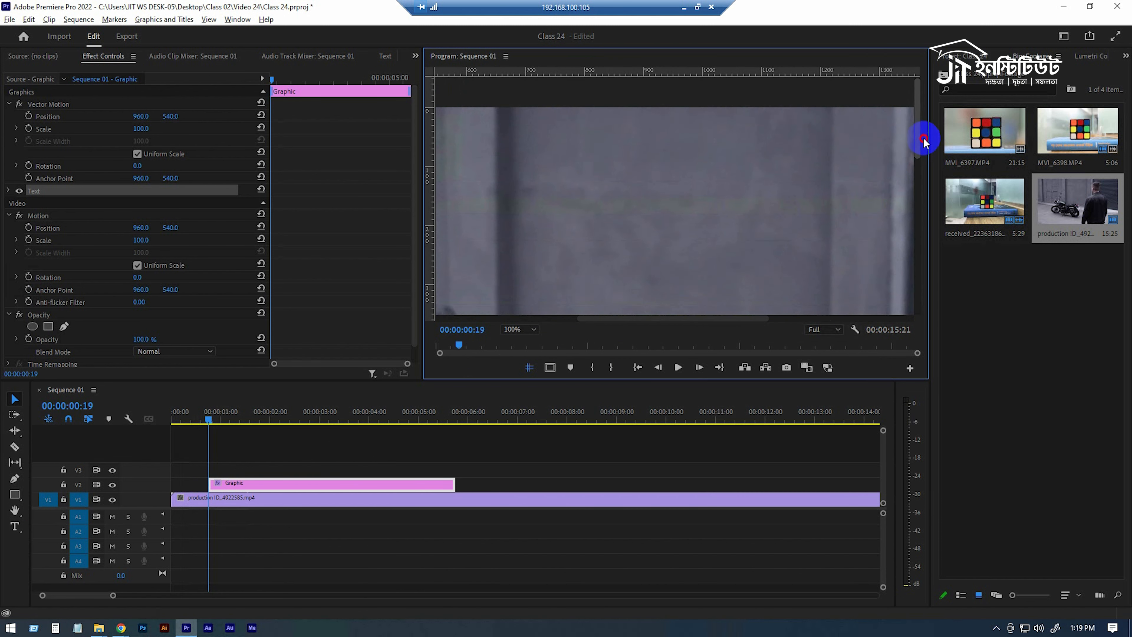
pyautogui.moveTo(674, 320); pyautogui.dragTo(331, 306)
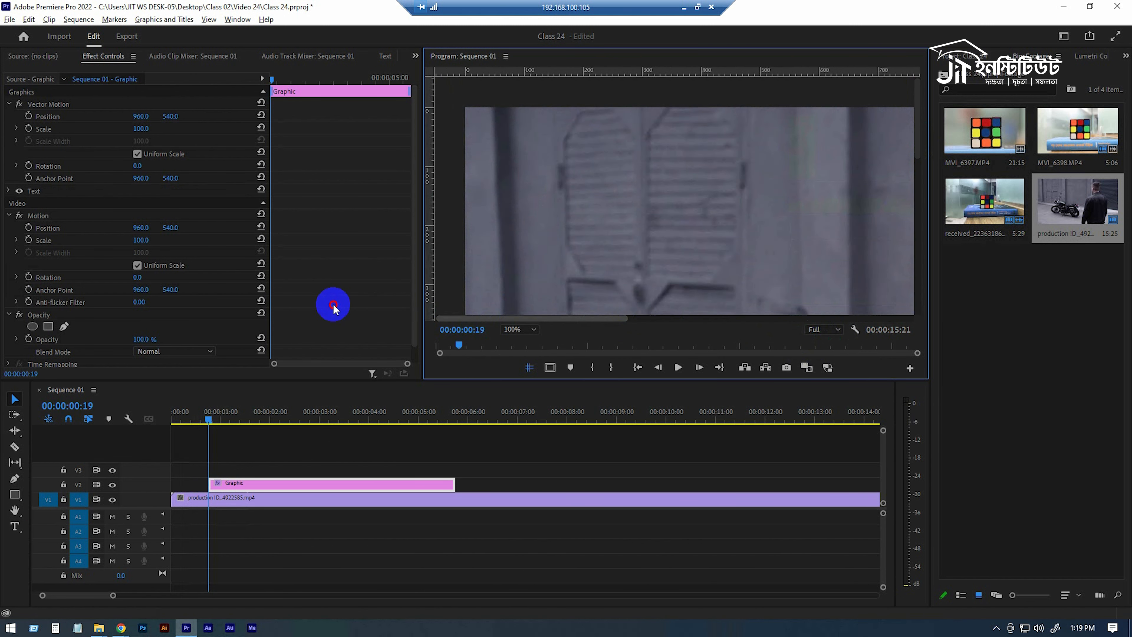
pyautogui.moveTo(921, 151); pyautogui.dragTo(921, 196)
pyautogui.click(287, 484)
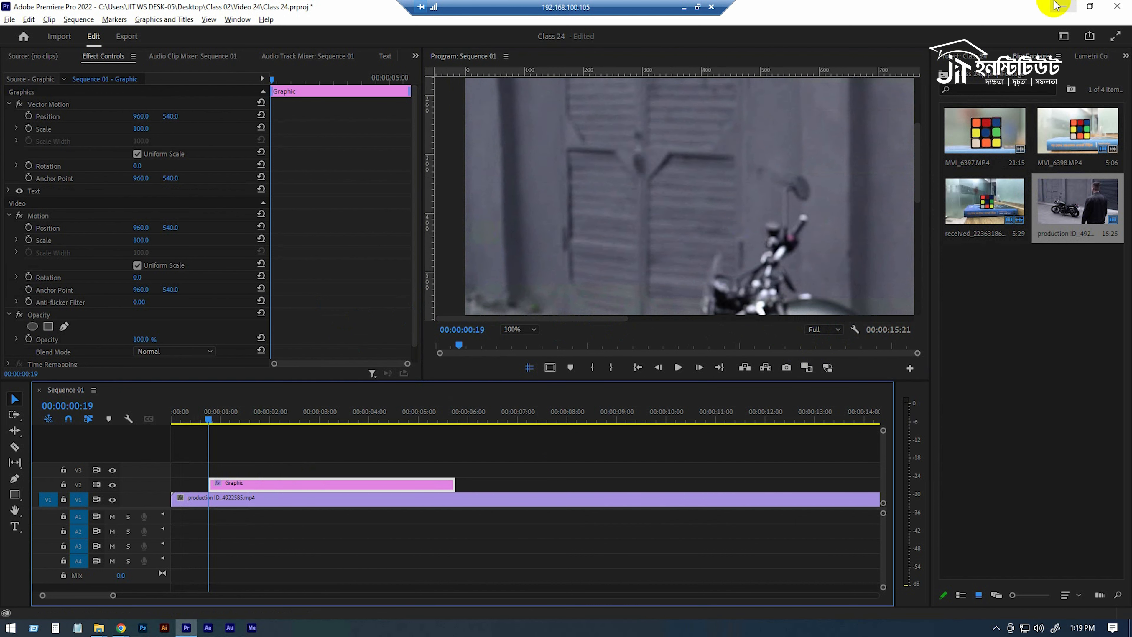
# Open the empty text layer for editing in Essential Graphics and enter "Bick"
pyautogui.click(1125, 56)
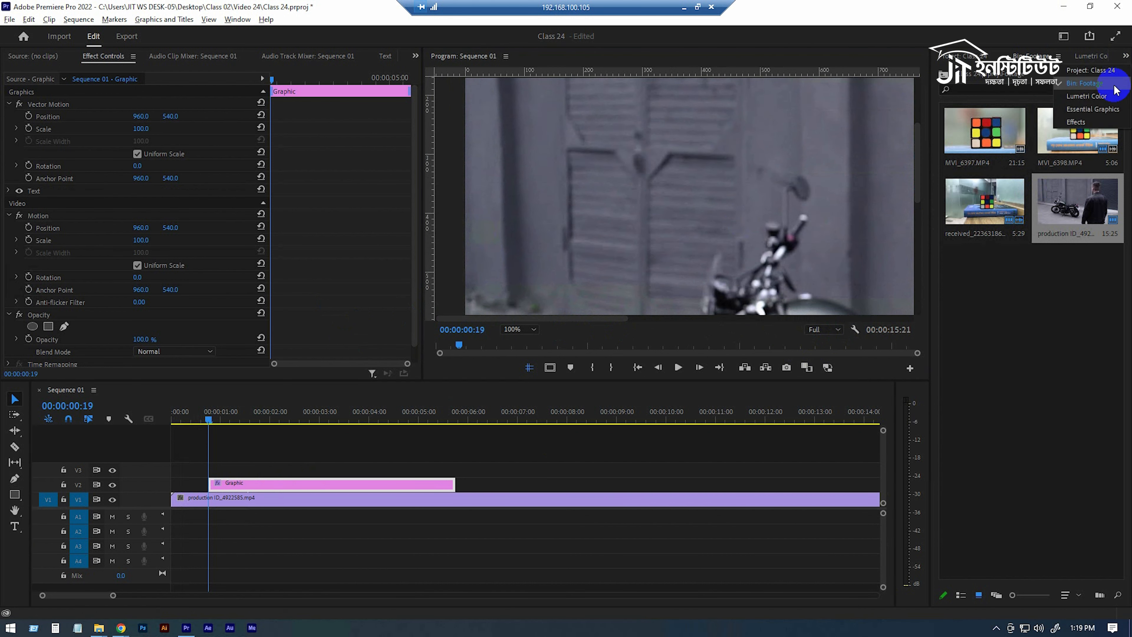
pyautogui.click(1100, 109)
pyautogui.click(974, 96)
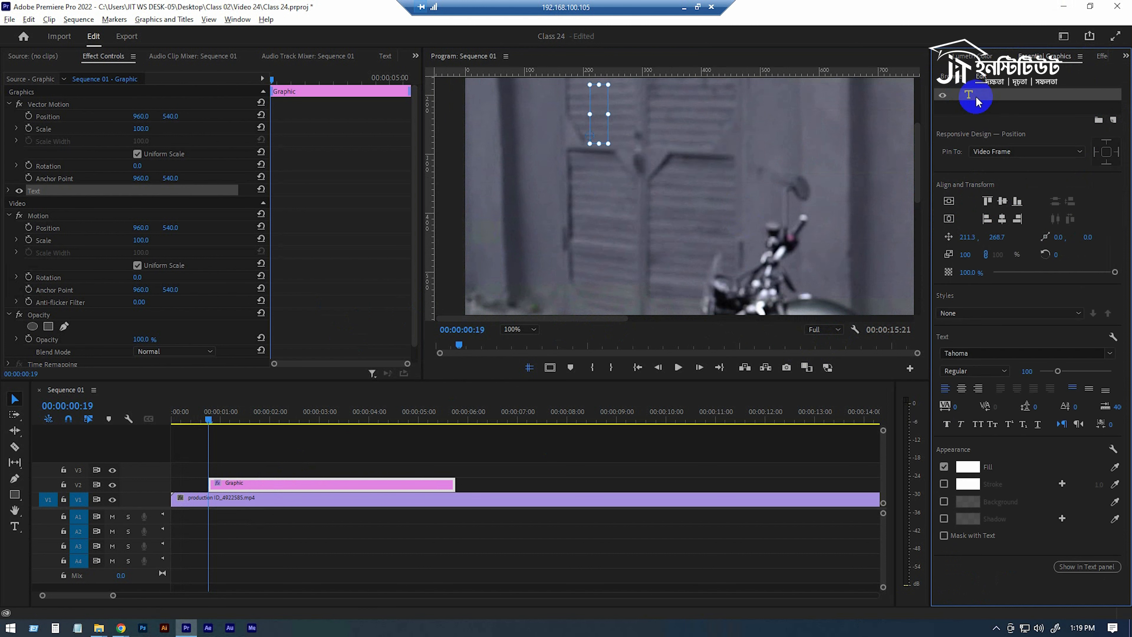
pyautogui.doubleClick(975, 98)
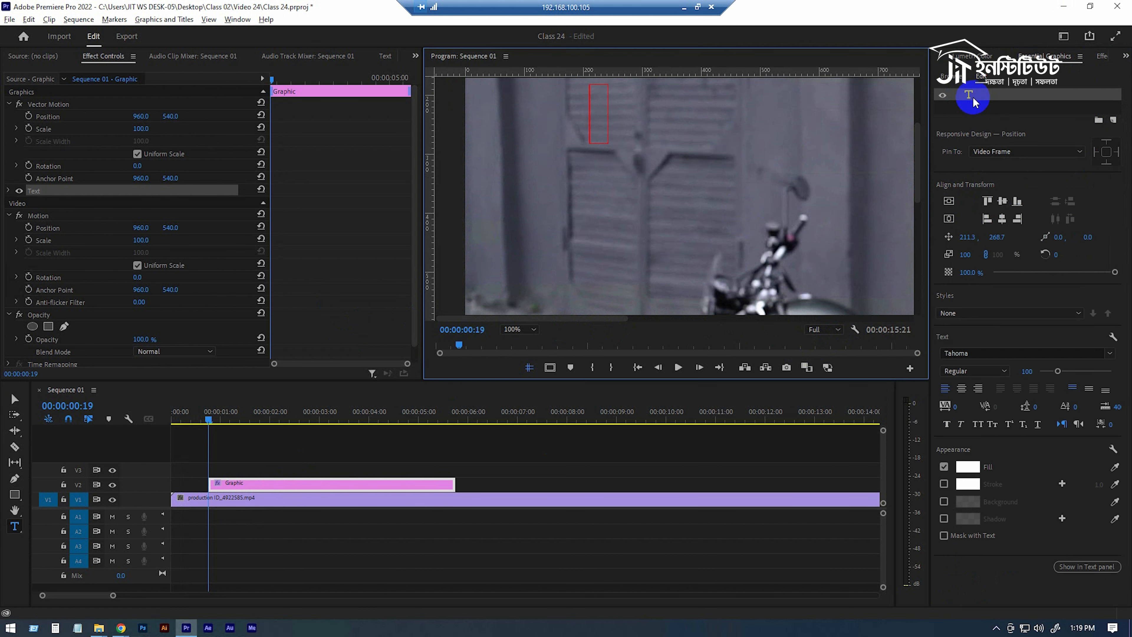
pyautogui.write('Bick')
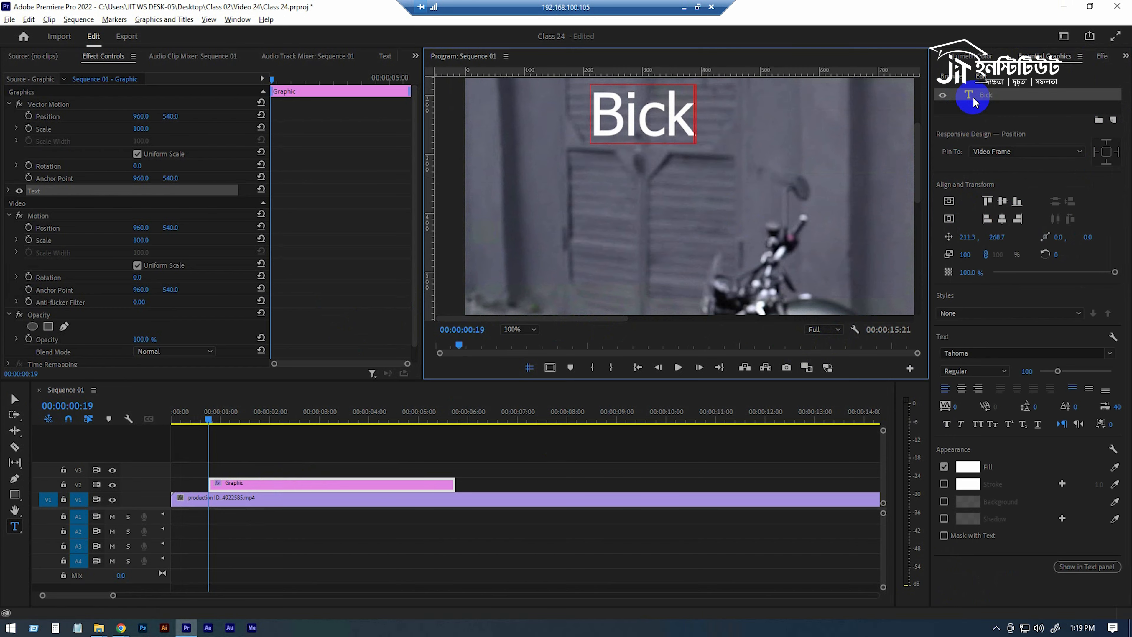
pyautogui.hotkey('alt', 'Tab')
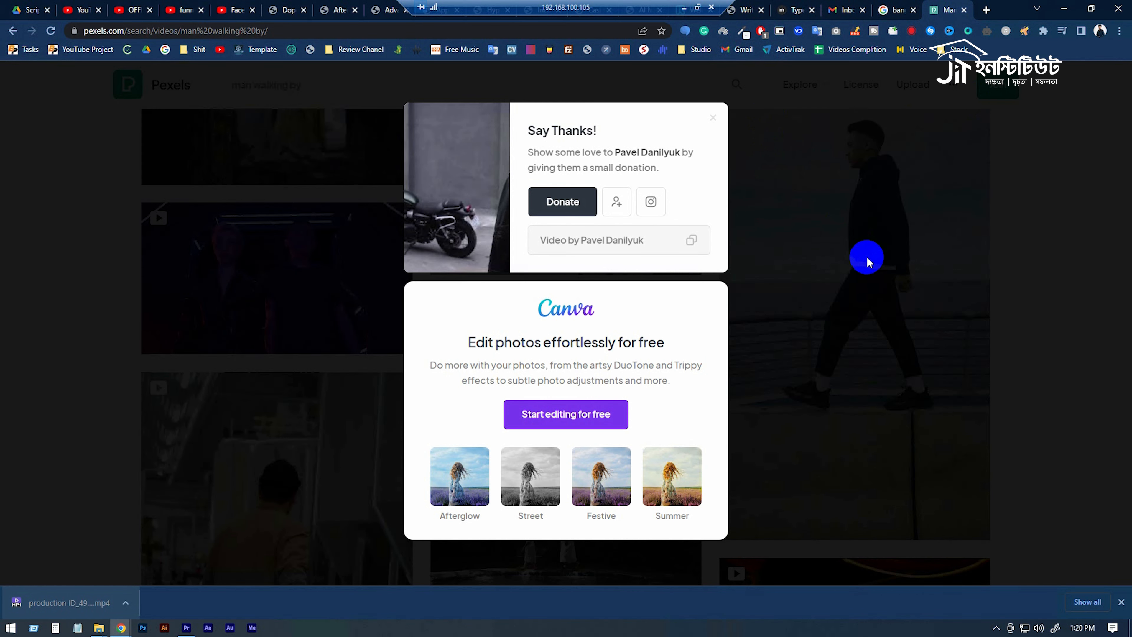
pyautogui.hotkey('alt', 'Tab')
# Correct the misspelled title and complete it so that it reads "Bike Riding"
pyautogui.click(638, 120)
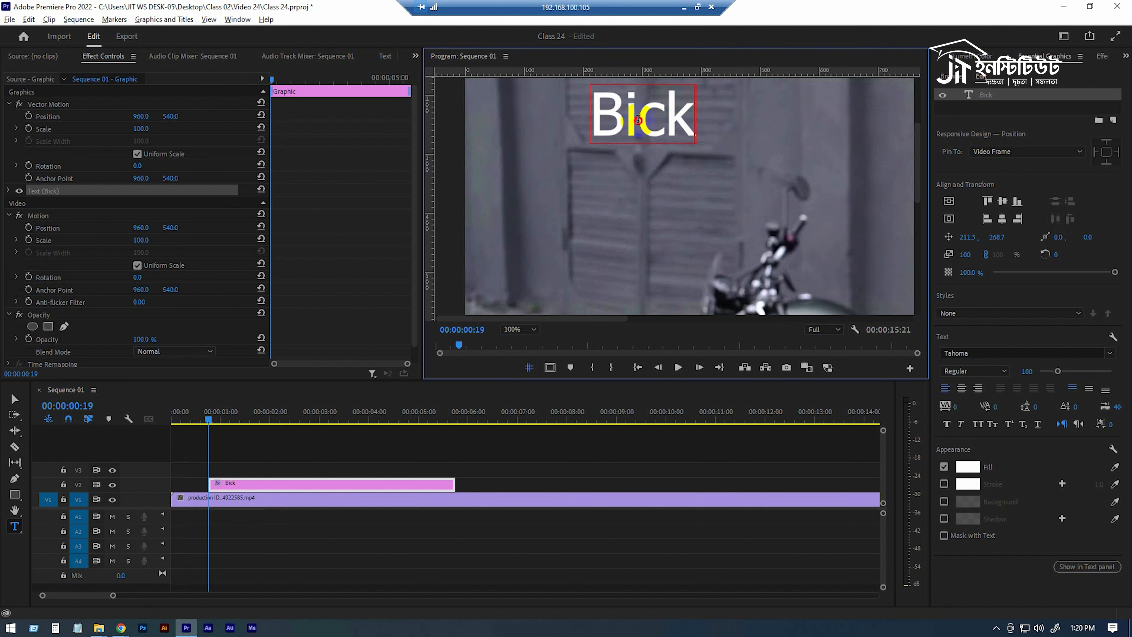
pyautogui.press('BackSpace')
pyautogui.press('BackSpace')
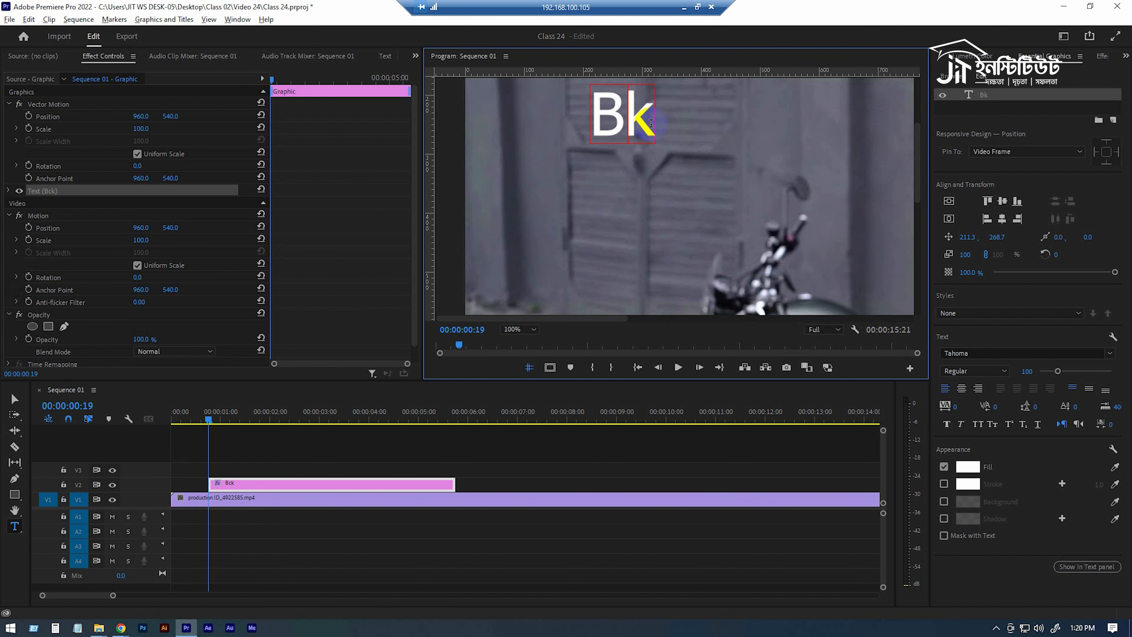
pyautogui.write('ik')
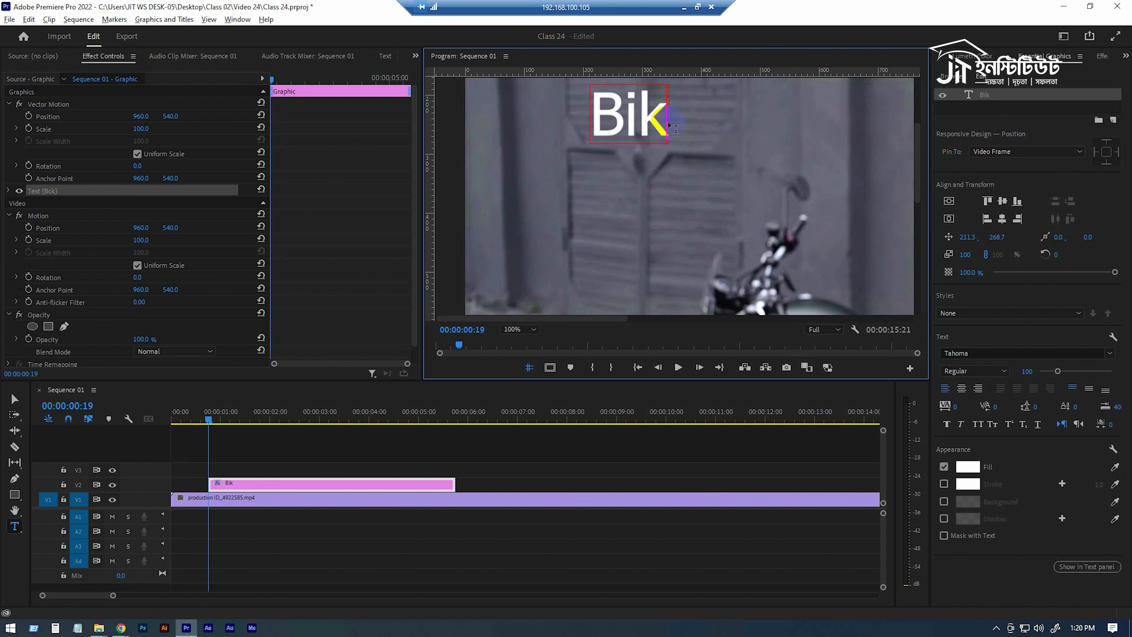
pyautogui.write('e R')
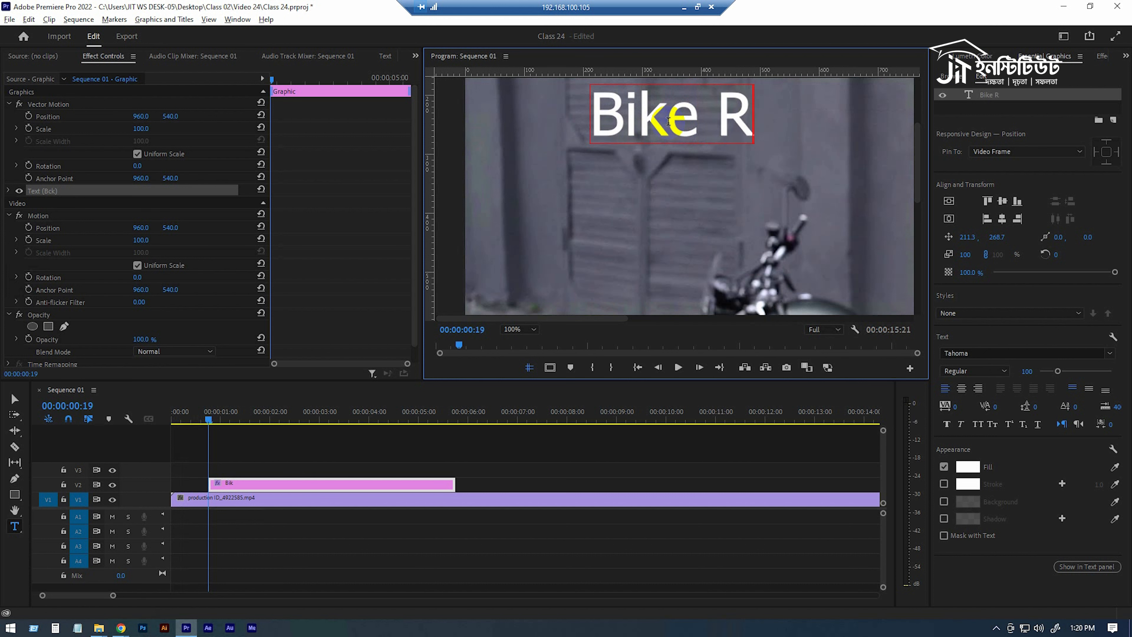
pyautogui.write('i')
pyautogui.write('ding')
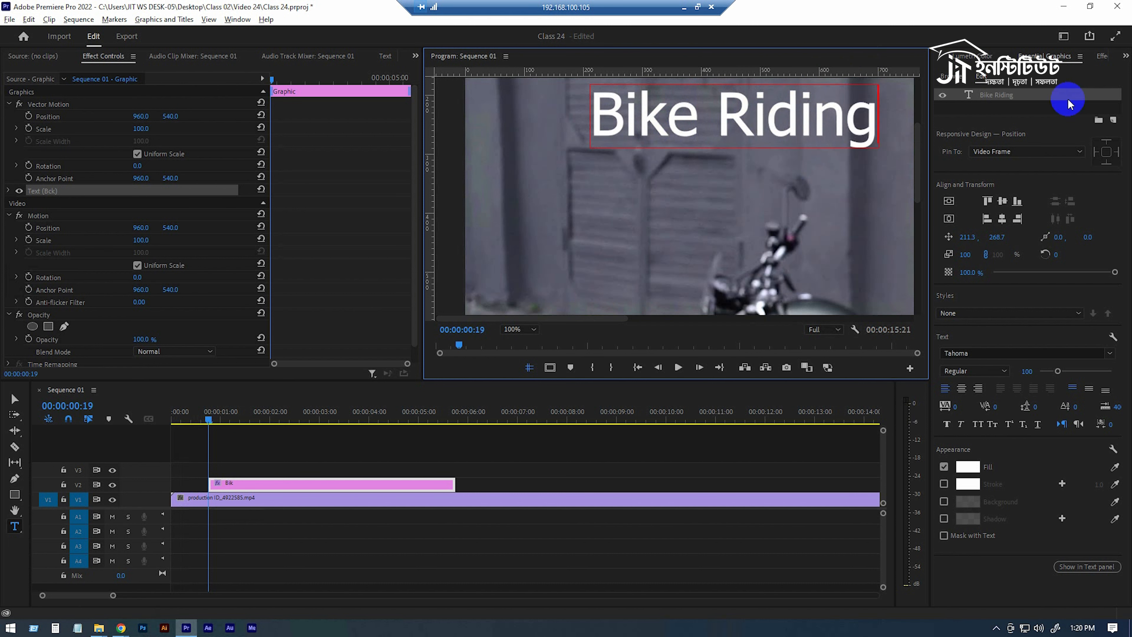
# Set the whole Bike Riding title in Roboto Black and format it as All Caps
pyautogui.click(1002, 95)
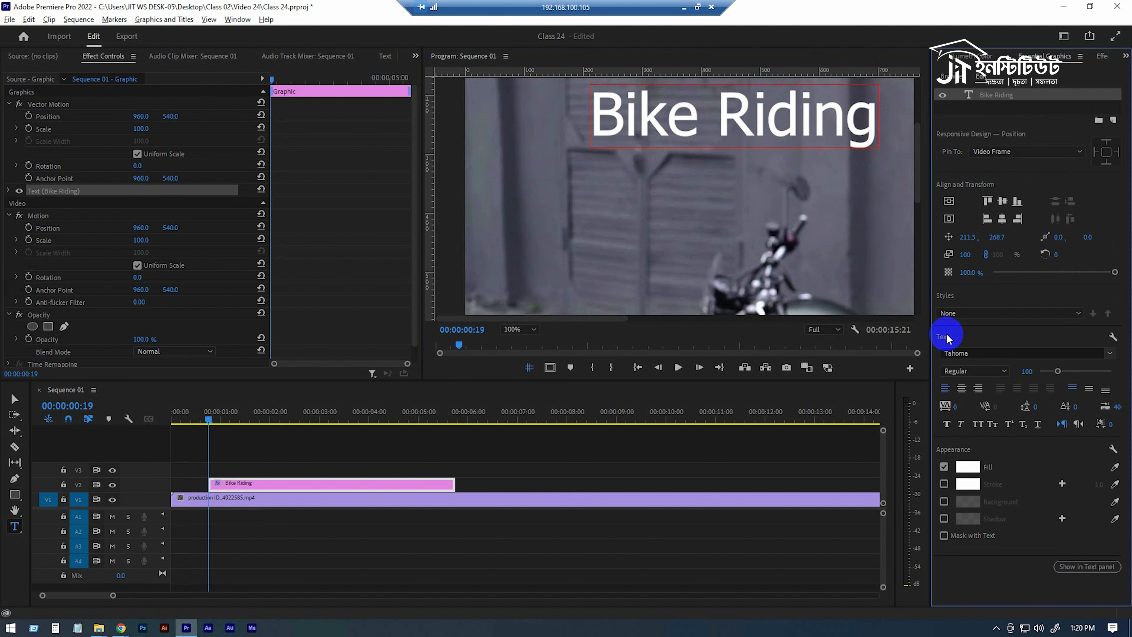
pyautogui.tripleClick(784, 99)
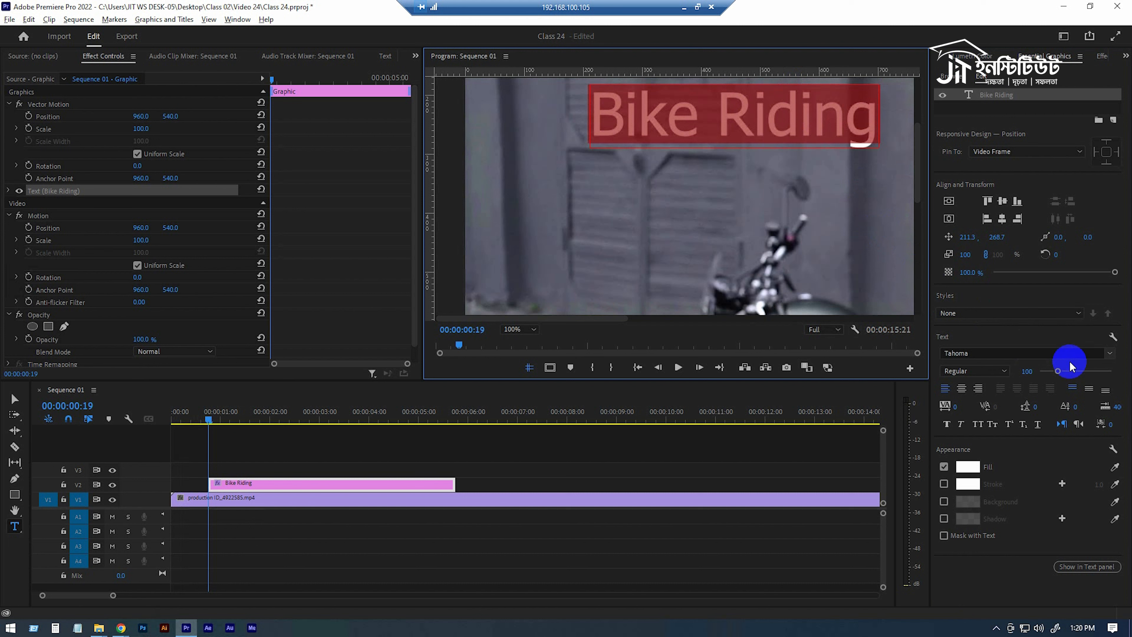
pyautogui.click(1031, 351)
pyautogui.write('roboto')
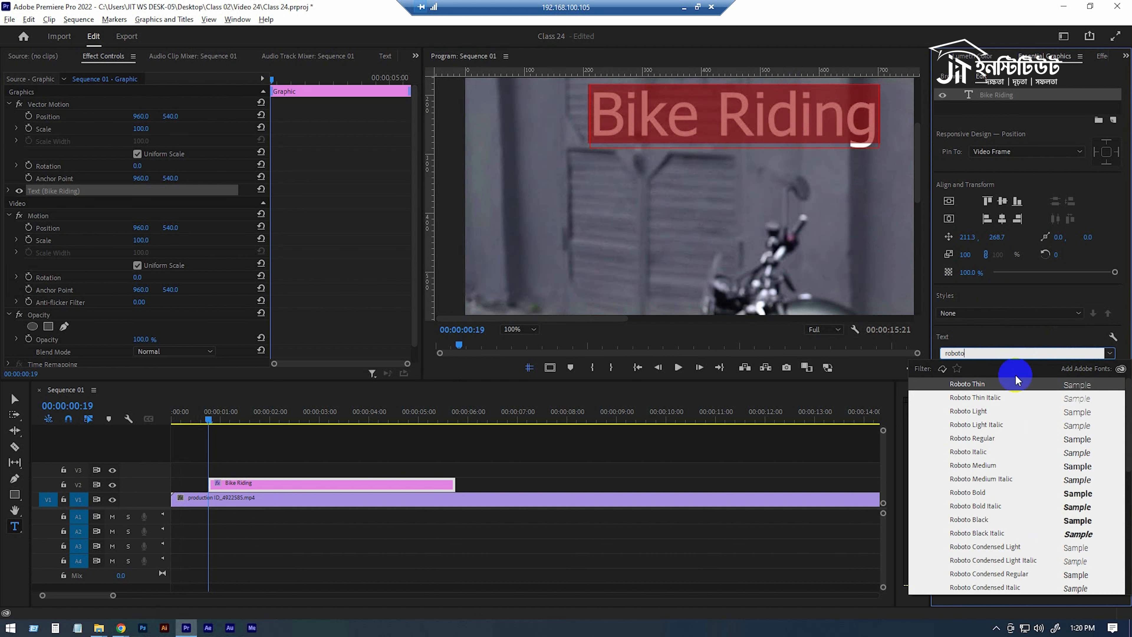
pyautogui.click(977, 521)
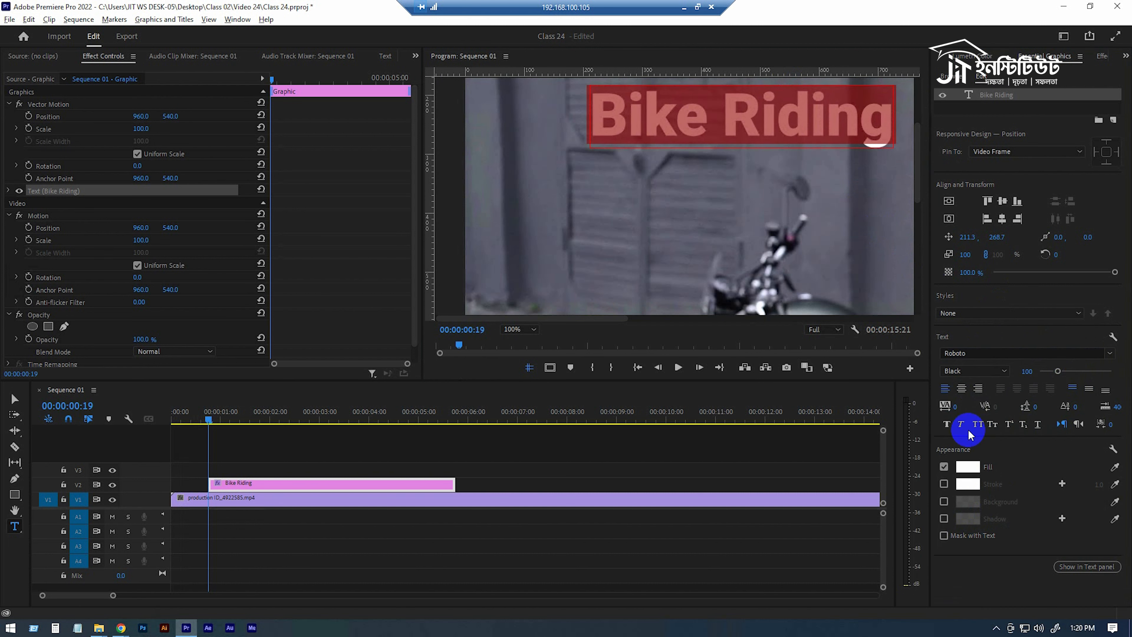
pyautogui.click(977, 424)
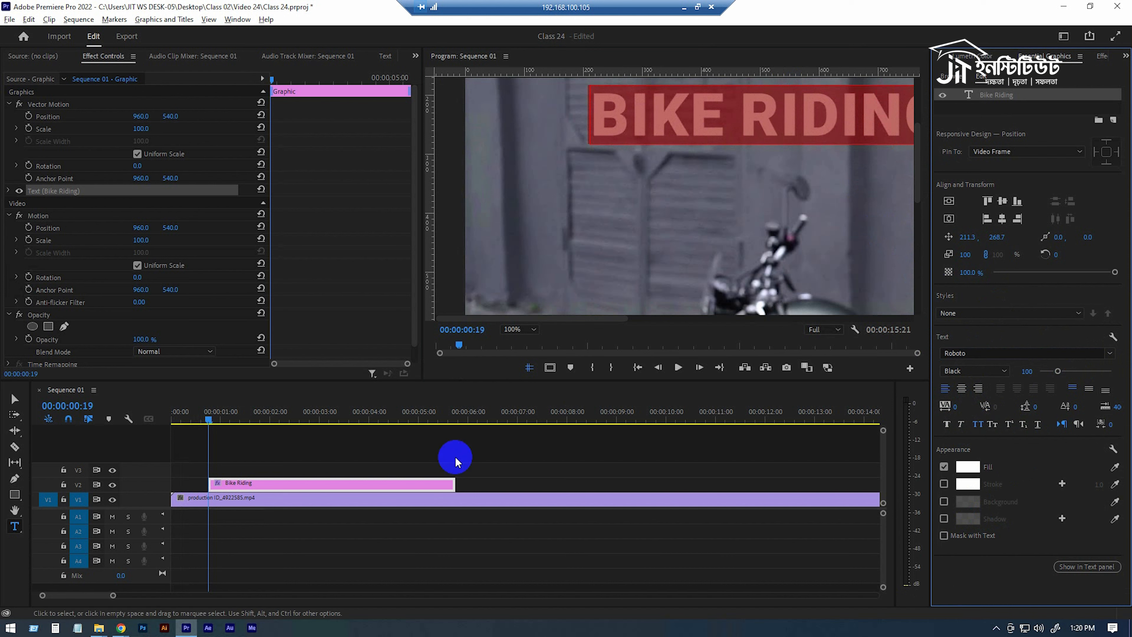
# Add a rectangle shape layer to the Bike Riding title graphic
pyautogui.moveTo(526, 320); pyautogui.dragTo(565, 319)
pyautogui.moveTo(919, 161); pyautogui.dragTo(919, 154)
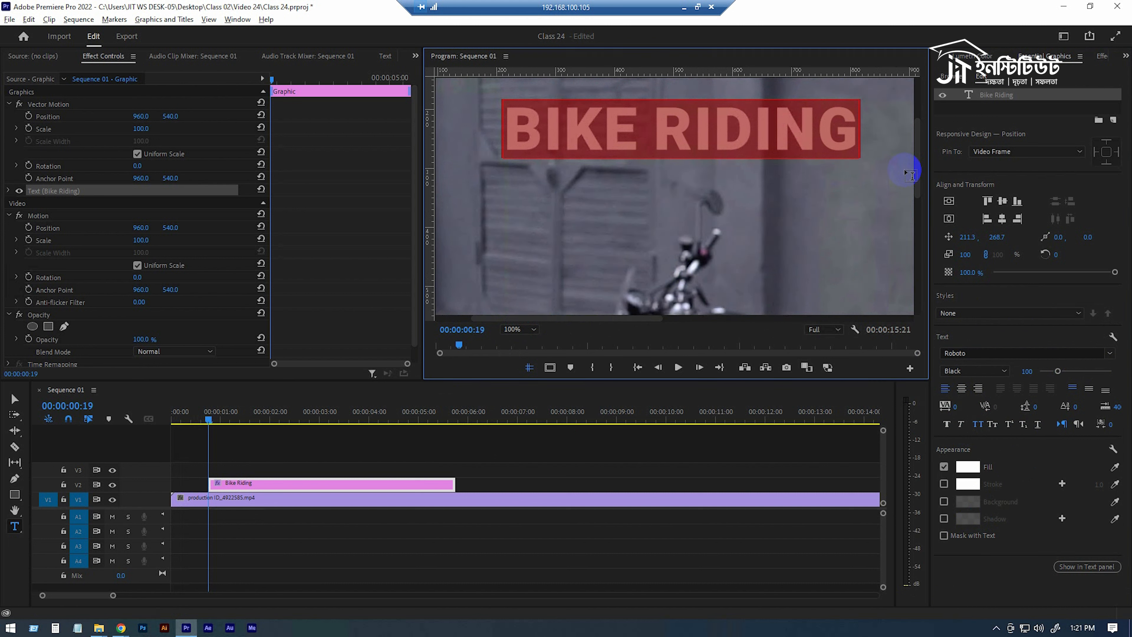
pyautogui.click(979, 112)
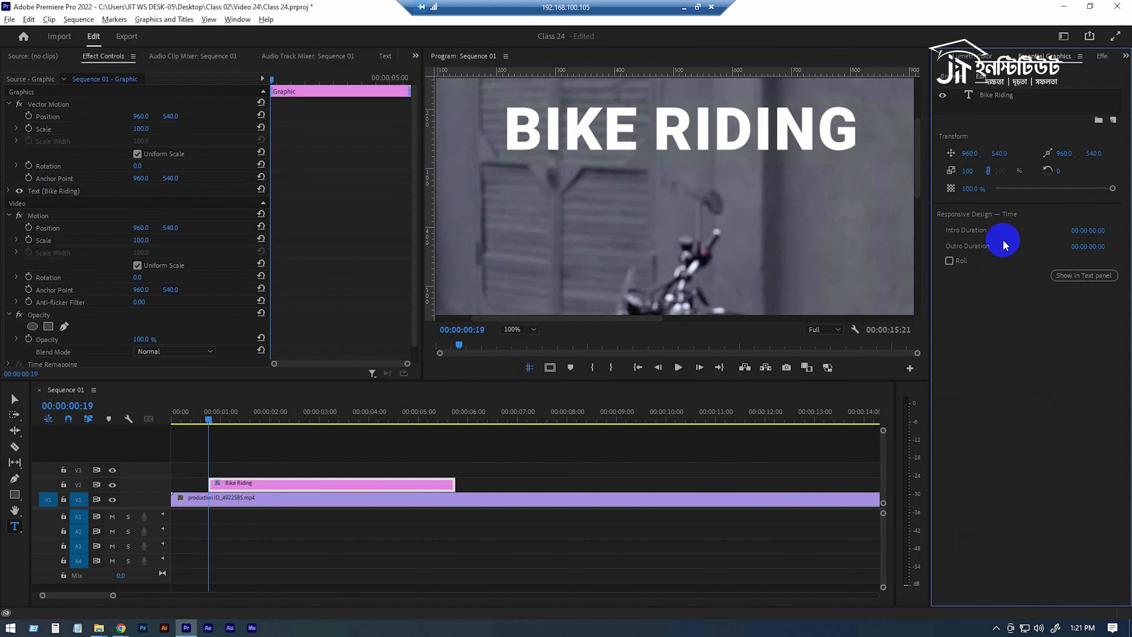
pyautogui.click(1114, 120)
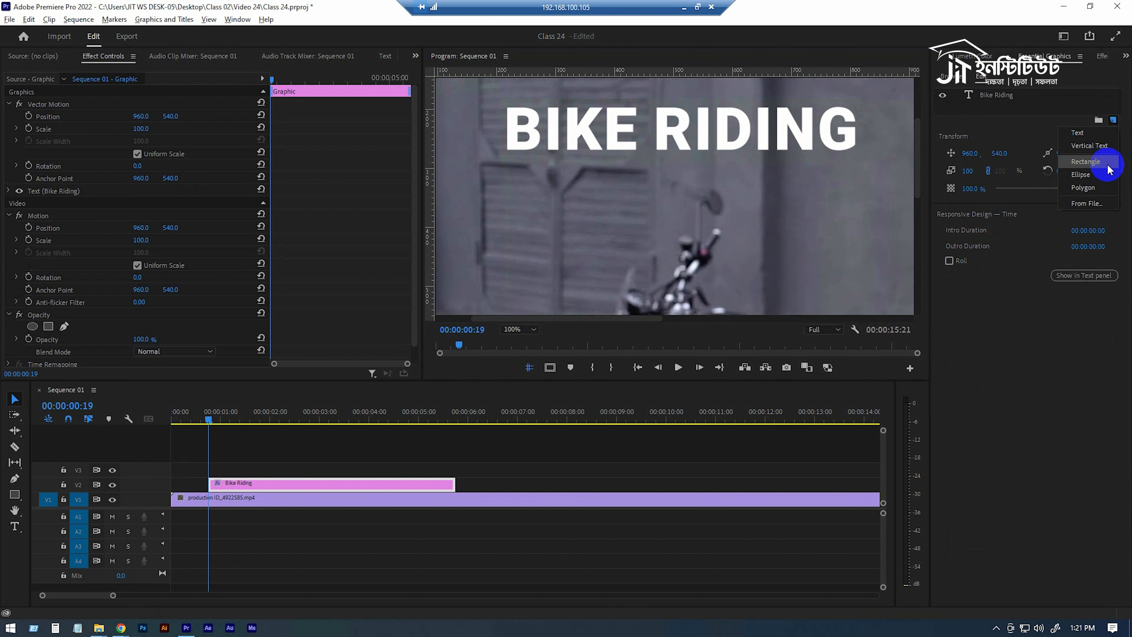
pyautogui.click(1087, 161)
# Change the fill of the rectangle behind the Bike Riding title to orange F2671C
pyautogui.click(967, 346)
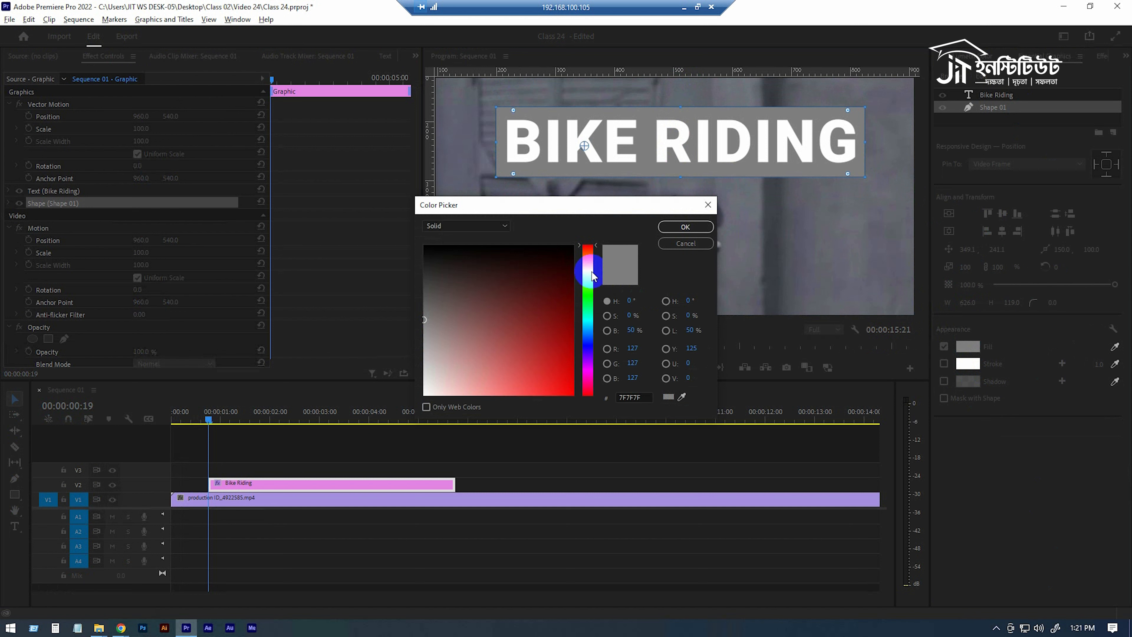
pyautogui.moveTo(591, 261); pyautogui.dragTo(589, 256)
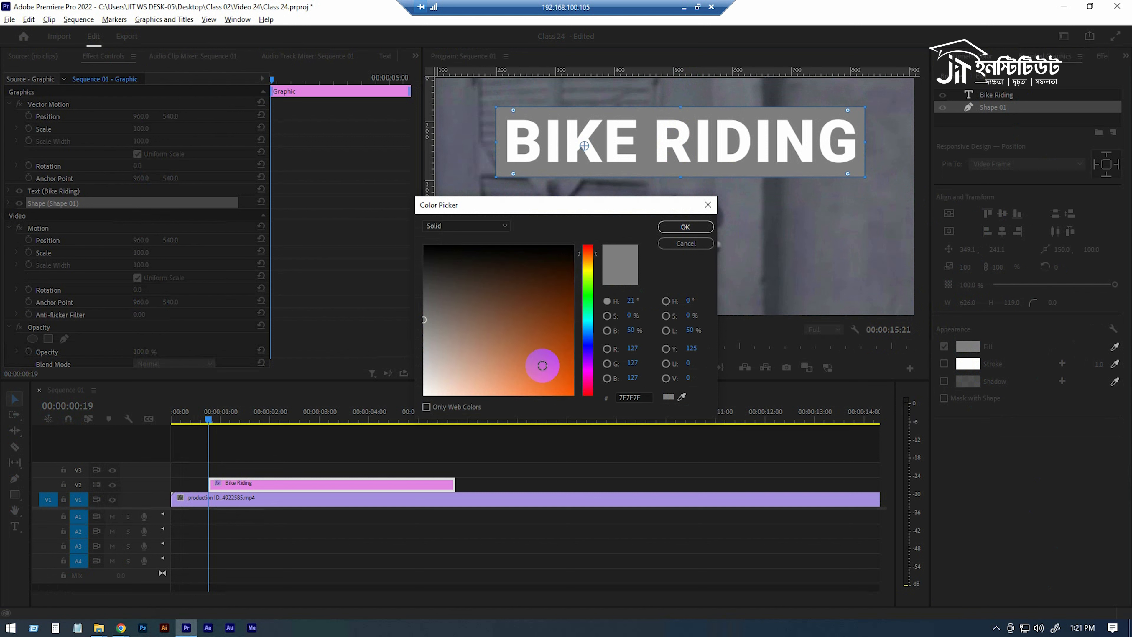
pyautogui.click(560, 388)
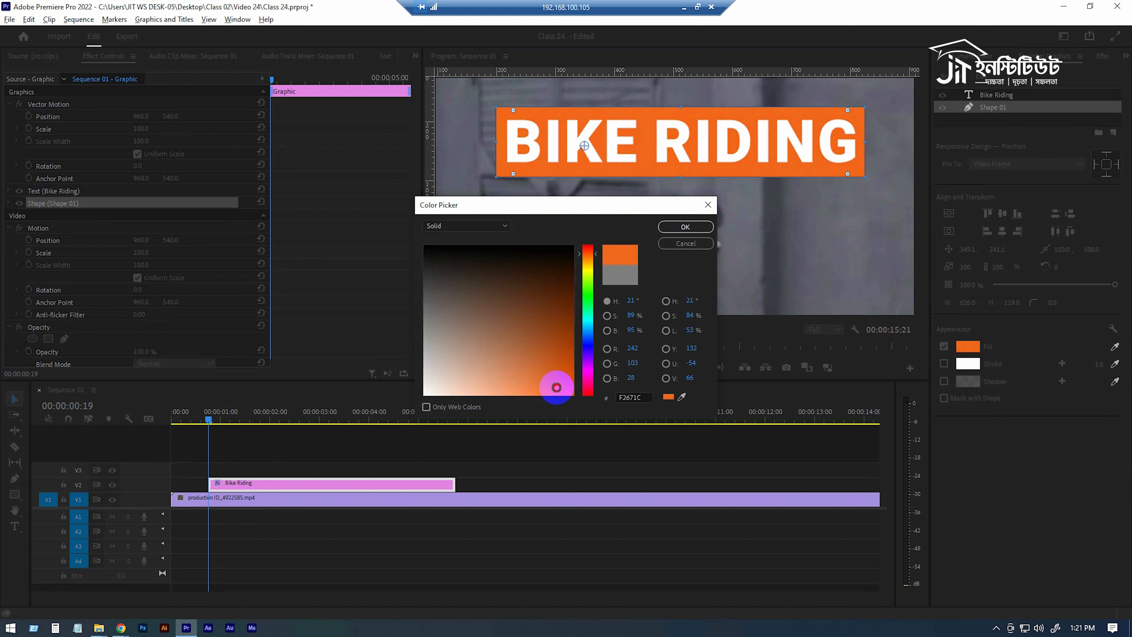
pyautogui.click(682, 227)
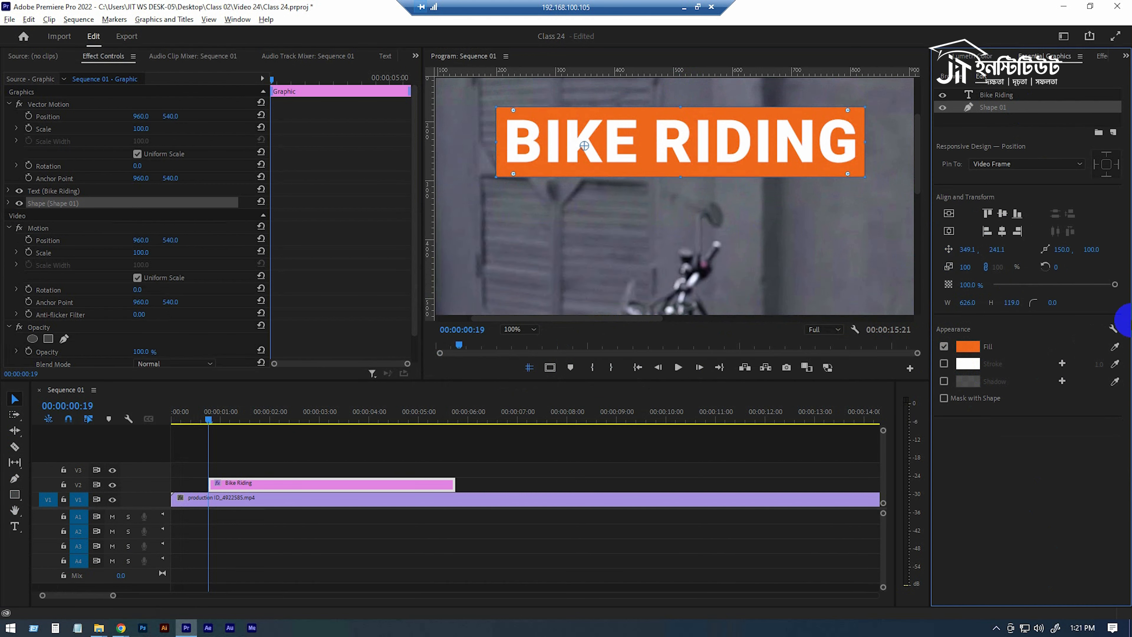
# Duplicate the Bike Riding text layer and place the copy, scaled down to about 74%, just below the orange rectangle
pyautogui.click(1029, 122)
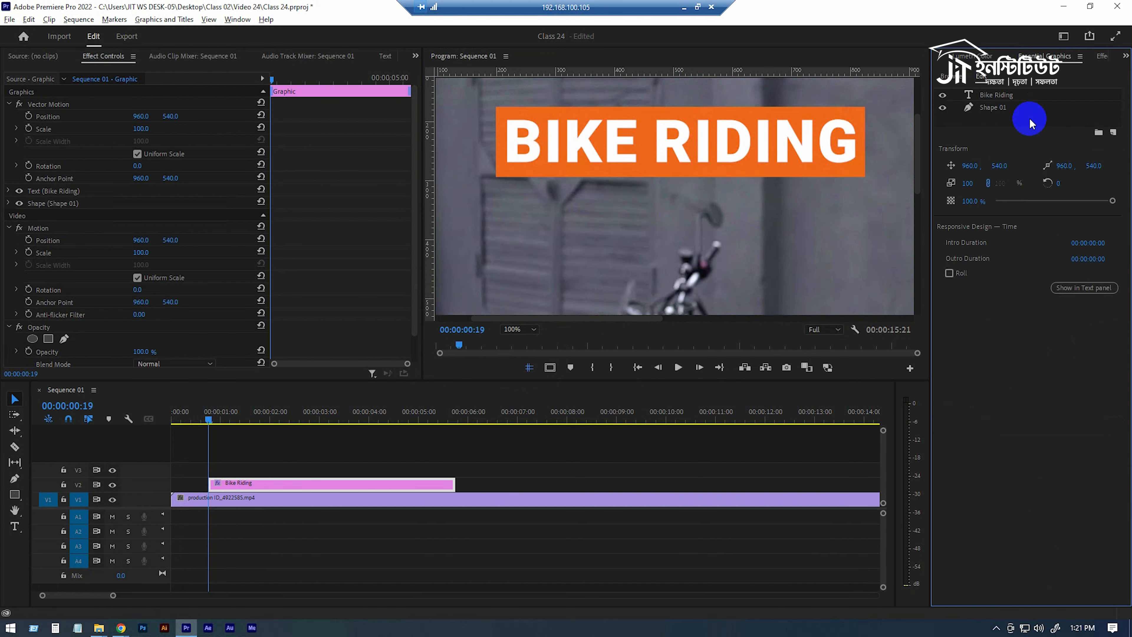
pyautogui.click(995, 94)
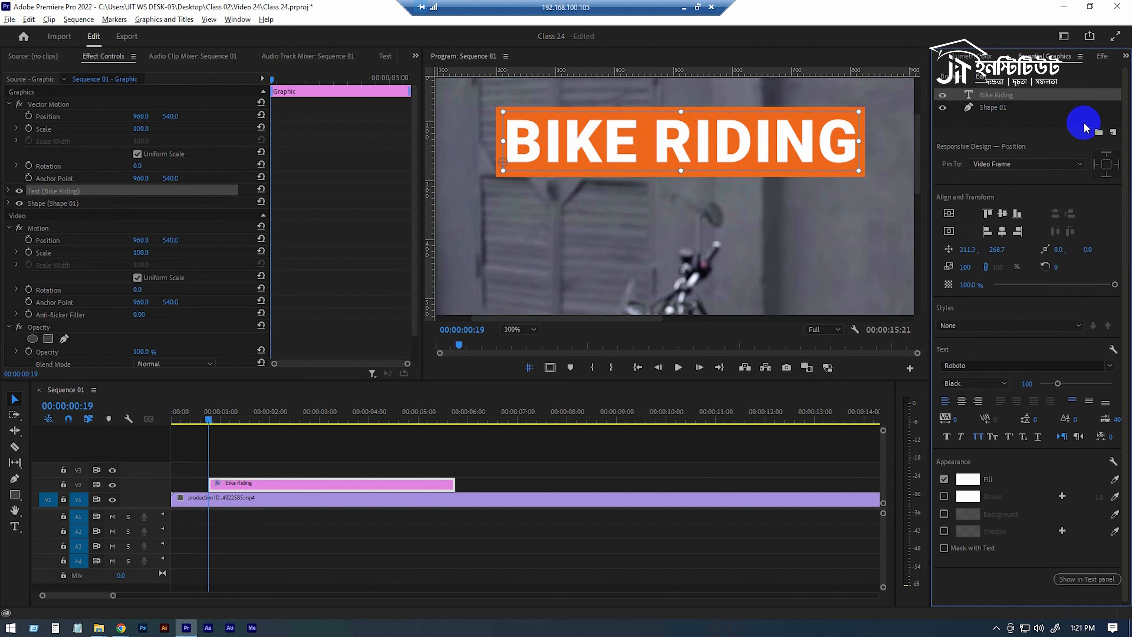
pyautogui.moveTo(1114, 131); pyautogui.dragTo(990, 96)
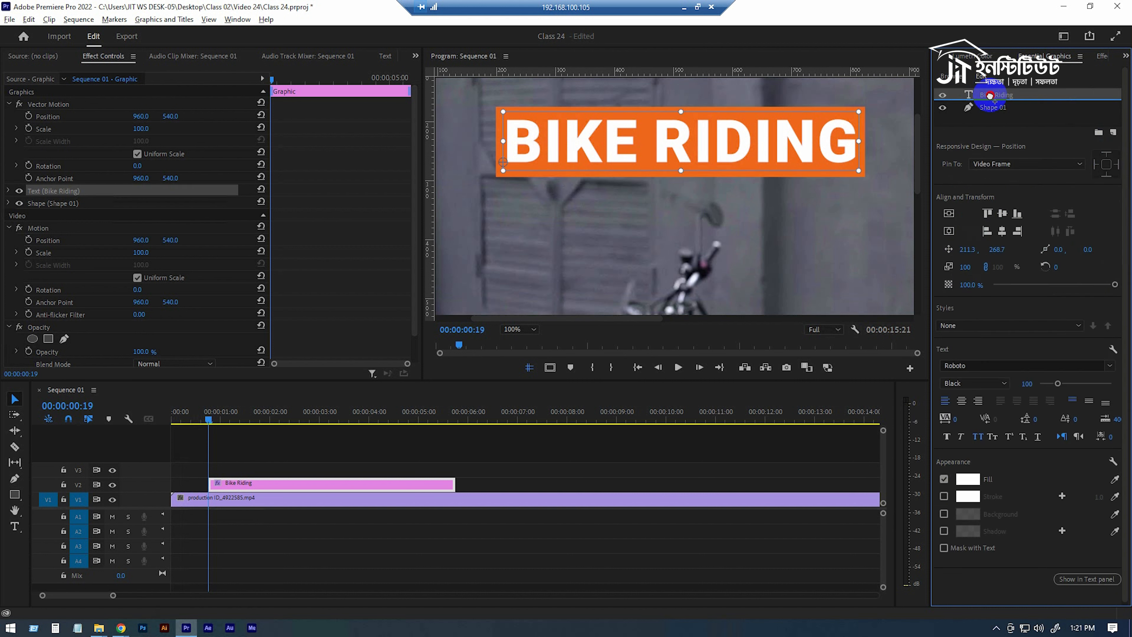
pyautogui.rightClick(994, 100)
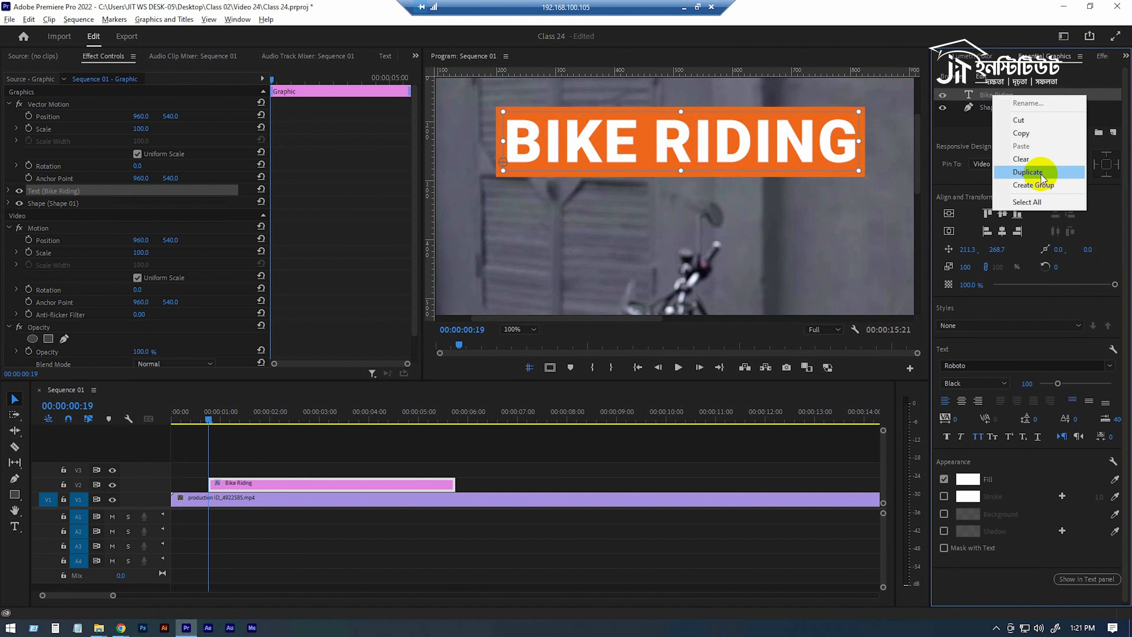
pyautogui.click(1027, 172)
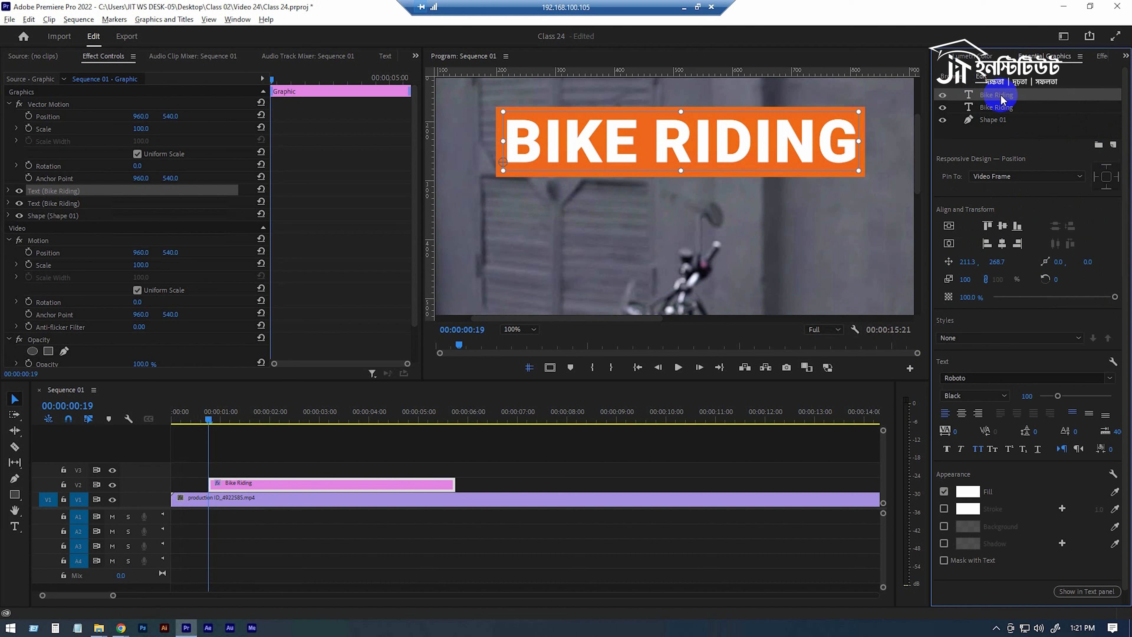
pyautogui.moveTo(677, 152); pyautogui.dragTo(592, 206)
pyautogui.moveTo(802, 217); pyautogui.dragTo(764, 230)
pyautogui.moveTo(656, 205); pyautogui.dragTo(694, 195)
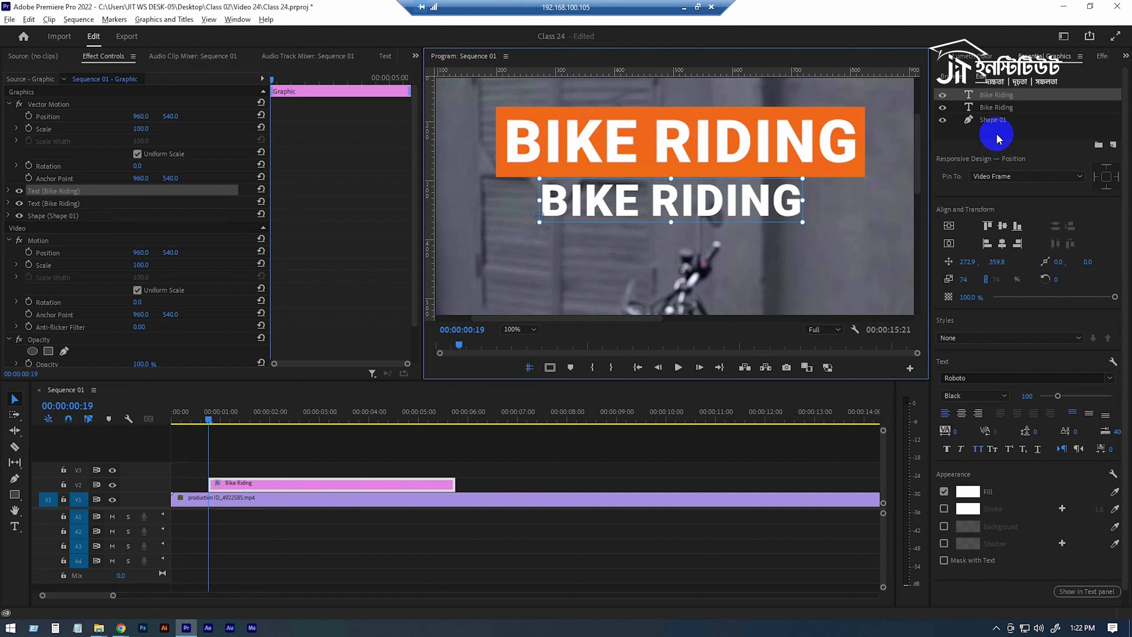
# Duplicate the orange rectangle layer and put the selected one at the bottom of the layer stack
pyautogui.click(991, 119)
pyautogui.rightClick(991, 120)
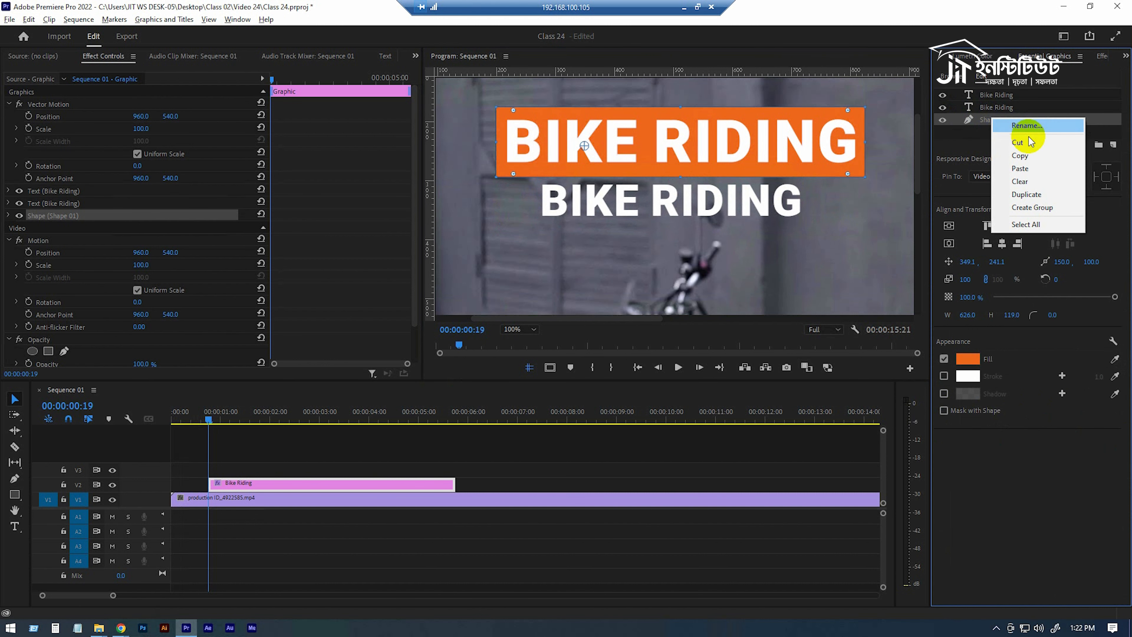
pyautogui.click(1029, 183)
pyautogui.moveTo(995, 106); pyautogui.dragTo(995, 152)
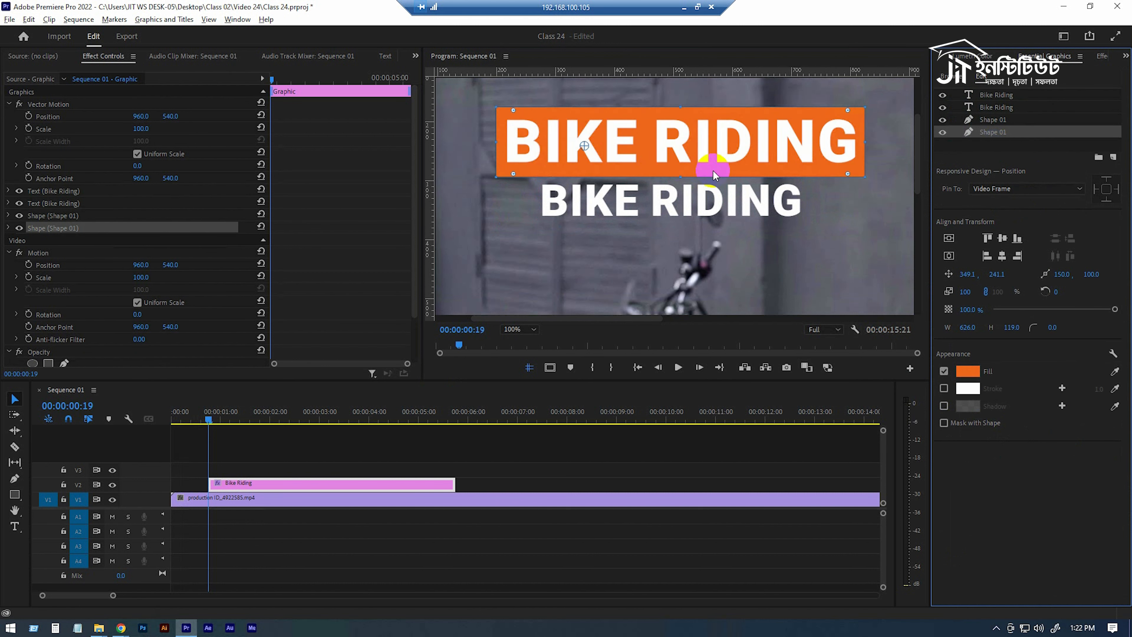
# Try the duplicated rectangle behind the smaller title with its fill off and a white stroke on, and undo these changes
pyautogui.moveTo(1079, 280)
pyautogui.mouseDown()
pyautogui.moveTo(1129, 245)
pyautogui.moveTo(1094, 242)
pyautogui.moveTo(1010, 272)
pyautogui.moveTo(1100, 262)
pyautogui.moveTo(1070, 263)
pyautogui.mouseUp()
pyautogui.hotkey('ctrl', 'z')
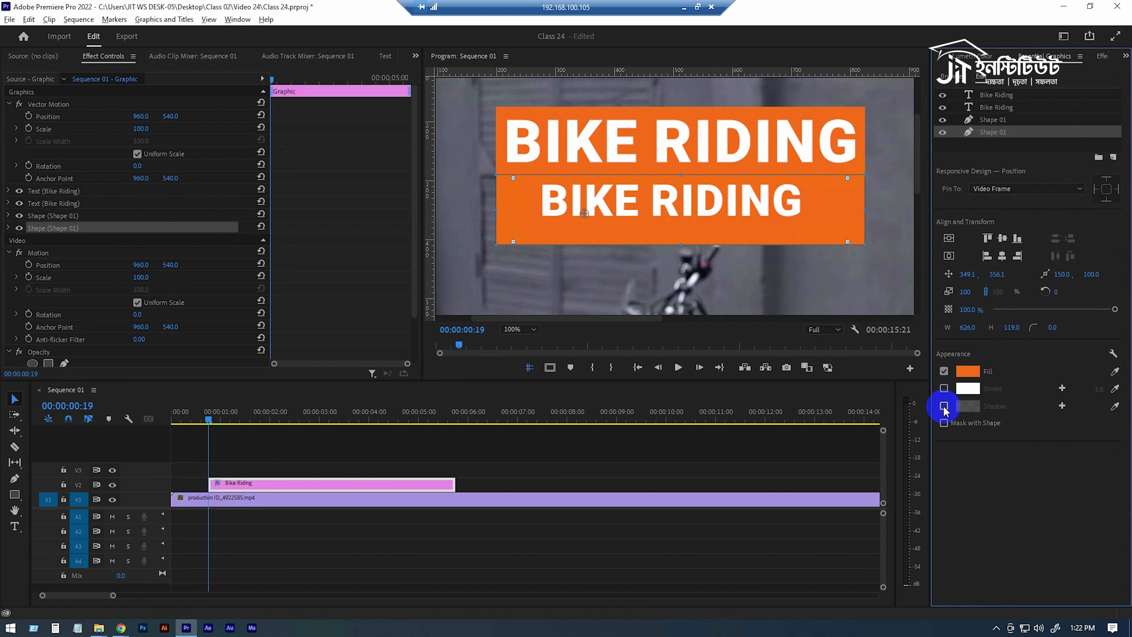
pyautogui.click(943, 386)
pyautogui.click(943, 370)
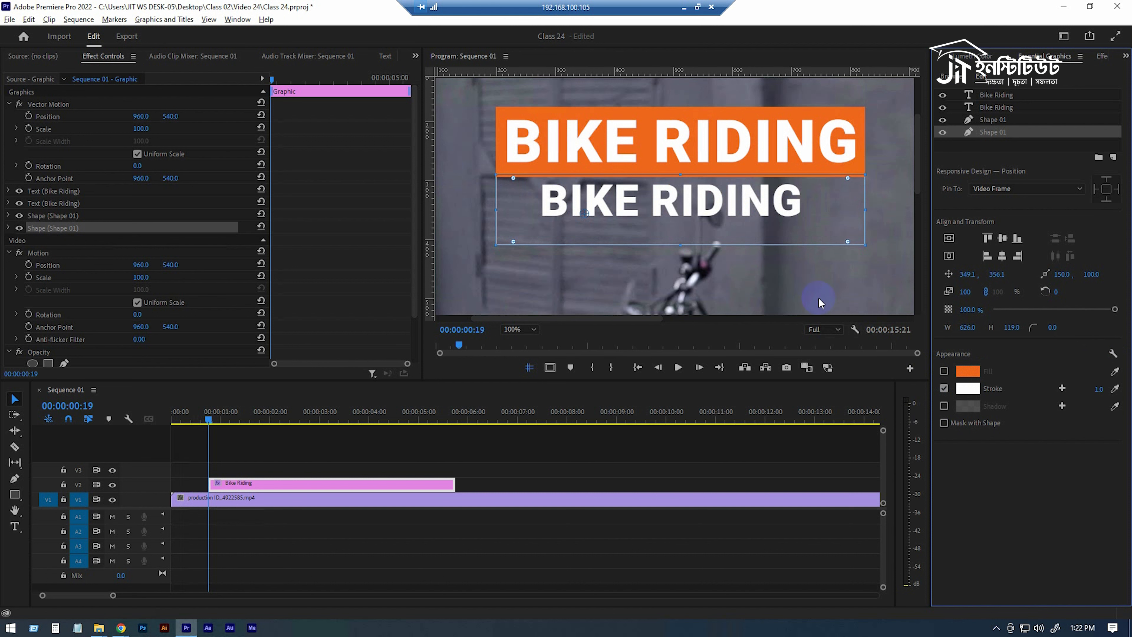
pyautogui.hotkey('ctrl', 'z')
pyautogui.hotkey('ctrl', 'z')
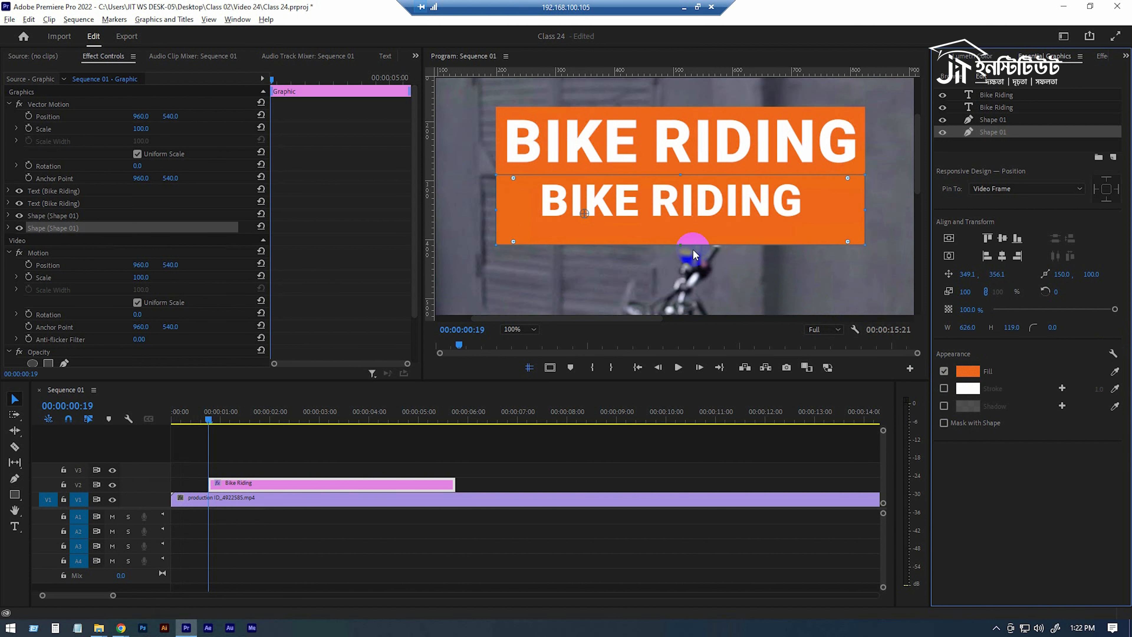
pyautogui.hotkey('ctrl', 'z')
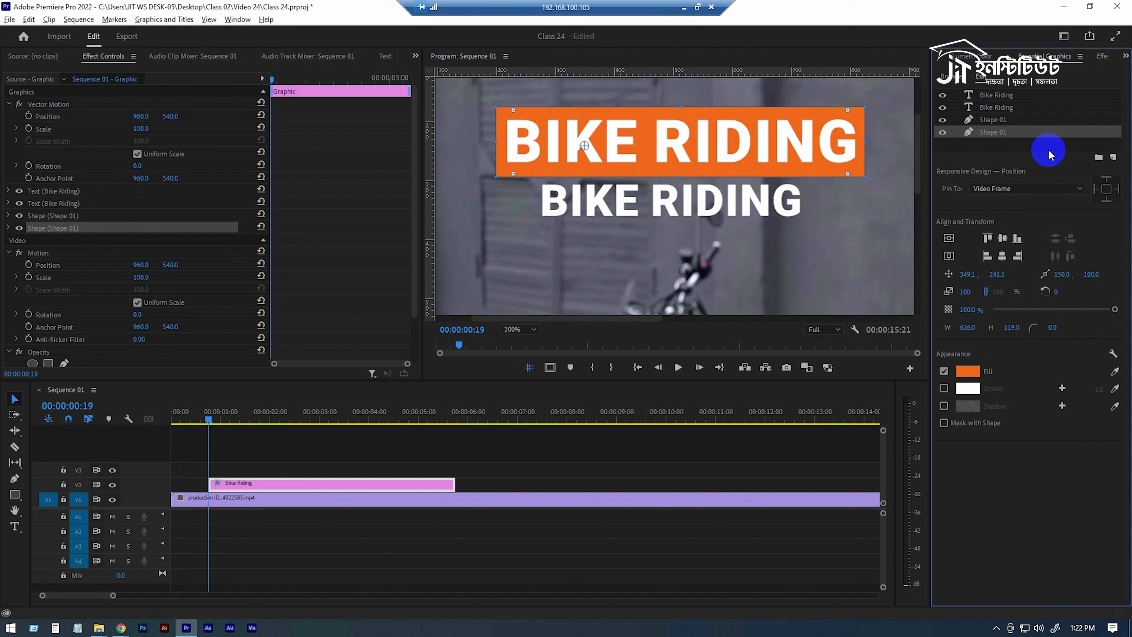
# Add a new rectangle and reshape it into a thin bar about 627 by 9 just under the orange box
pyautogui.click(1112, 156)
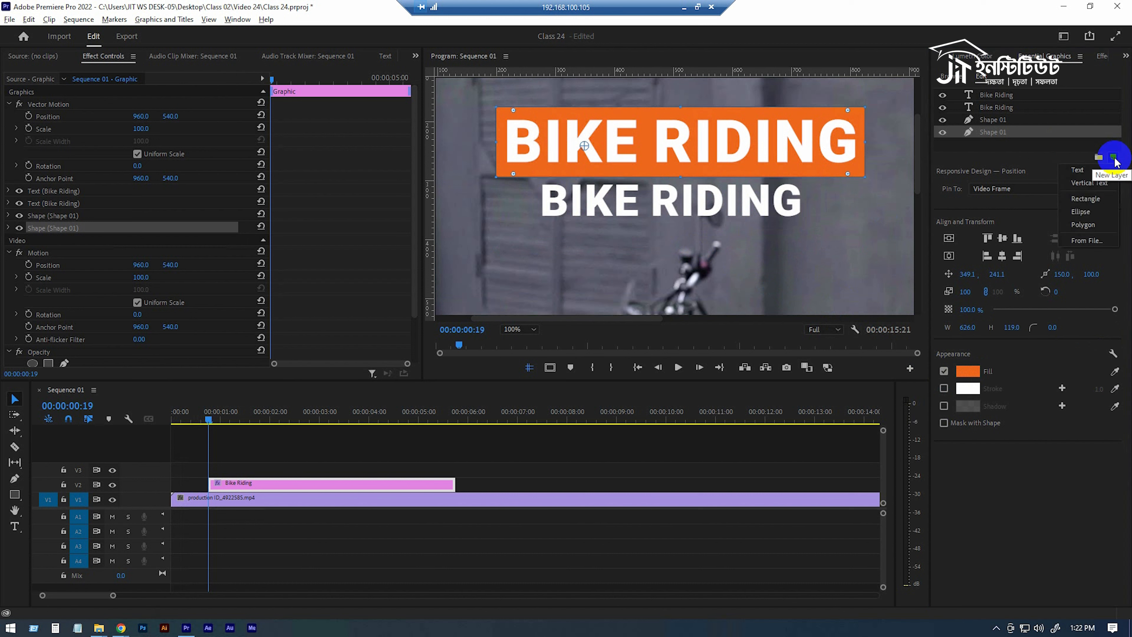
pyautogui.click(1099, 202)
pyautogui.moveTo(897, 293); pyautogui.dragTo(543, 170)
pyautogui.moveTo(699, 196); pyautogui.dragTo(864, 198)
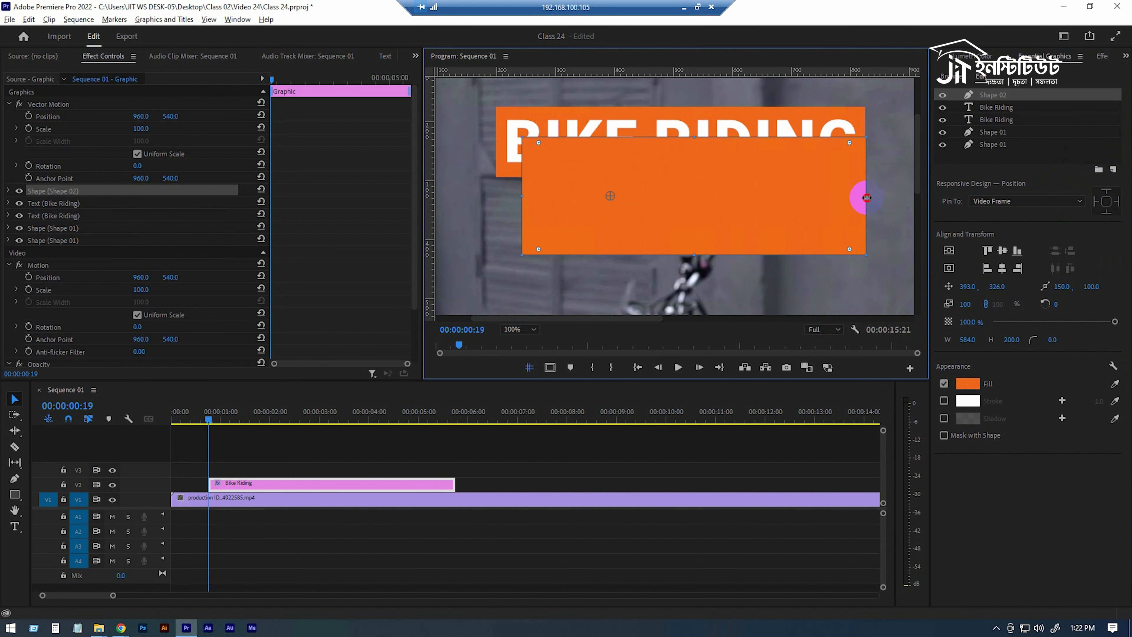
pyautogui.moveTo(526, 195); pyautogui.dragTo(505, 193)
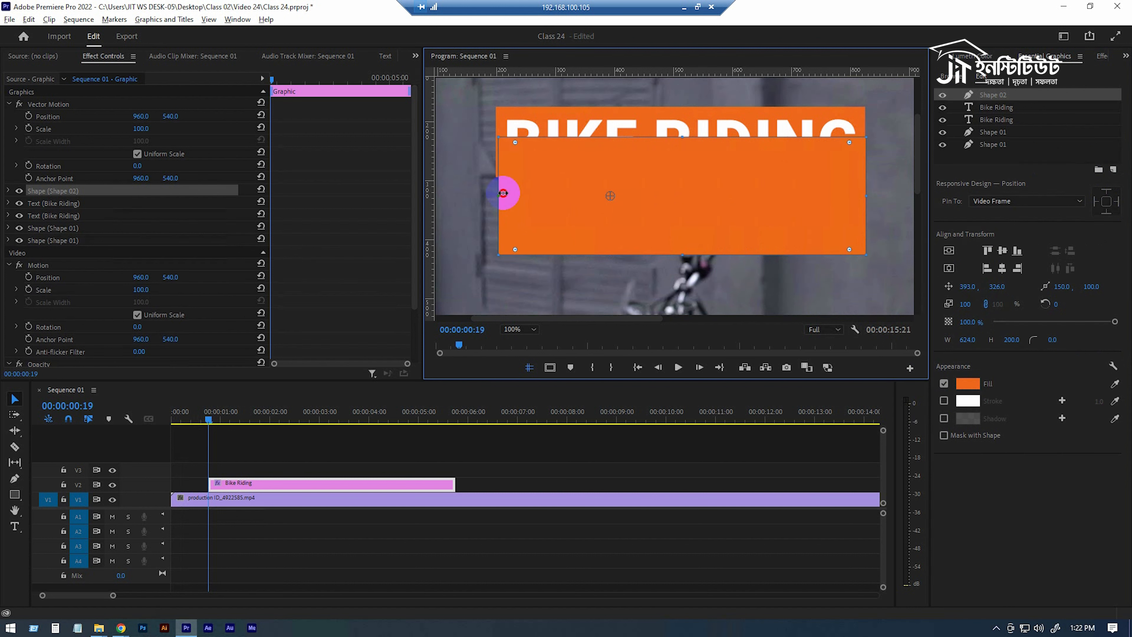
pyautogui.moveTo(682, 255); pyautogui.dragTo(697, 185)
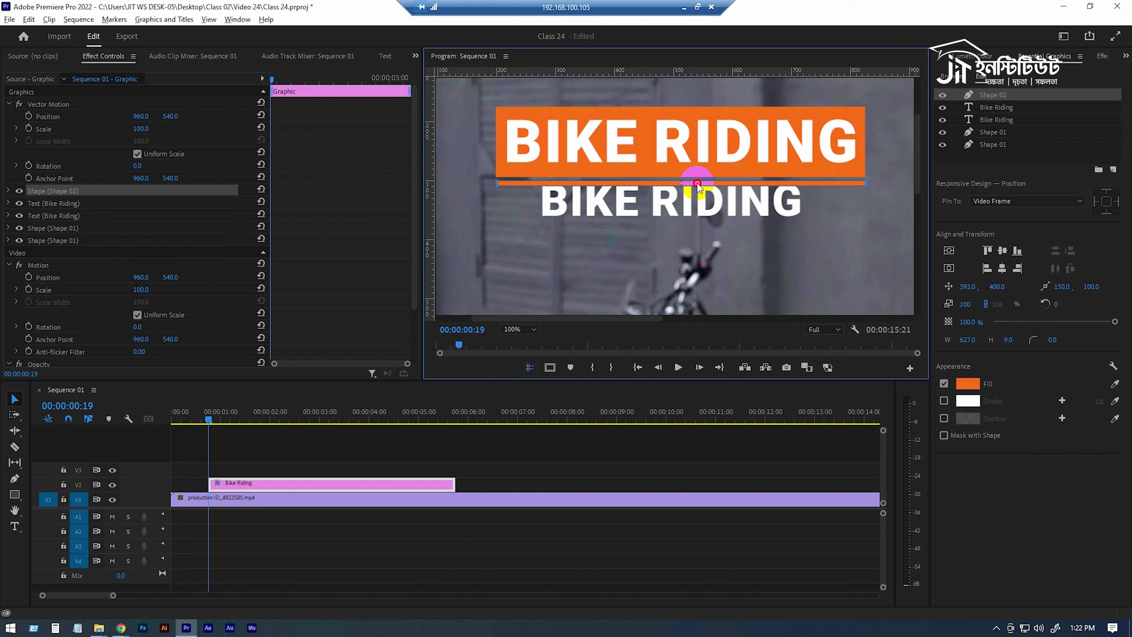
# Change the fill of the thin bar under the orange box to white
pyautogui.click(965, 384)
pyautogui.moveTo(523, 346); pyautogui.dragTo(416, 397)
pyautogui.click(685, 226)
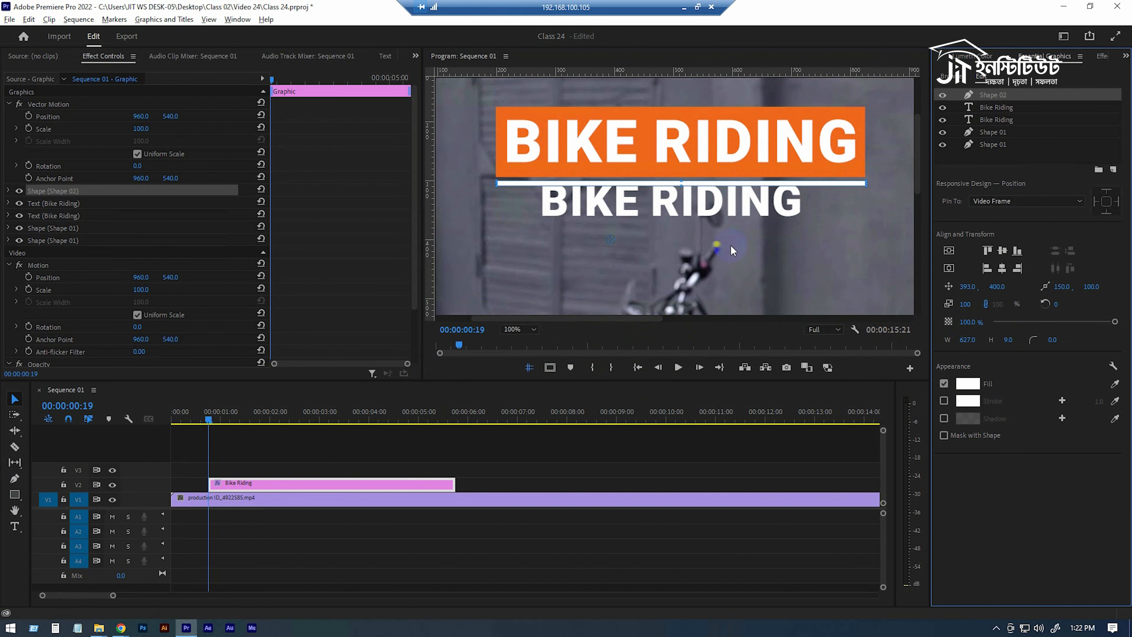
# Delete the duplicate orange rectangle layer and move the white bar's layer to the bottom of the layer stack
pyautogui.click(993, 131)
pyautogui.click(988, 145)
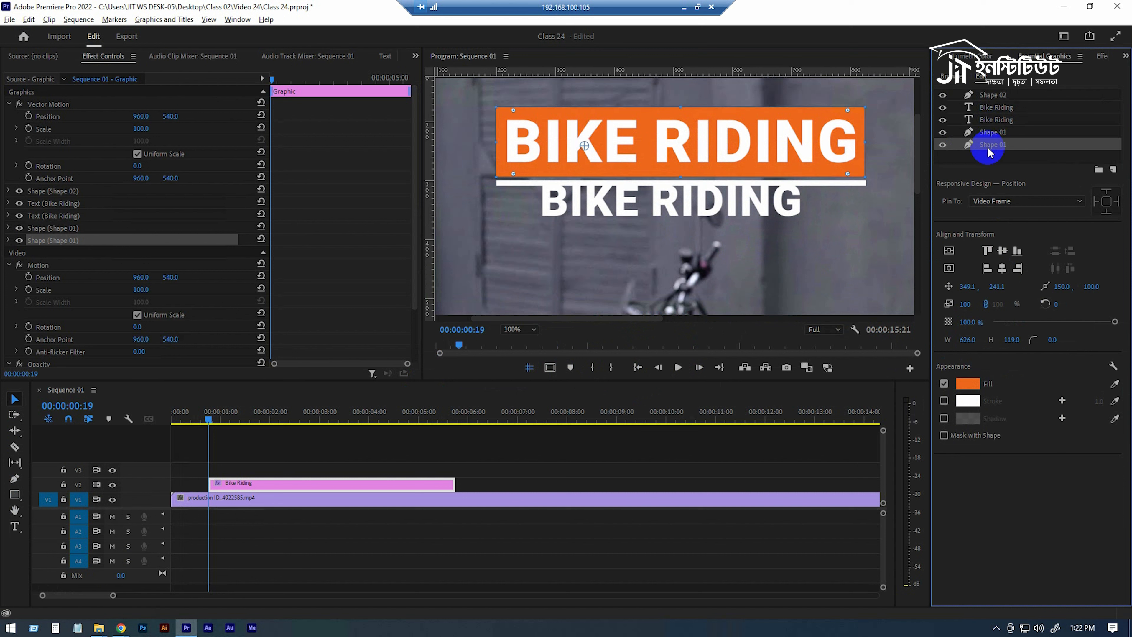
pyautogui.press('Delete')
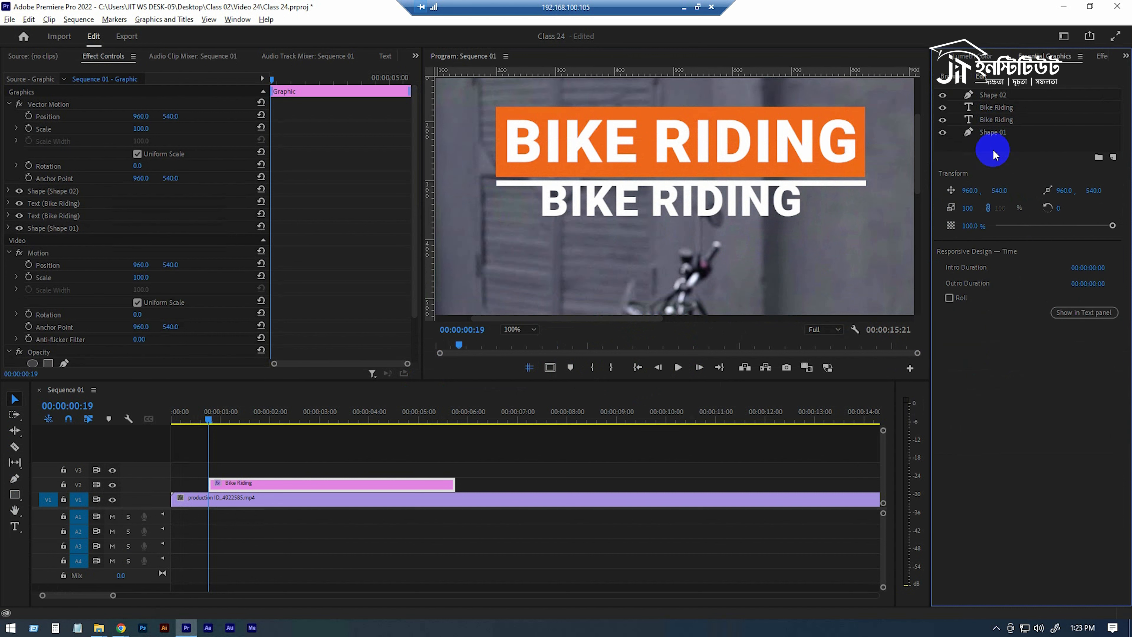
pyautogui.moveTo(995, 95); pyautogui.dragTo(995, 139)
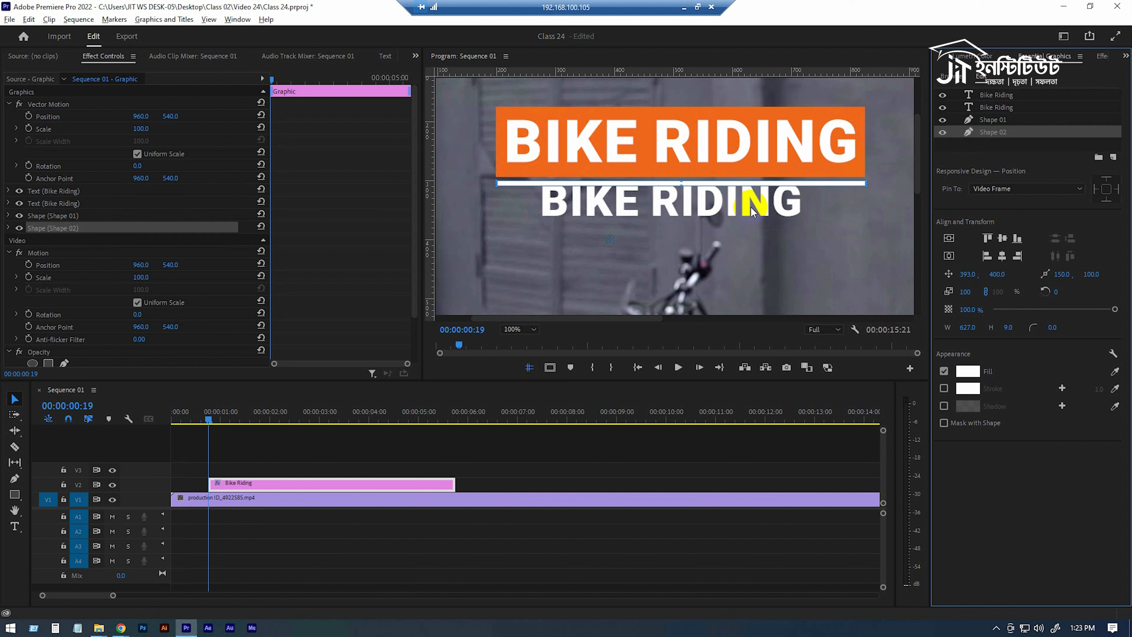
# Move the smaller title copy down clear of the white bar and replace its text with "MT 15"
pyautogui.click(997, 98)
pyautogui.moveTo(645, 206); pyautogui.dragTo(644, 221)
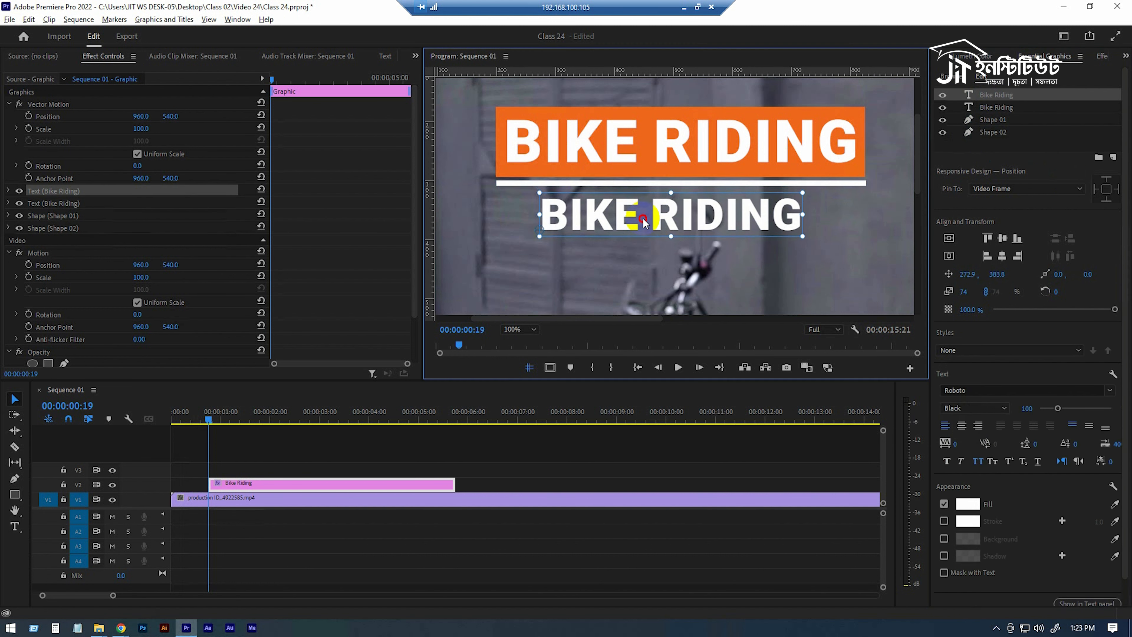
pyautogui.doubleClick(740, 221)
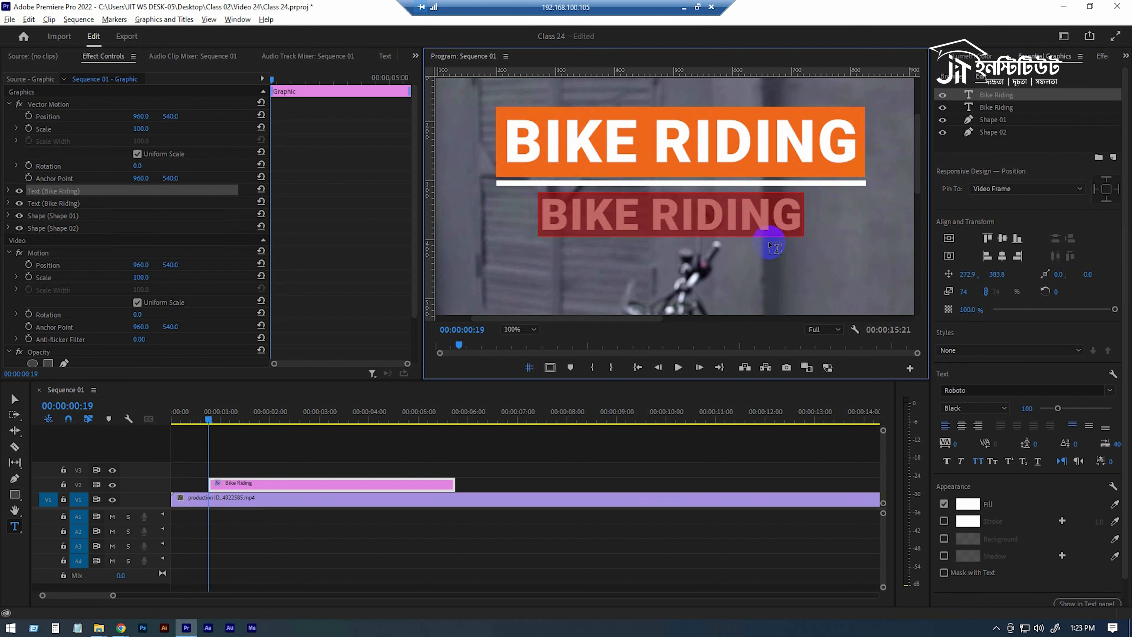
pyautogui.write('MT')
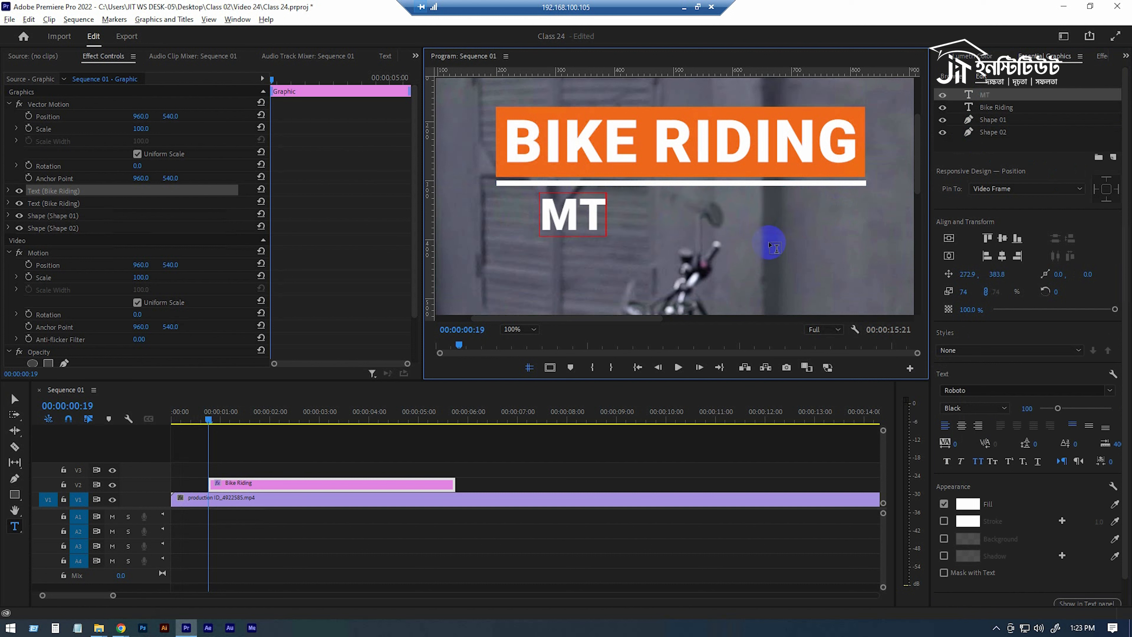
pyautogui.write(' 15')
# Set the whole MT 15 text in Roboto Regular
pyautogui.hotkey('ctrl', 'a')
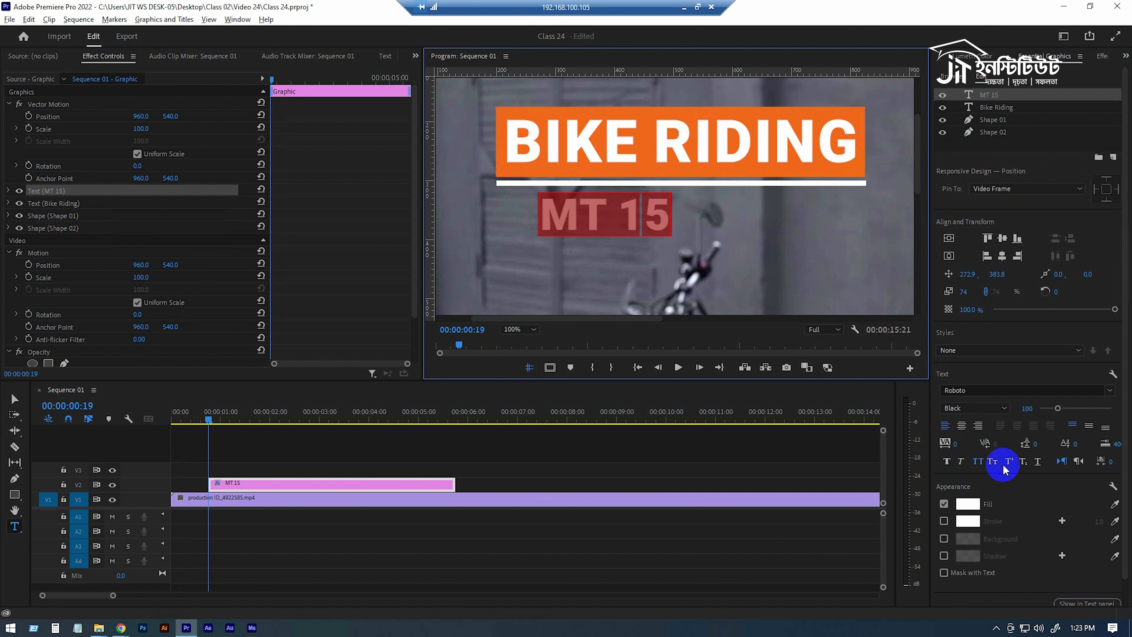
pyautogui.click(996, 407)
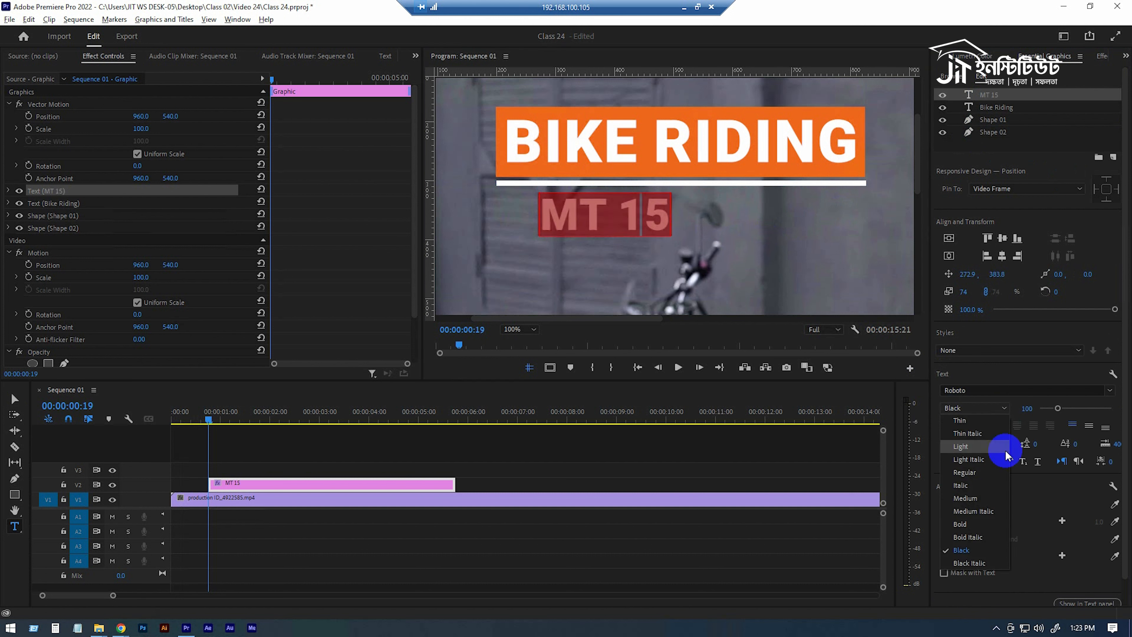
pyautogui.click(991, 472)
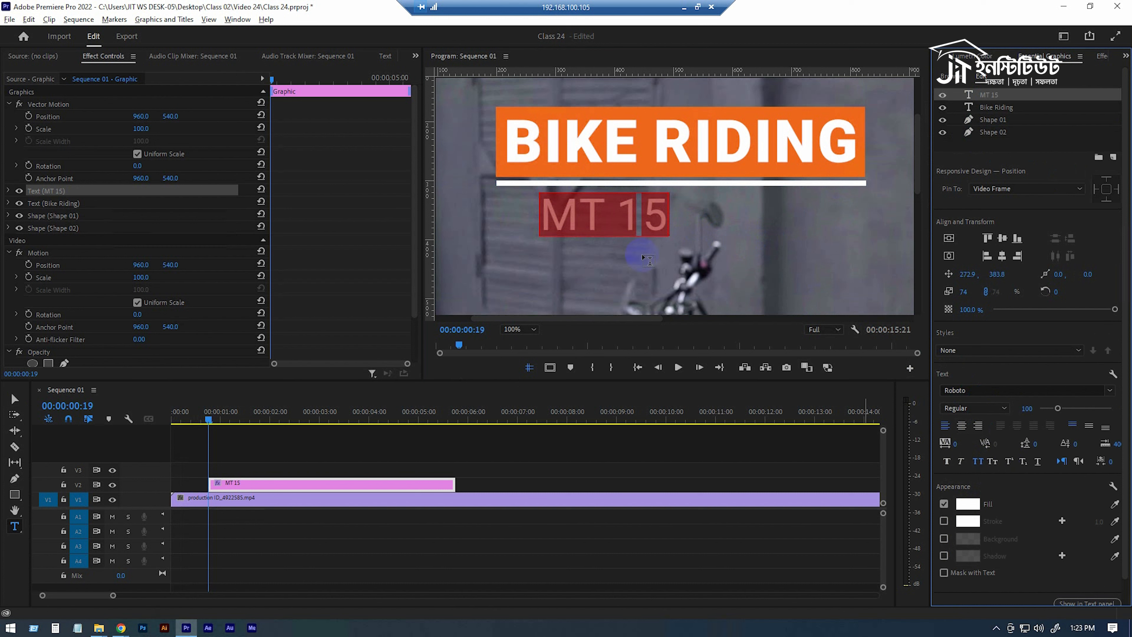
pyautogui.click(421, 445)
# Set the whole MT 15 text in Roboto Medium and widen its tracking to about 934
pyautogui.click(622, 206)
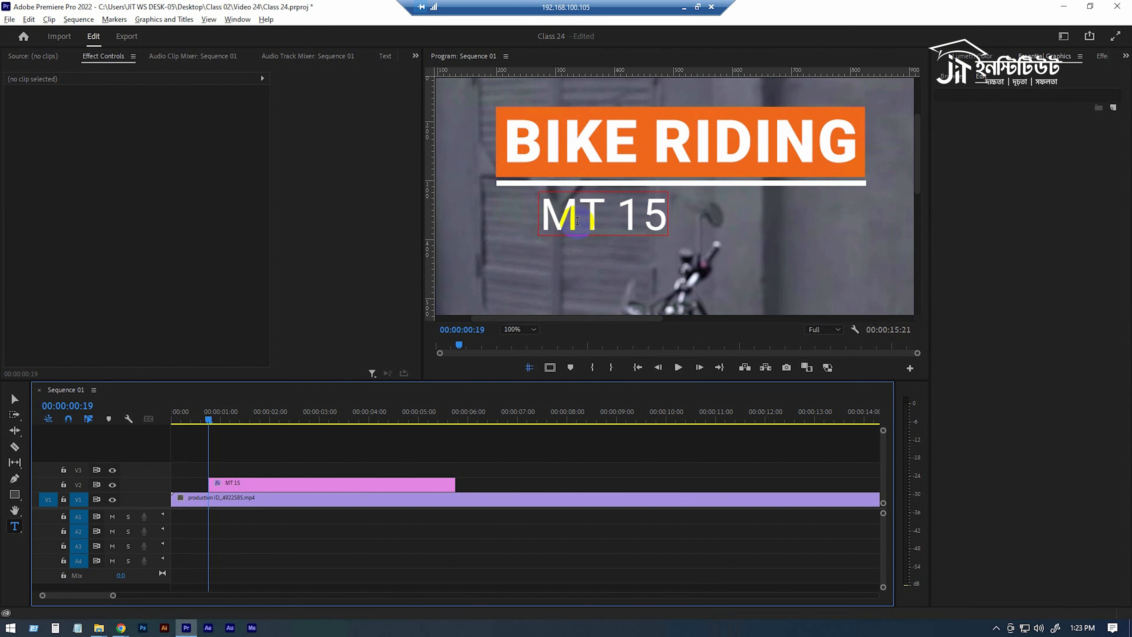
pyautogui.hotkey('ctrl', 'a')
pyautogui.click(967, 502)
pyautogui.click(979, 408)
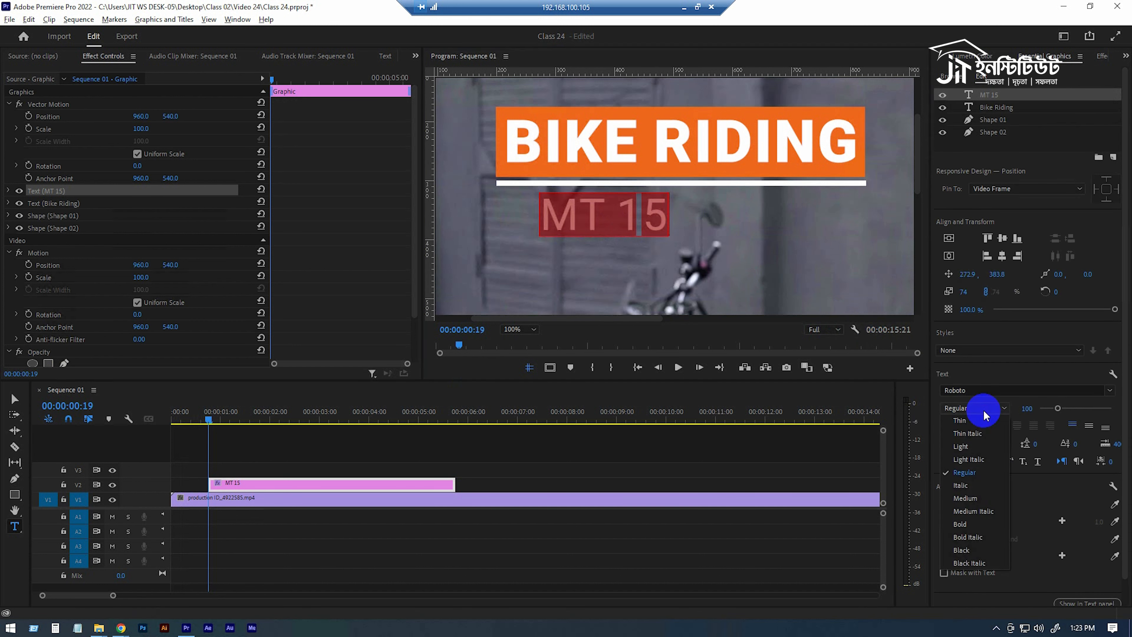
pyautogui.click(972, 498)
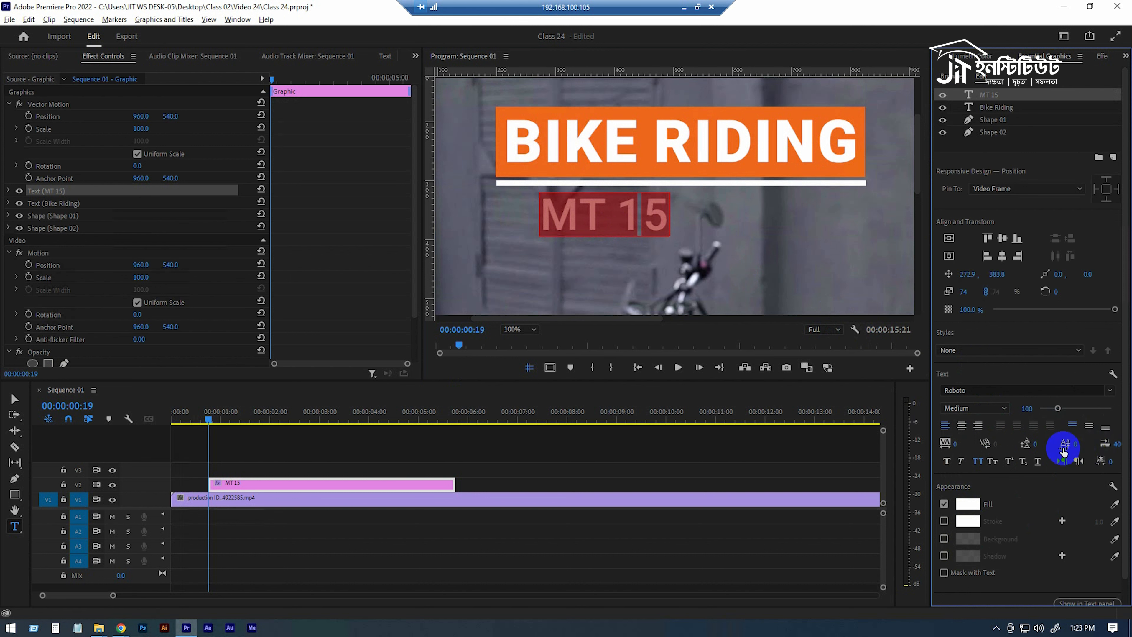
pyautogui.moveTo(944, 442); pyautogui.dragTo(1092, 454)
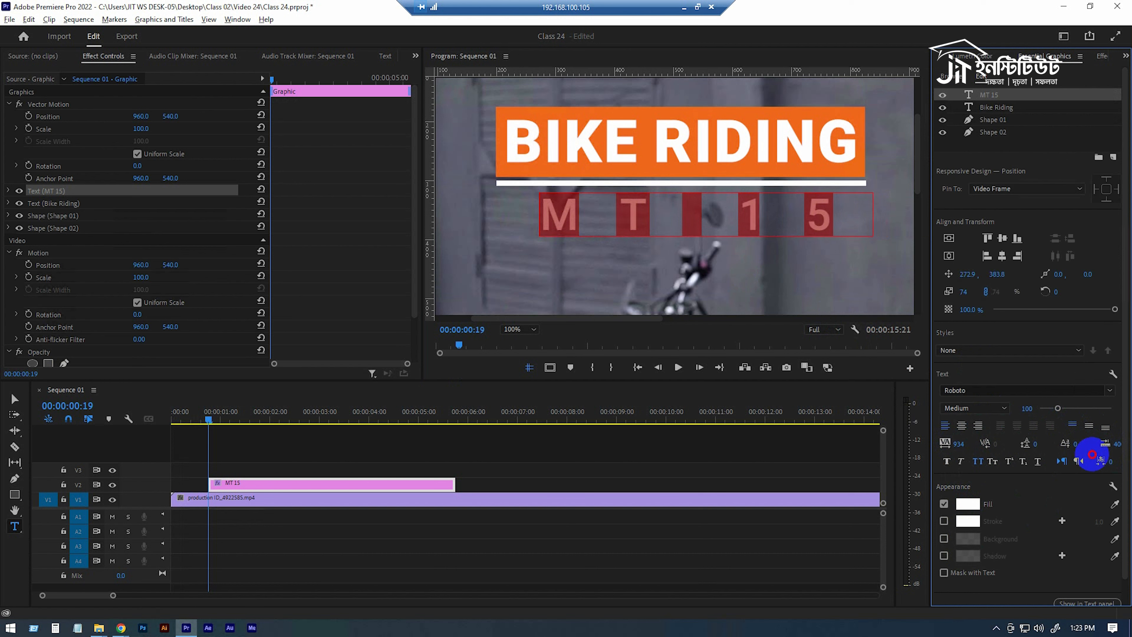
pyautogui.click(523, 473)
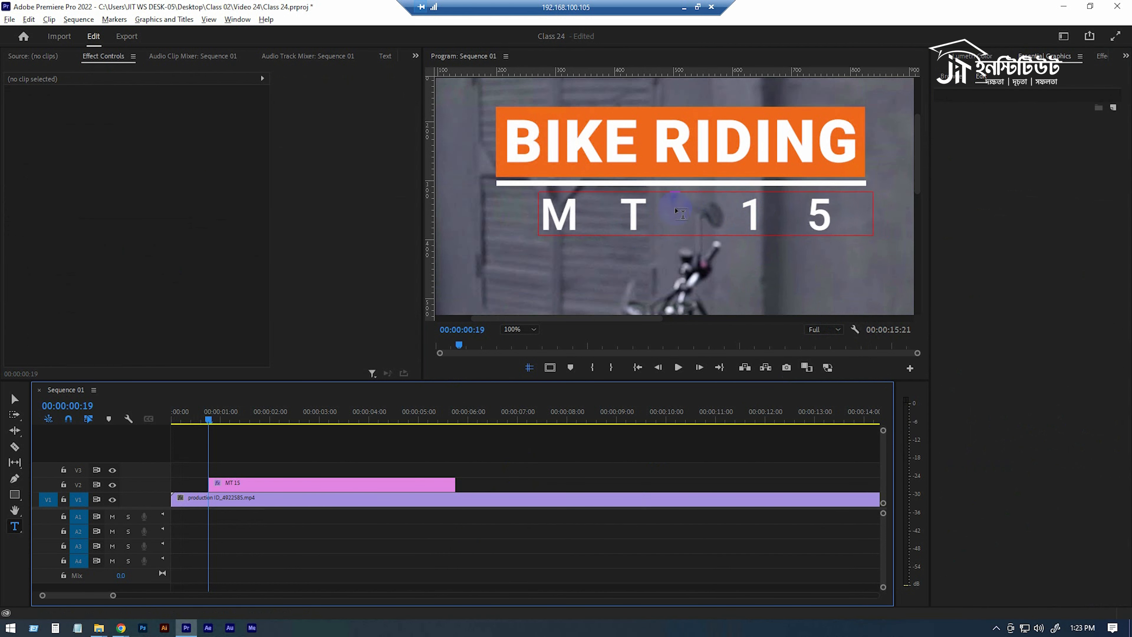
# Move the MT 15 text slightly up and to the left beneath the white bar, to about 245, 375
pyautogui.click(311, 483)
pyautogui.press('v')
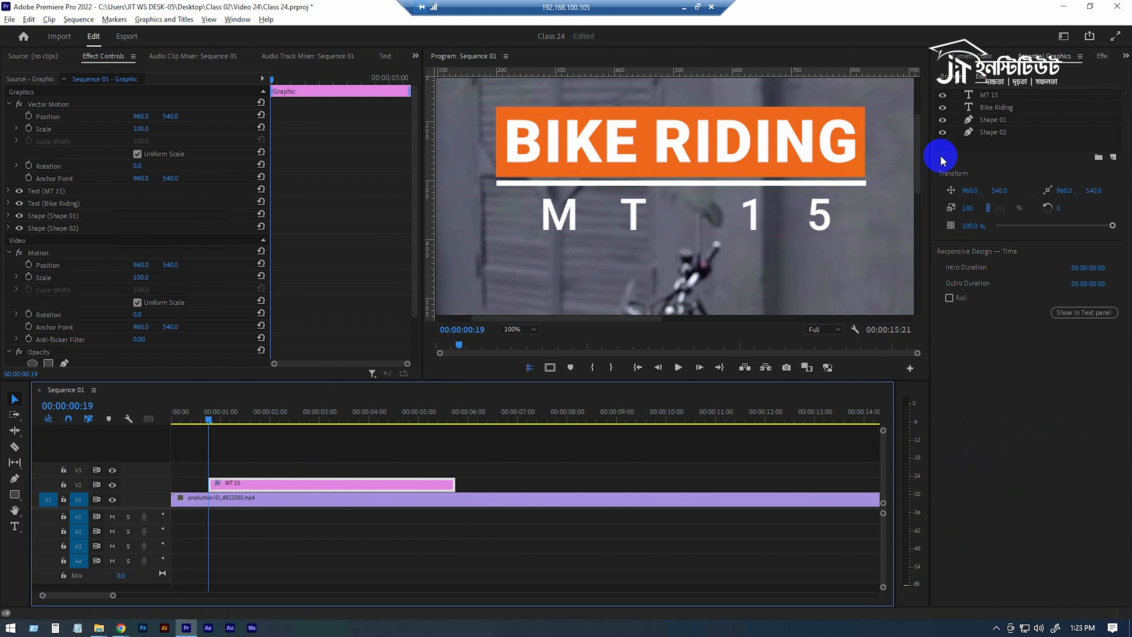
pyautogui.click(992, 95)
pyautogui.moveTo(632, 215)
pyautogui.mouseDown()
pyautogui.moveTo(595, 216)
pyautogui.moveTo(614, 217)
pyautogui.mouseUp()
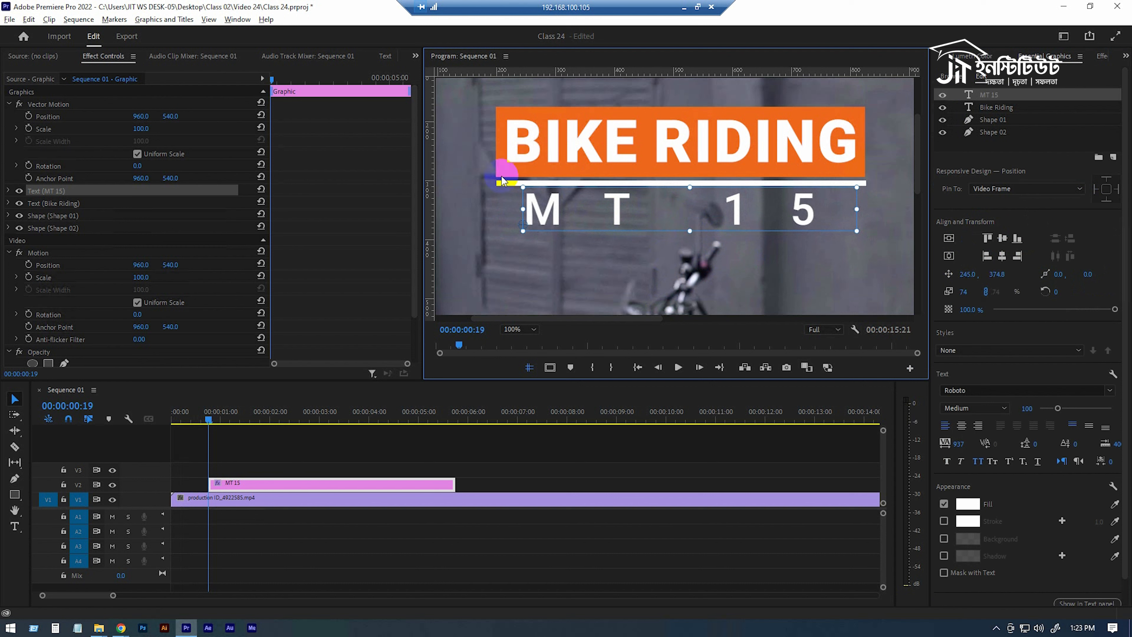
# Duplicate the white bar's shape layer within the title graphic
pyautogui.click(992, 119)
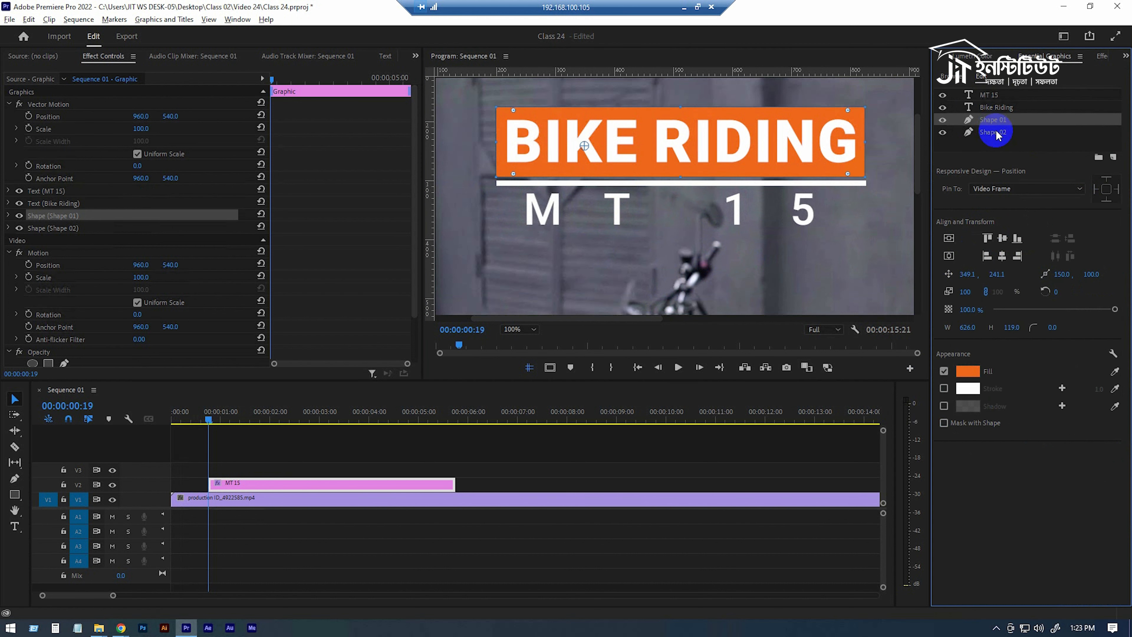
pyautogui.click(995, 133)
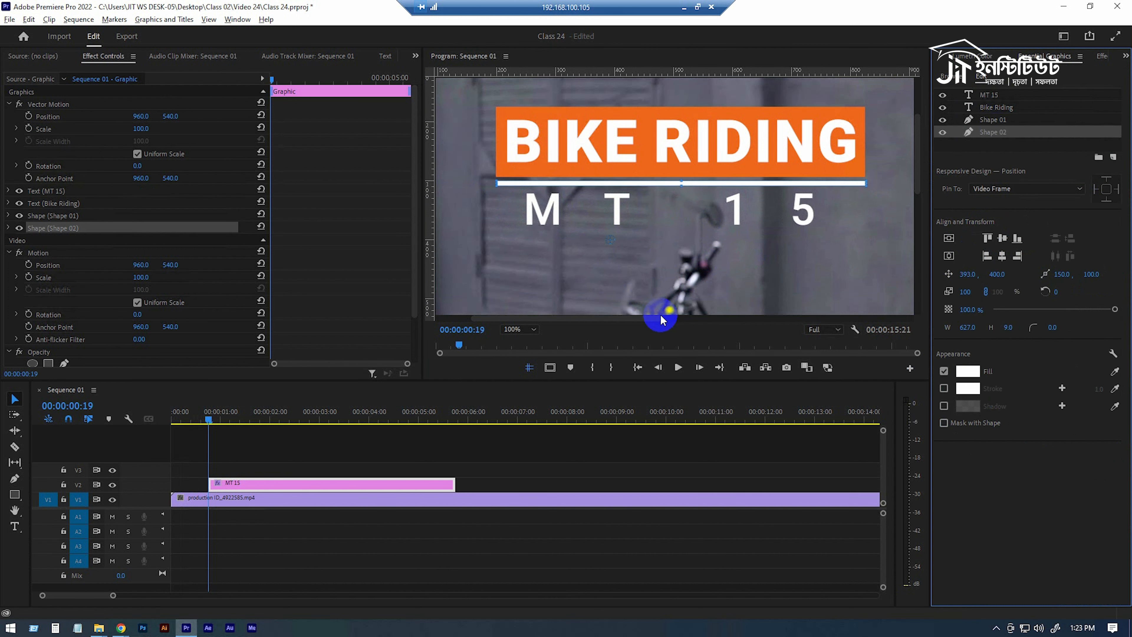
pyautogui.rightClick(1005, 135)
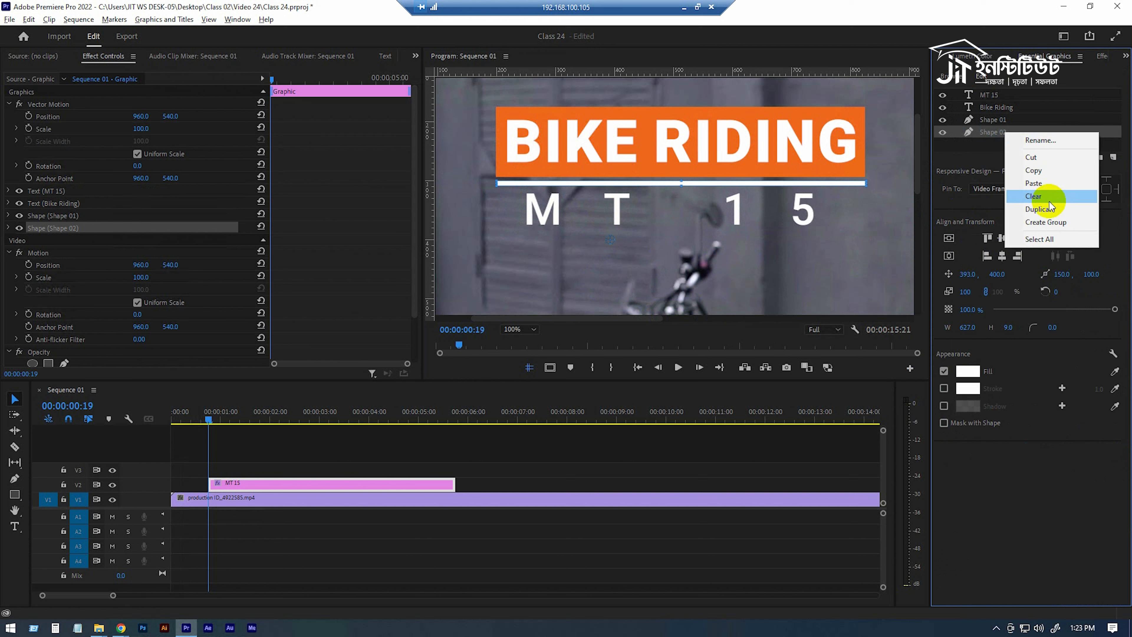
pyautogui.click(1040, 209)
pyautogui.click(544, 182)
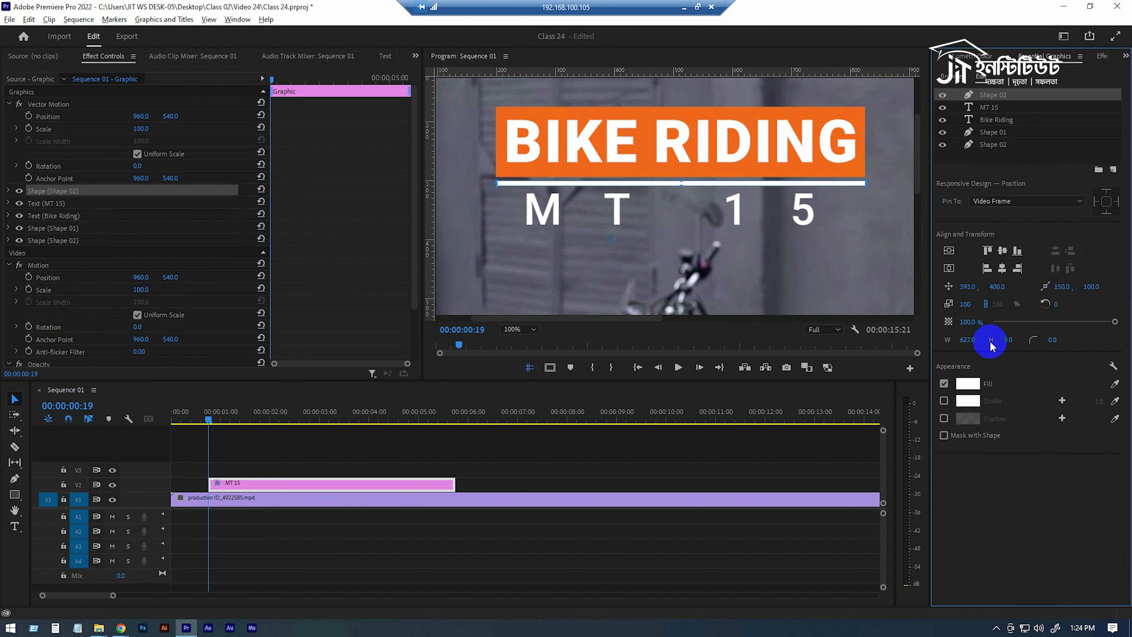
# Try rotating the duplicate white bar to 35° and moving it to the original bar's right end, undoing both changes
pyautogui.moveTo(1055, 305); pyautogui.dragTo(1034, 310)
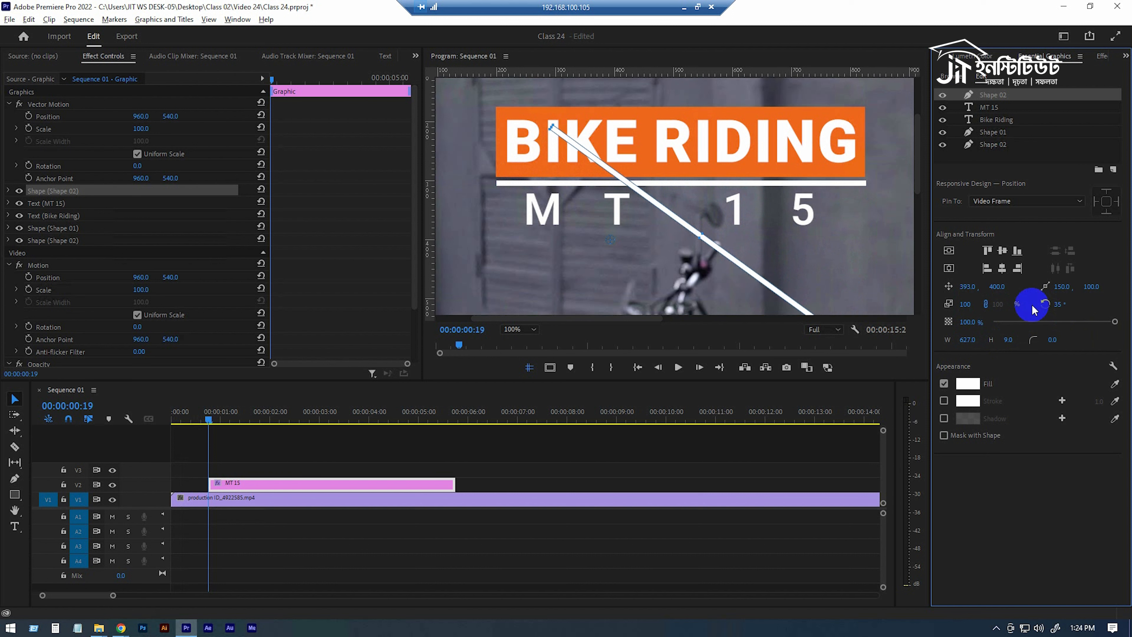
pyautogui.moveTo(581, 147); pyautogui.dragTo(898, 209)
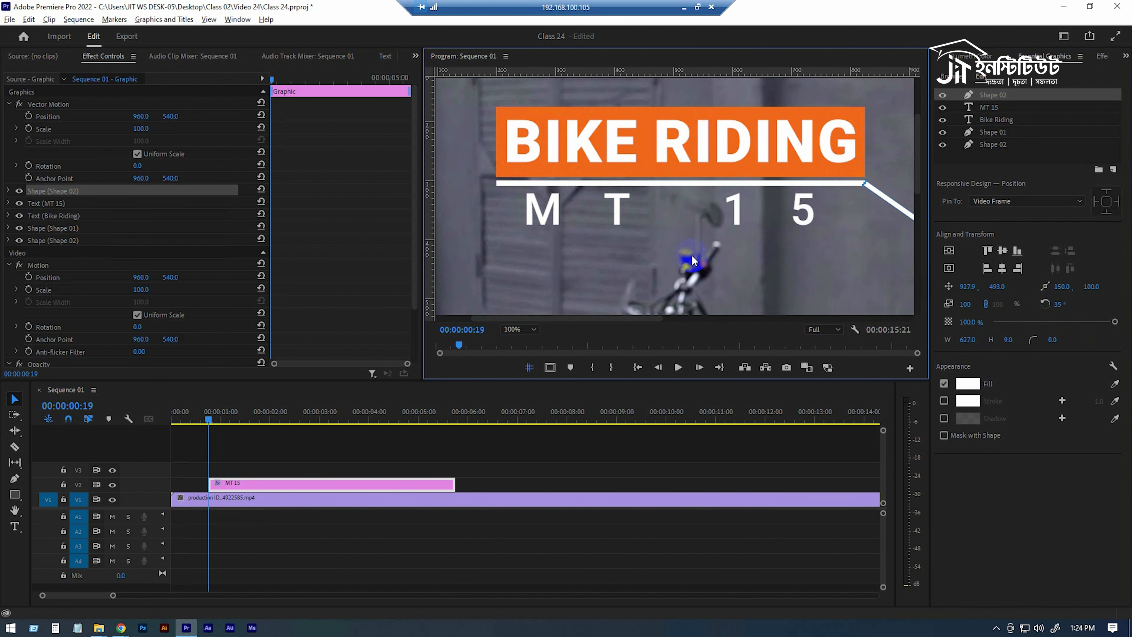
pyautogui.hotkey('ctrl', 'z')
pyautogui.hotkey('ctrl', 'z')
pyautogui.scroll(-5, 513, 310)
pyautogui.scroll(5, 668, 201)
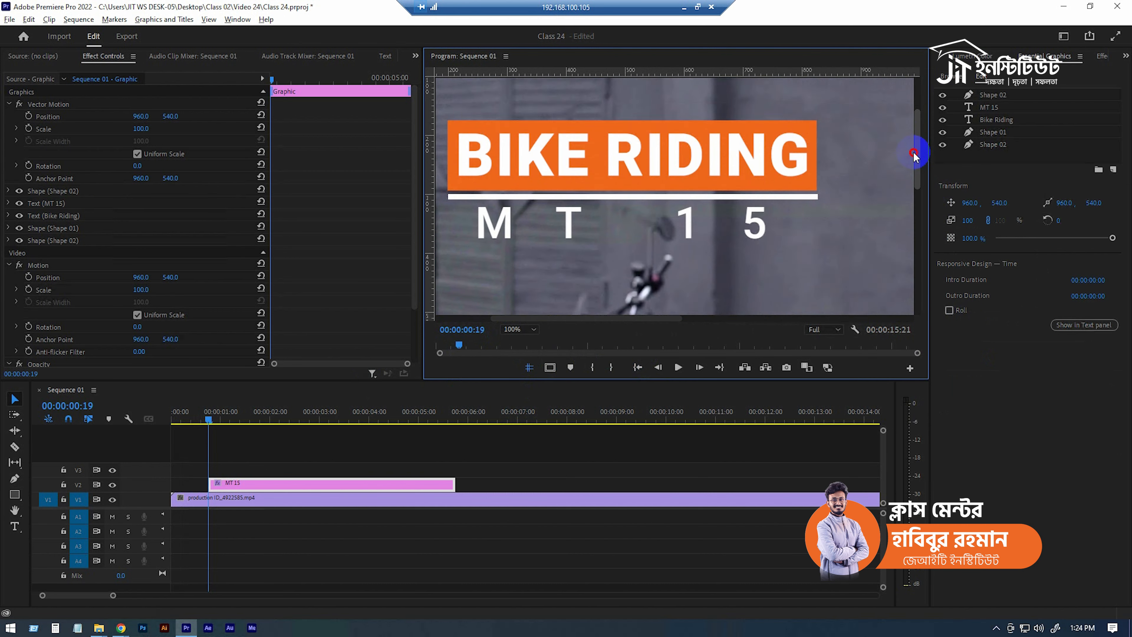
# Try to shorten the bottom white bar layer from its left end, and undo the resize
pyautogui.click(993, 144)
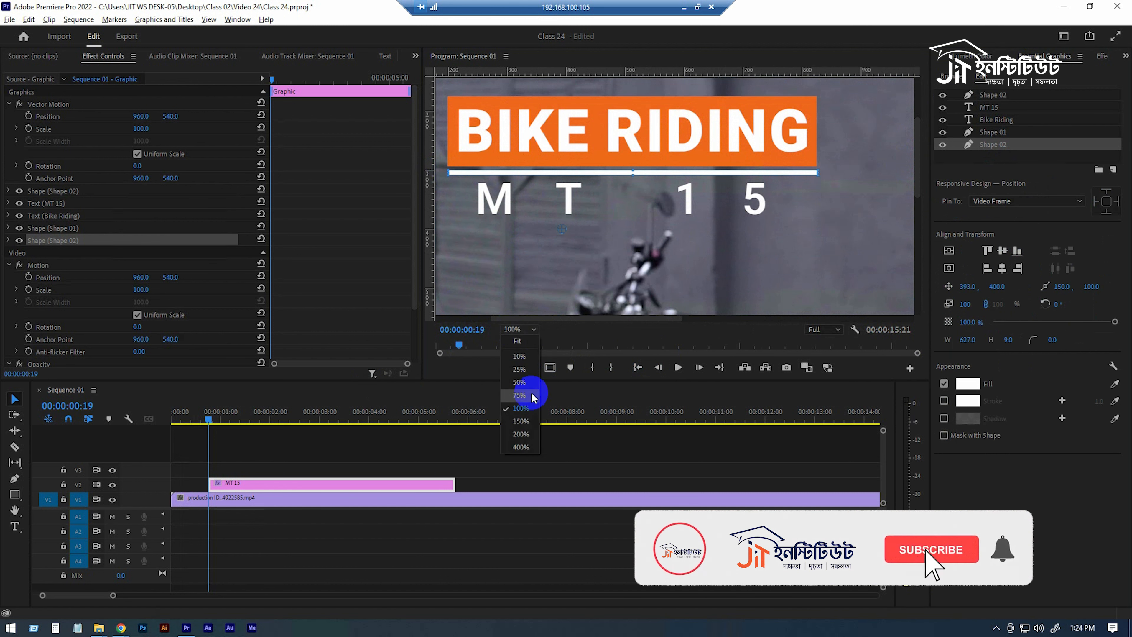
pyautogui.press('=')
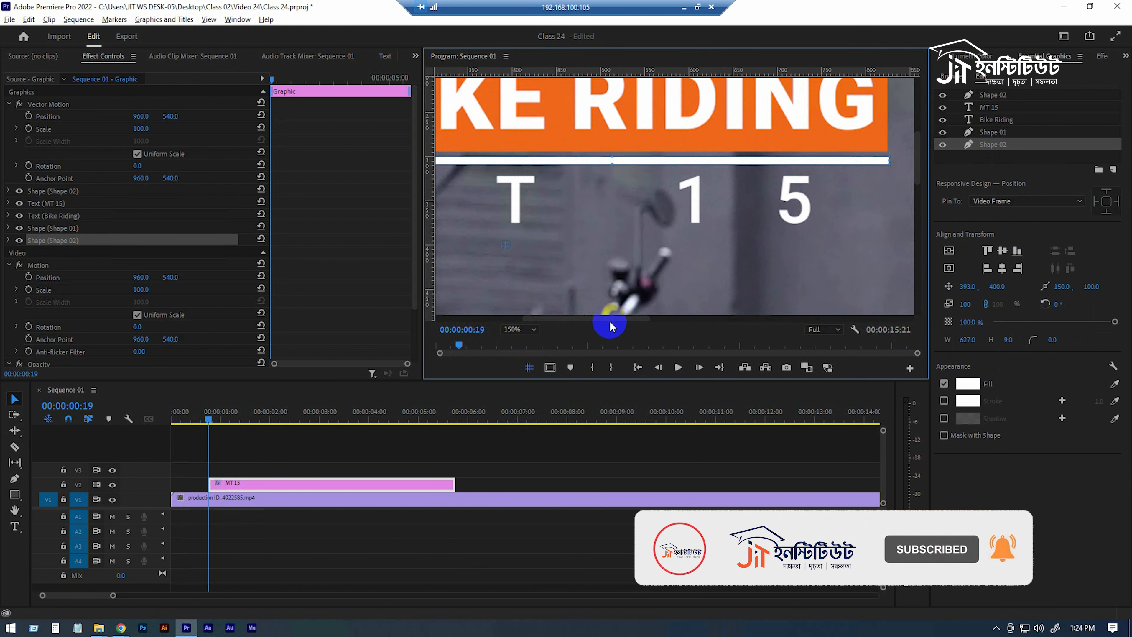
pyautogui.hscroll(3, 606, 322)
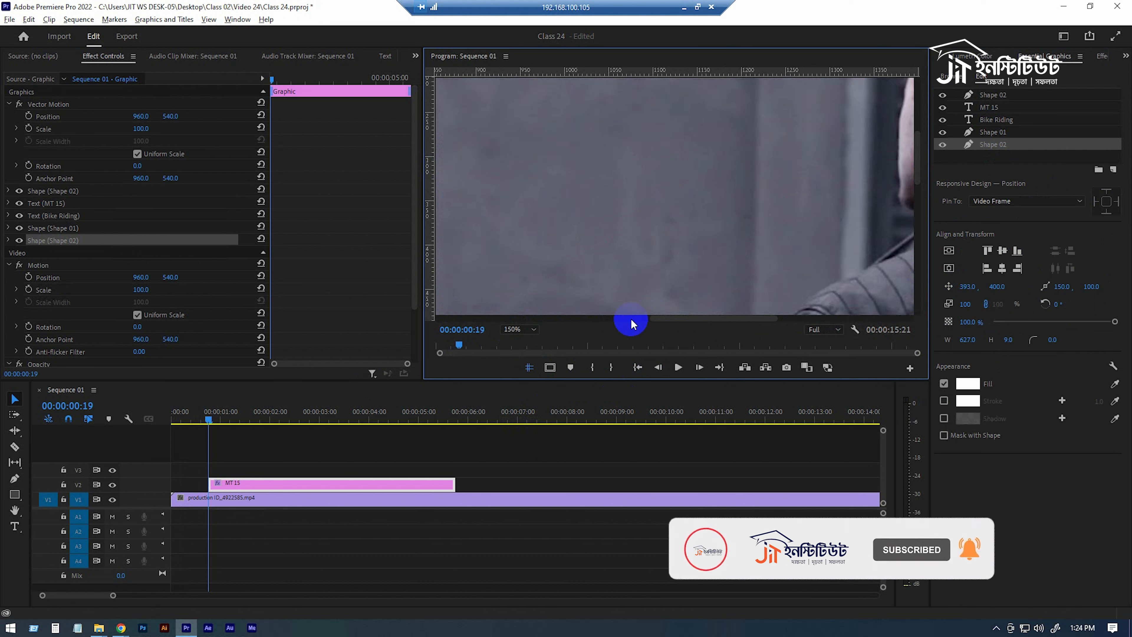
pyautogui.hscroll(-1, 635, 319)
pyautogui.moveTo(634, 318); pyautogui.dragTo(467, 321)
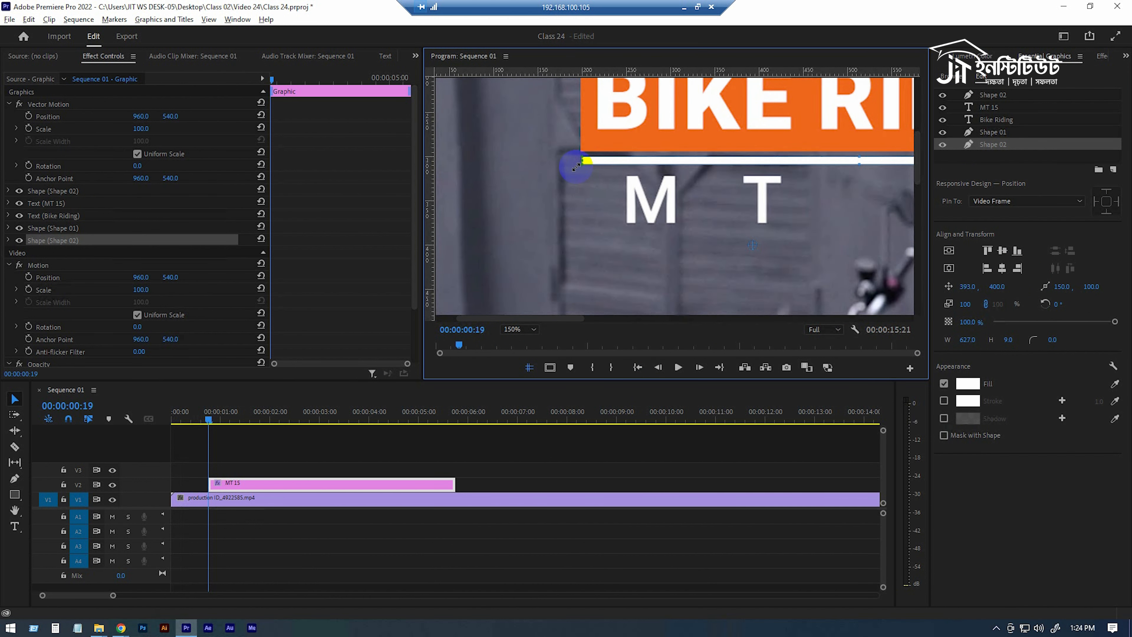
pyautogui.moveTo(584, 161); pyautogui.dragTo(652, 165)
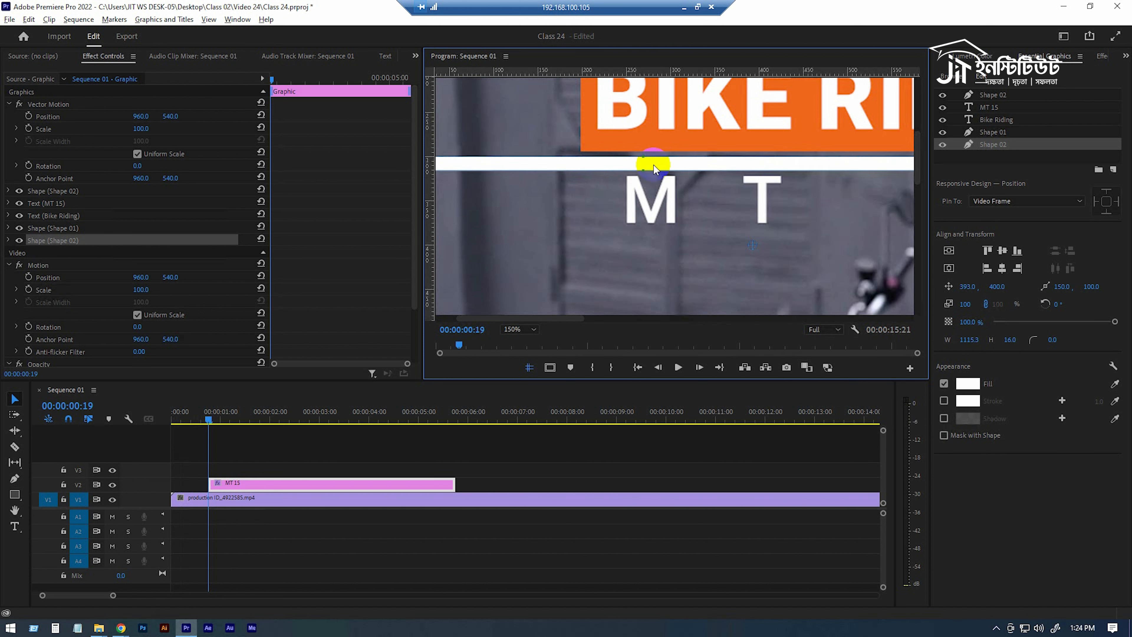
pyautogui.hotkey('ctrl', 'z')
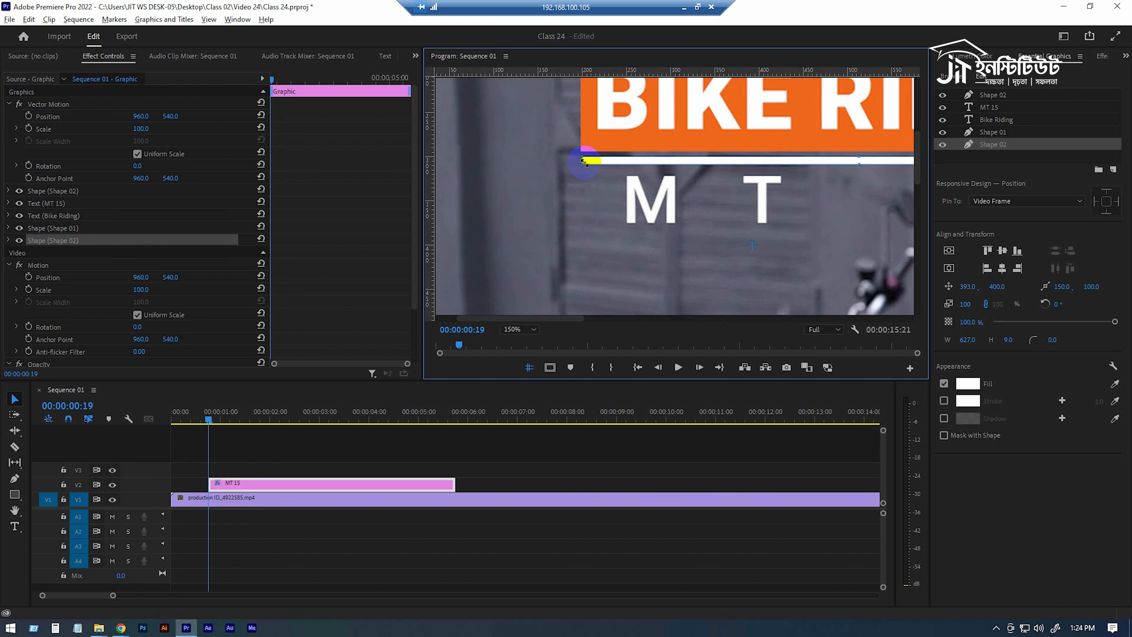
# Shorten the bottom white bar layer from its left end to a width of about 281, keeping its right end fixed
pyautogui.click(517, 329)
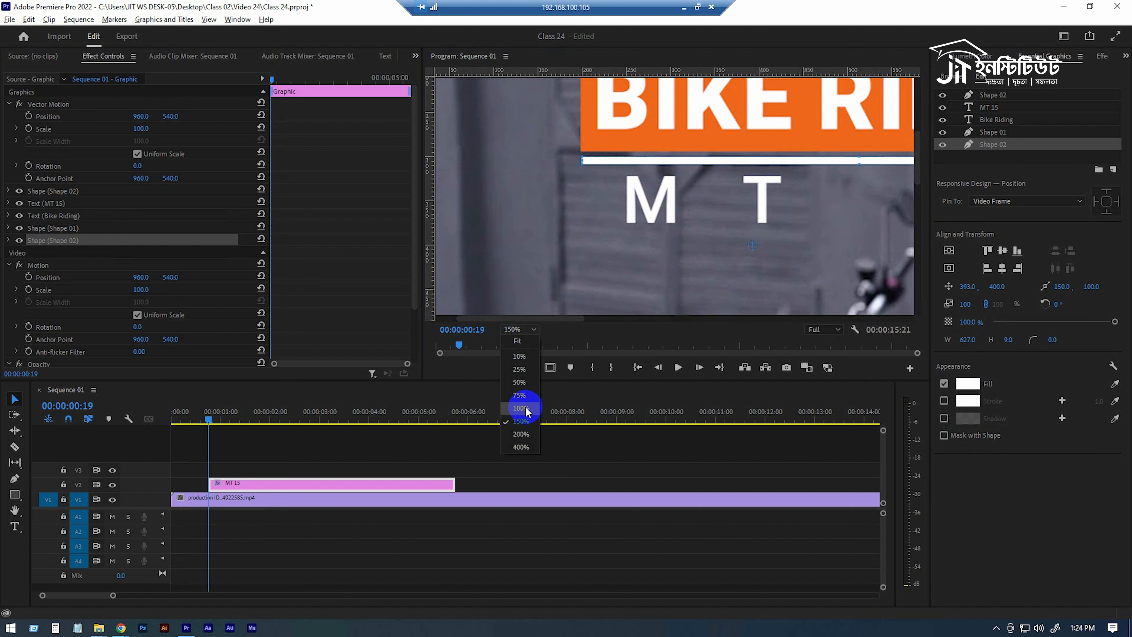
pyautogui.click(532, 435)
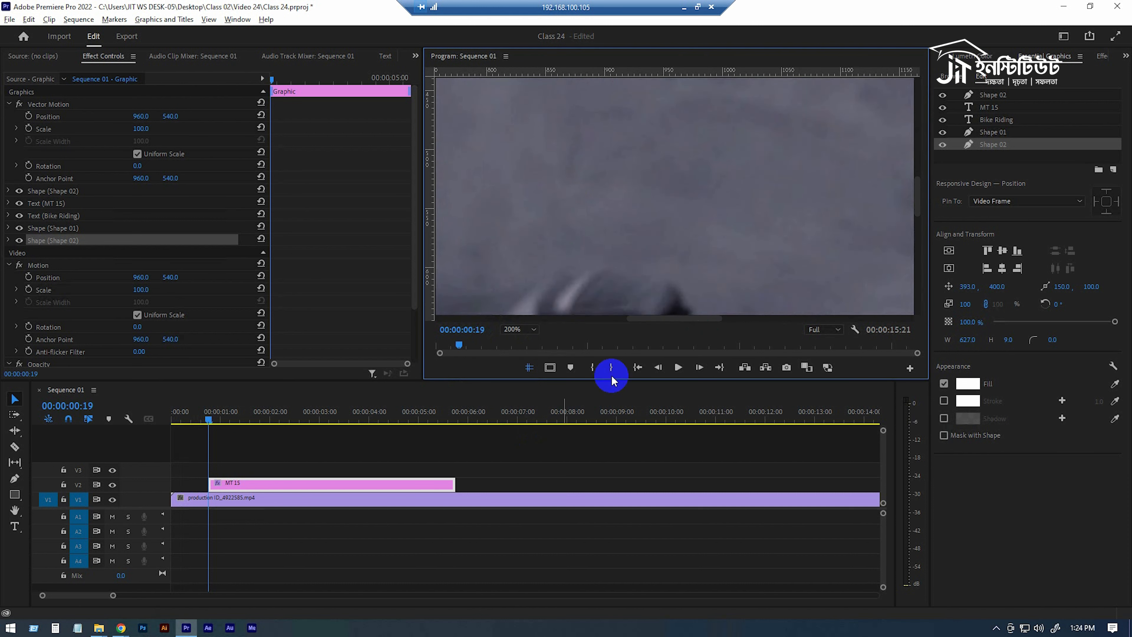
pyautogui.click(711, 319)
pyautogui.moveTo(725, 318); pyautogui.dragTo(467, 324)
pyautogui.moveTo(917, 196); pyautogui.dragTo(926, 157)
pyautogui.click(602, 150)
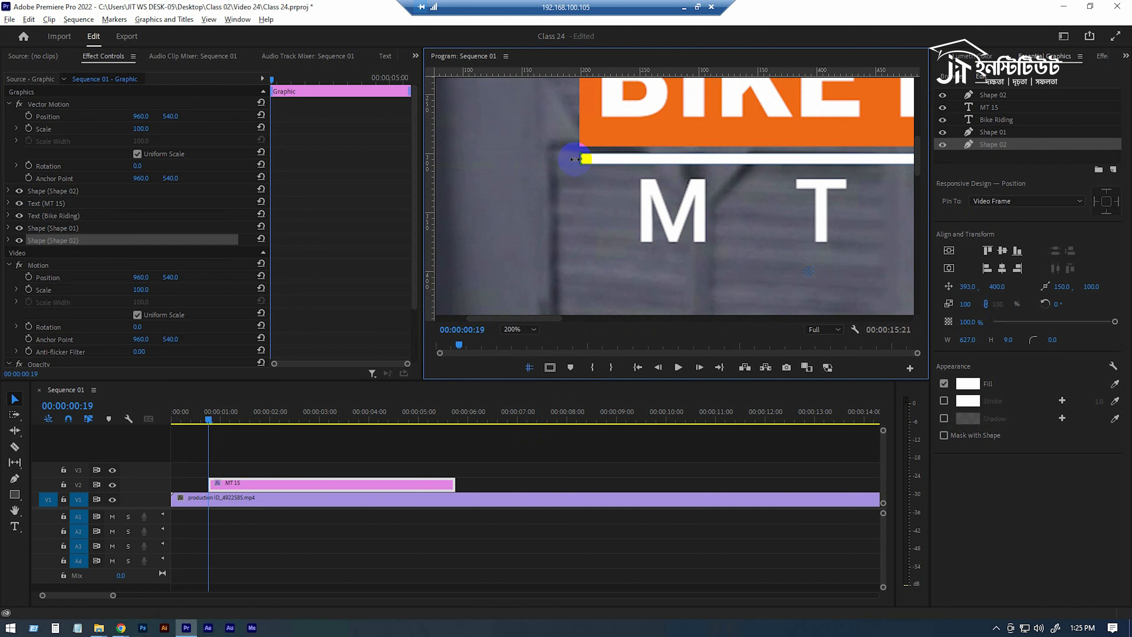
pyautogui.moveTo(653, 159); pyautogui.dragTo(984, 165)
pyautogui.moveTo(517, 319); pyautogui.dragTo(610, 312)
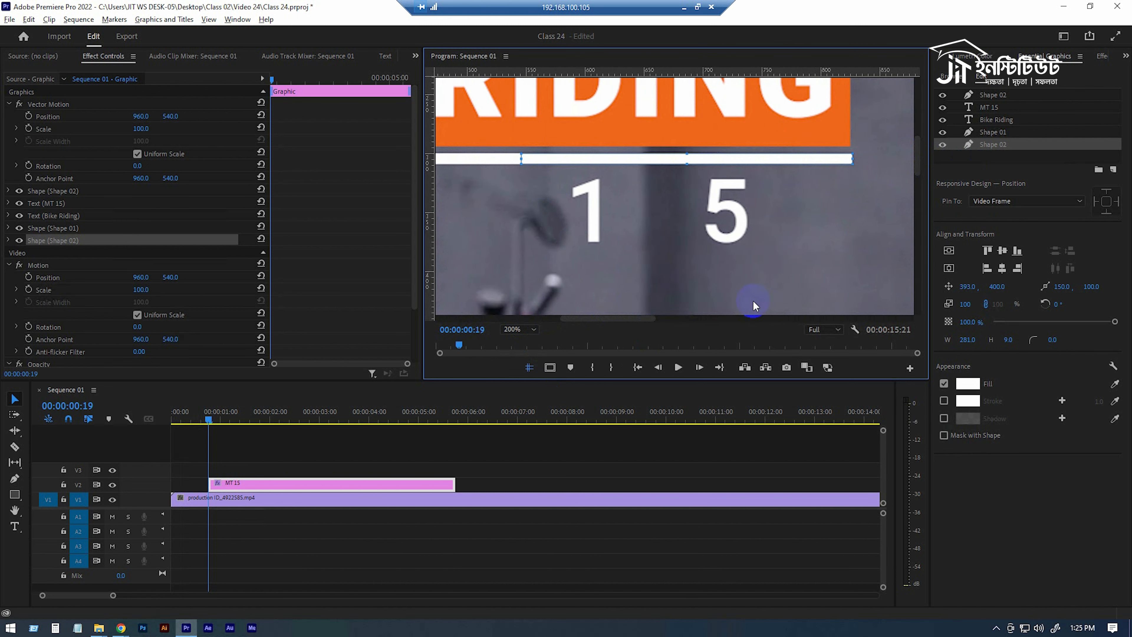
# Try rotating the shortened bar around its current anchor point, and undo the rotation
pyautogui.click(659, 154)
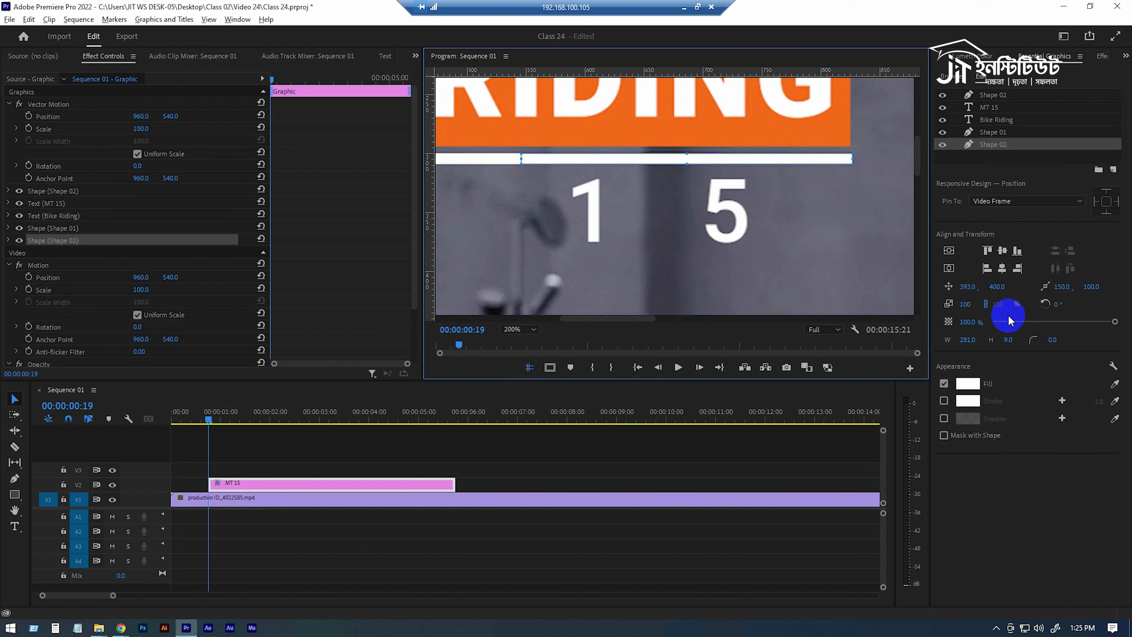
pyautogui.click(1062, 303)
pyautogui.moveTo(1063, 304); pyautogui.dragTo(1076, 303)
pyautogui.hotkey('ctrl', 'z')
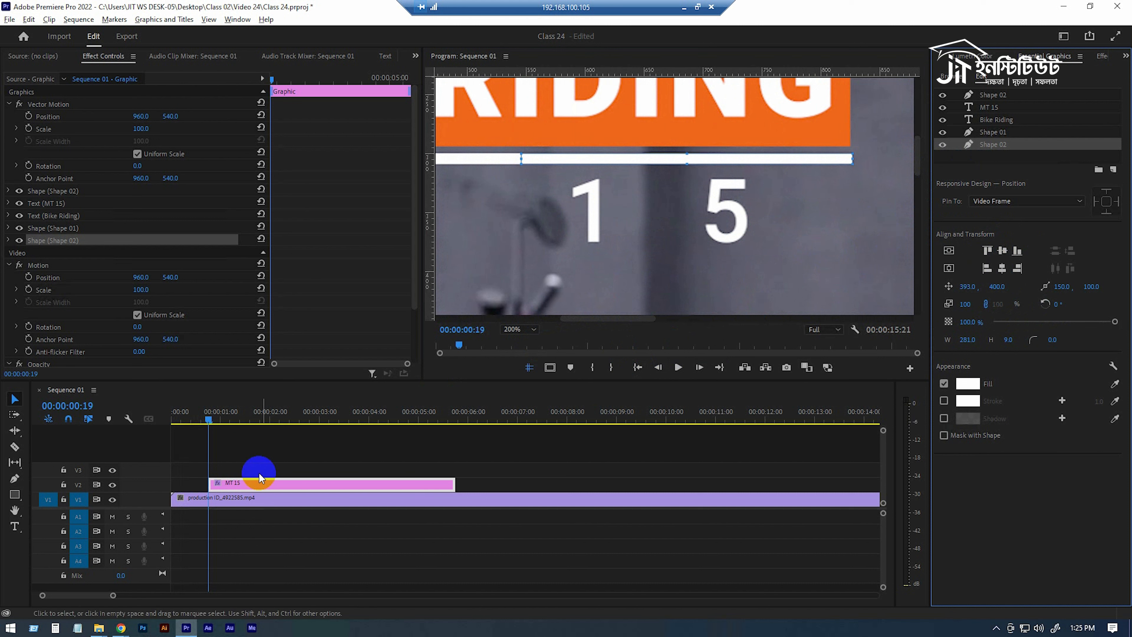
# Move the shortened bar's anchor point to its right end and rotate the bar to -138°
pyautogui.moveTo(639, 318); pyautogui.dragTo(613, 318)
pyautogui.click(526, 369)
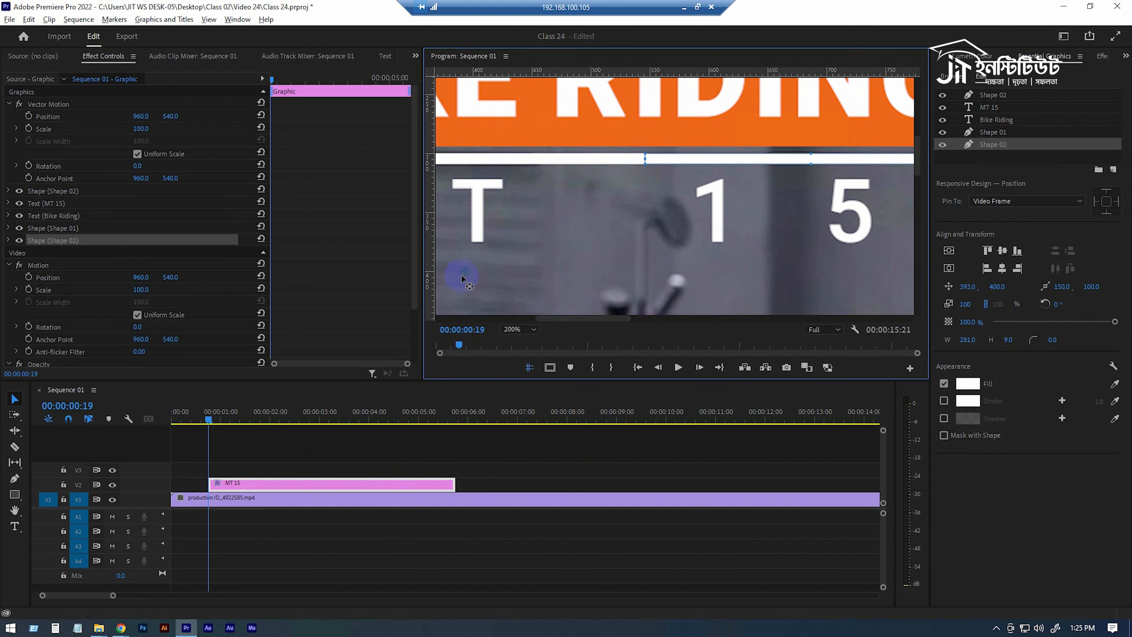
pyautogui.moveTo(658, 158); pyautogui.dragTo(909, 157)
pyautogui.moveTo(570, 319); pyautogui.dragTo(609, 318)
pyautogui.moveTo(726, 159); pyautogui.dragTo(779, 162)
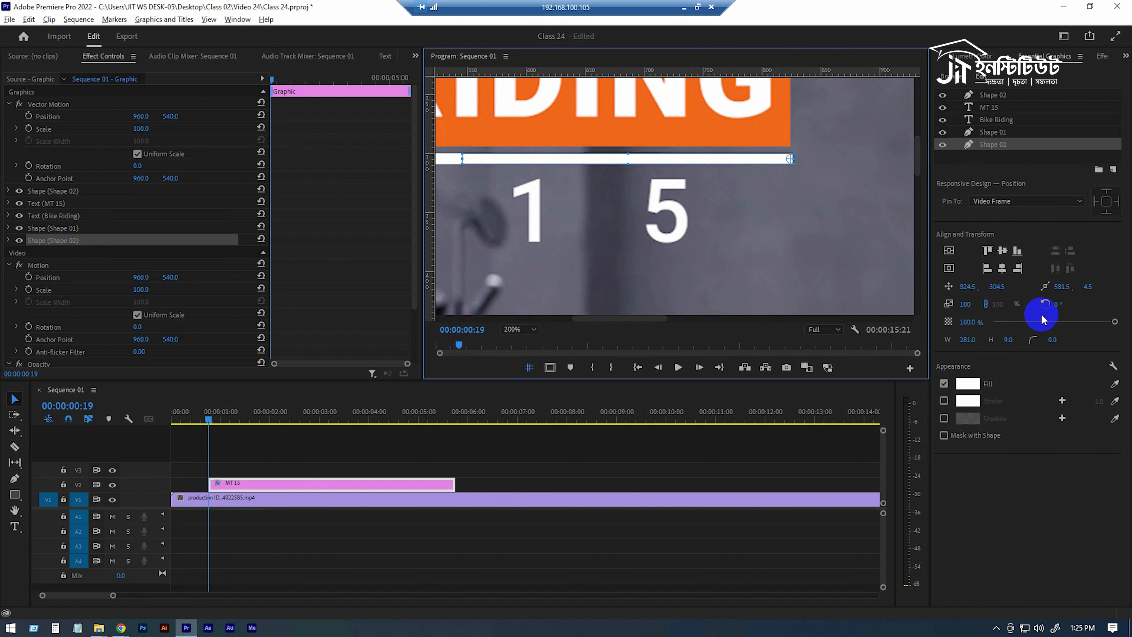
pyautogui.moveTo(1053, 303); pyautogui.dragTo(970, 302)
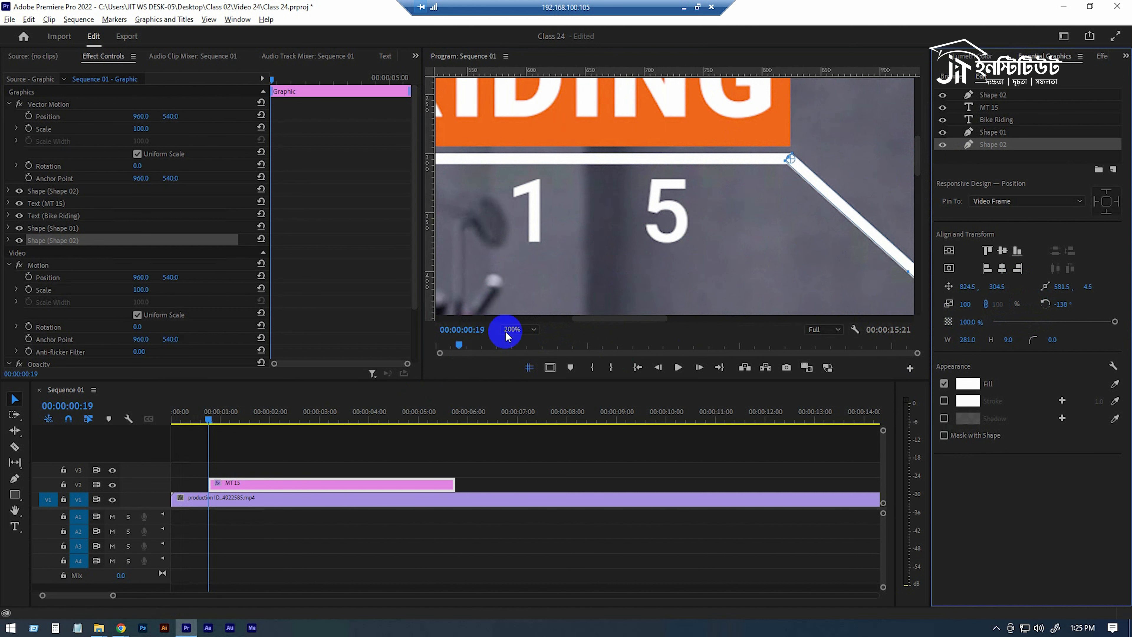
# Add a white ellipse to the title graphic and position it near the slanted bar's lower end
pyautogui.moveTo(639, 321); pyautogui.dragTo(683, 321)
pyautogui.moveTo(920, 155); pyautogui.dragTo(922, 183)
pyautogui.click(1008, 154)
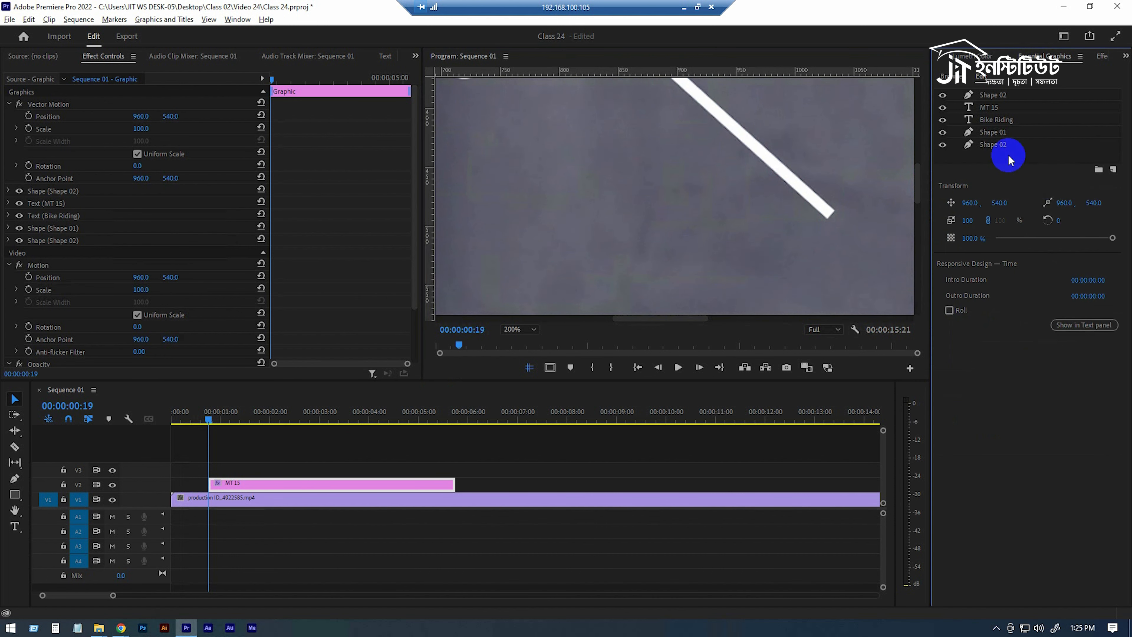
pyautogui.click(1109, 171)
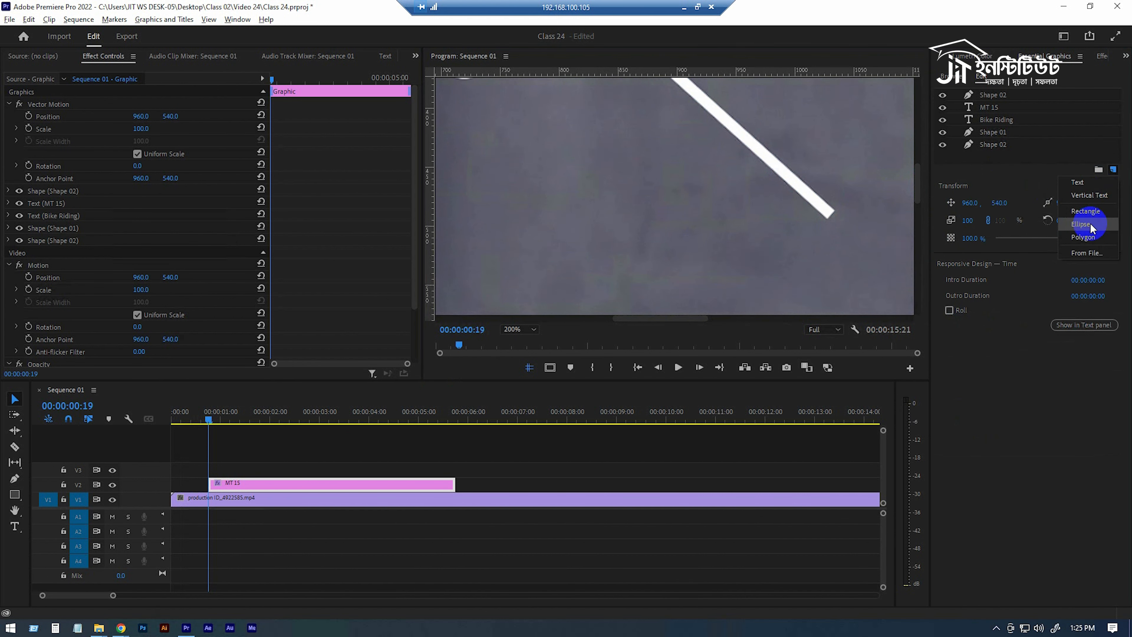
pyautogui.click(1090, 223)
pyautogui.moveTo(571, 273); pyautogui.dragTo(690, 267)
pyautogui.moveTo(779, 246); pyautogui.dragTo(610, 184)
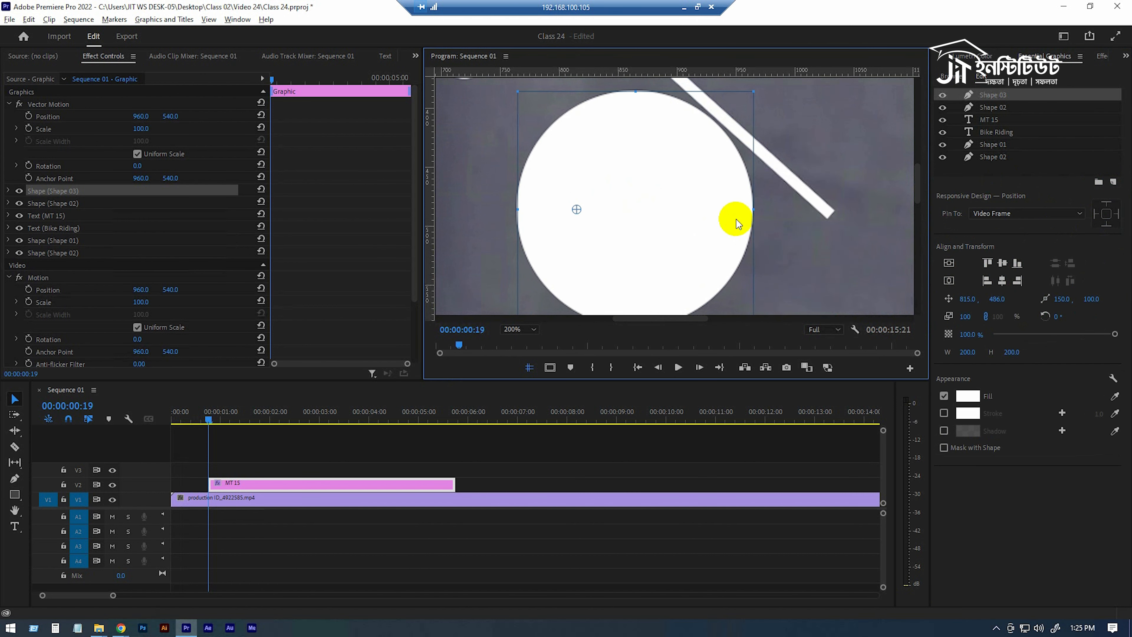
# Shrink the ellipse to about 22 by 22 and place it over the slanted bar's free end
pyautogui.moveTo(753, 208)
pyautogui.mouseDown()
pyautogui.moveTo(706, 210)
pyautogui.moveTo(755, 206)
pyautogui.mouseUp()
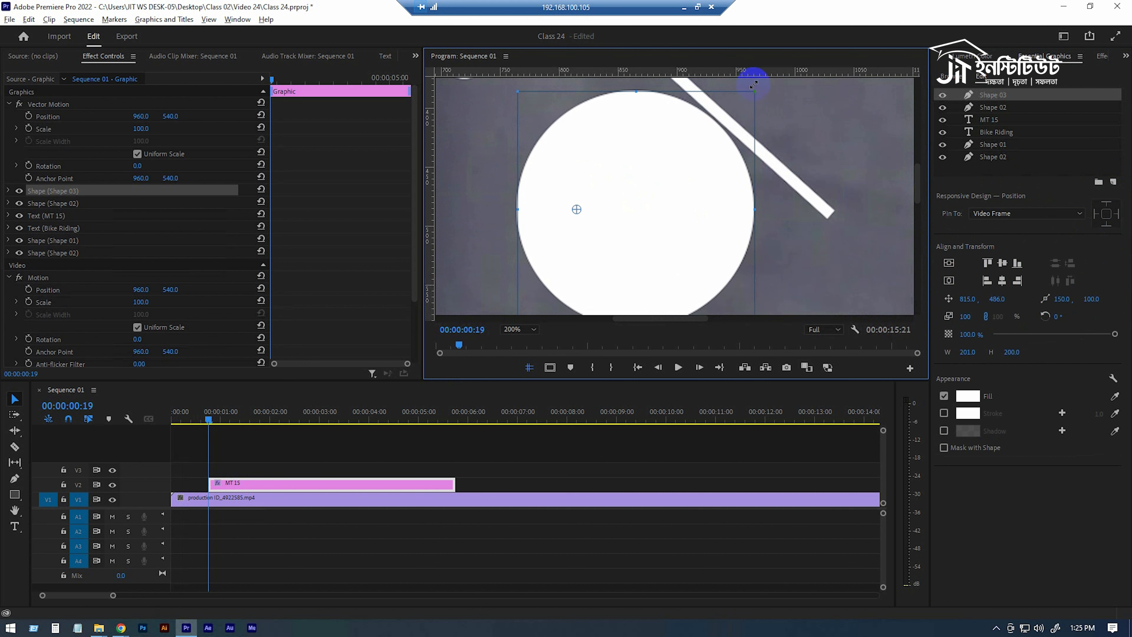
pyautogui.moveTo(754, 87); pyautogui.dragTo(621, 238)
pyautogui.moveTo(557, 290); pyautogui.dragTo(857, 213)
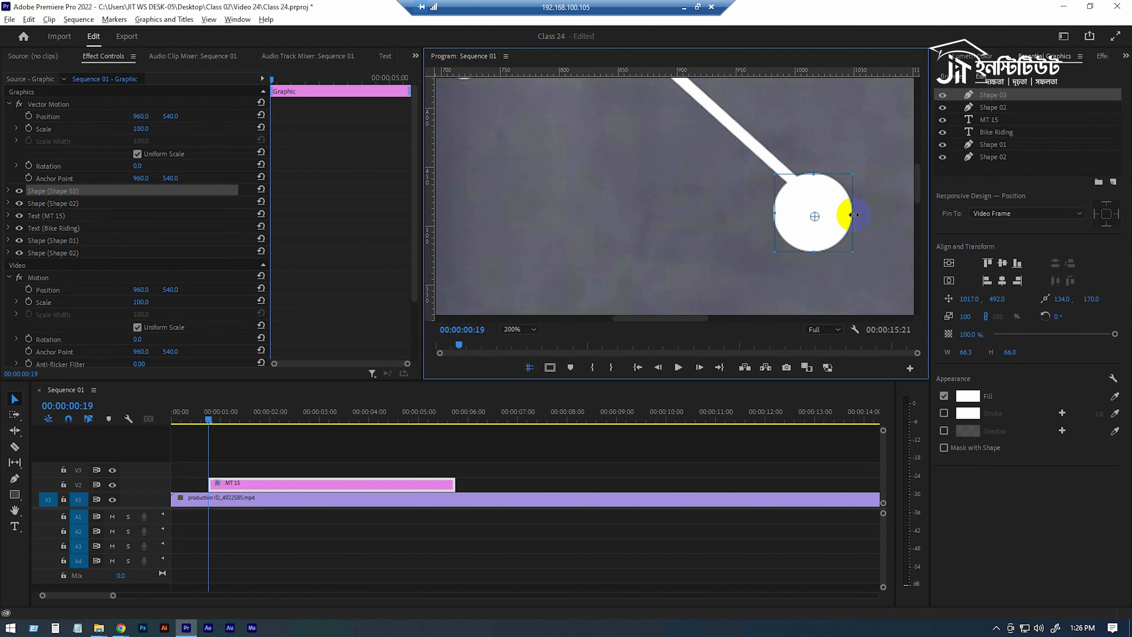
pyautogui.moveTo(855, 254); pyautogui.dragTo(810, 231)
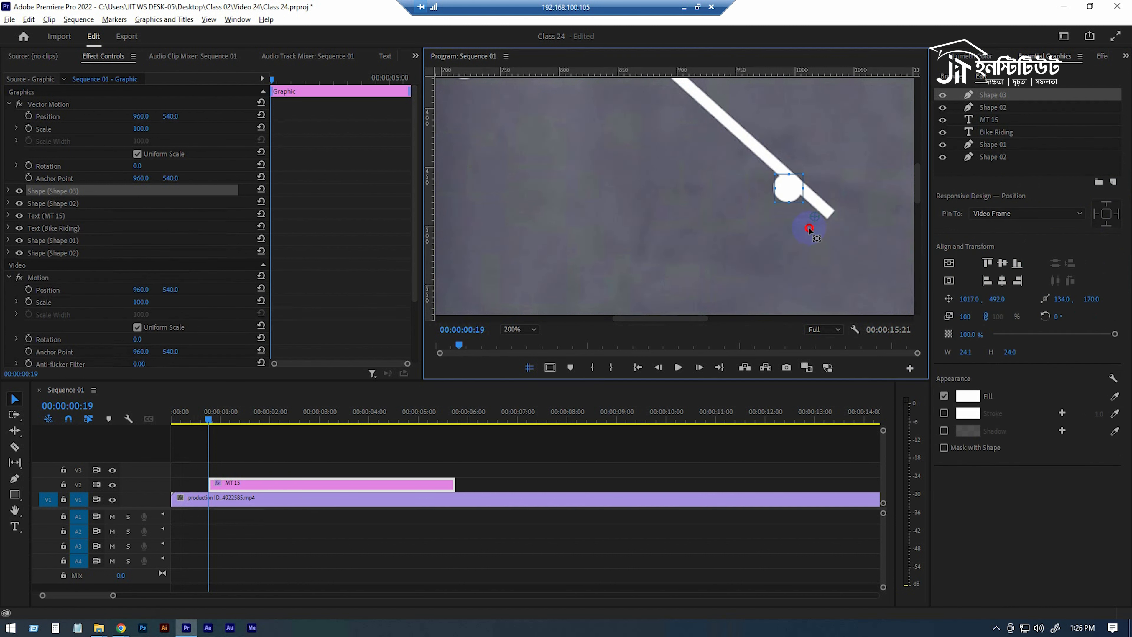
pyautogui.moveTo(797, 193); pyautogui.dragTo(829, 218)
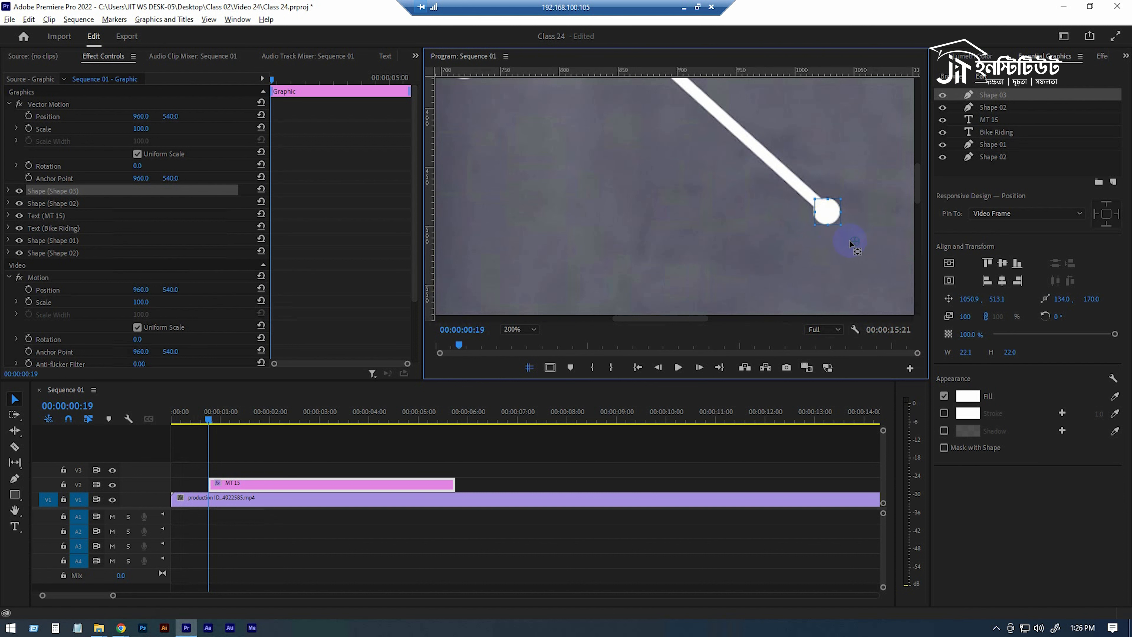
# Move the small circle's anchor point to its centre
pyautogui.moveTo(840, 228); pyautogui.dragTo(824, 214)
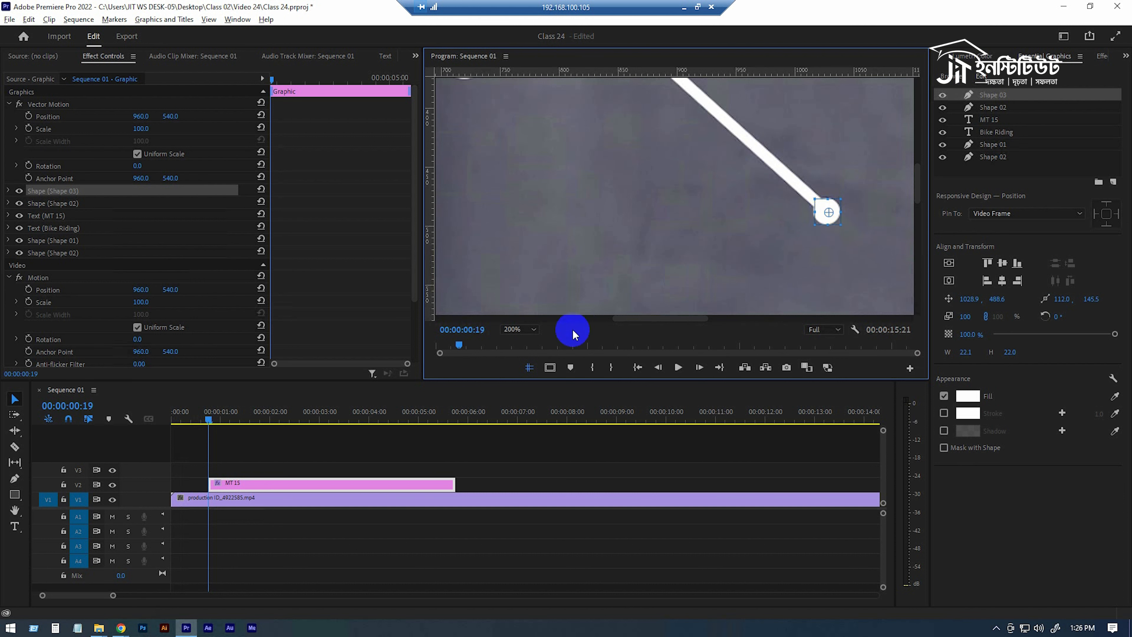
pyautogui.click(514, 330)
pyautogui.click(520, 341)
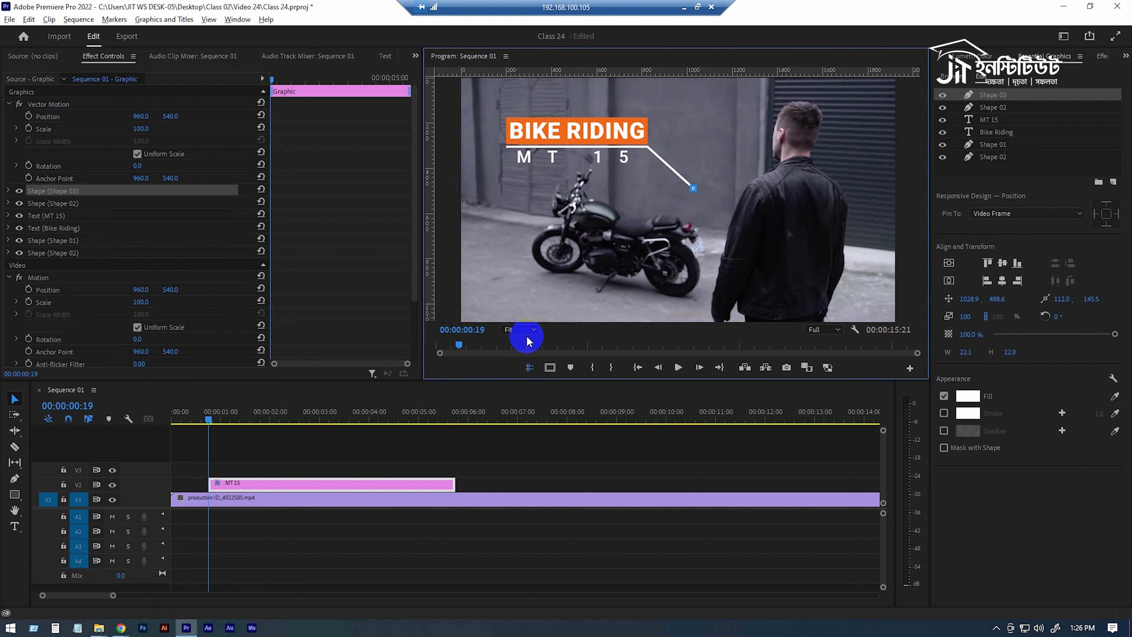
# Extend the MT 15 graphic clip on V2 to span the full length of the motorcycle video clip
pyautogui.click(432, 456)
pyautogui.click(357, 483)
pyautogui.click(368, 452)
pyautogui.press('\\')
pyautogui.moveTo(184, 483); pyautogui.dragTo(172, 482)
pyautogui.moveTo(251, 483); pyautogui.dragTo(424, 483)
pyautogui.moveTo(877, 497); pyautogui.dragTo(424, 497)
pyautogui.click(453, 449)
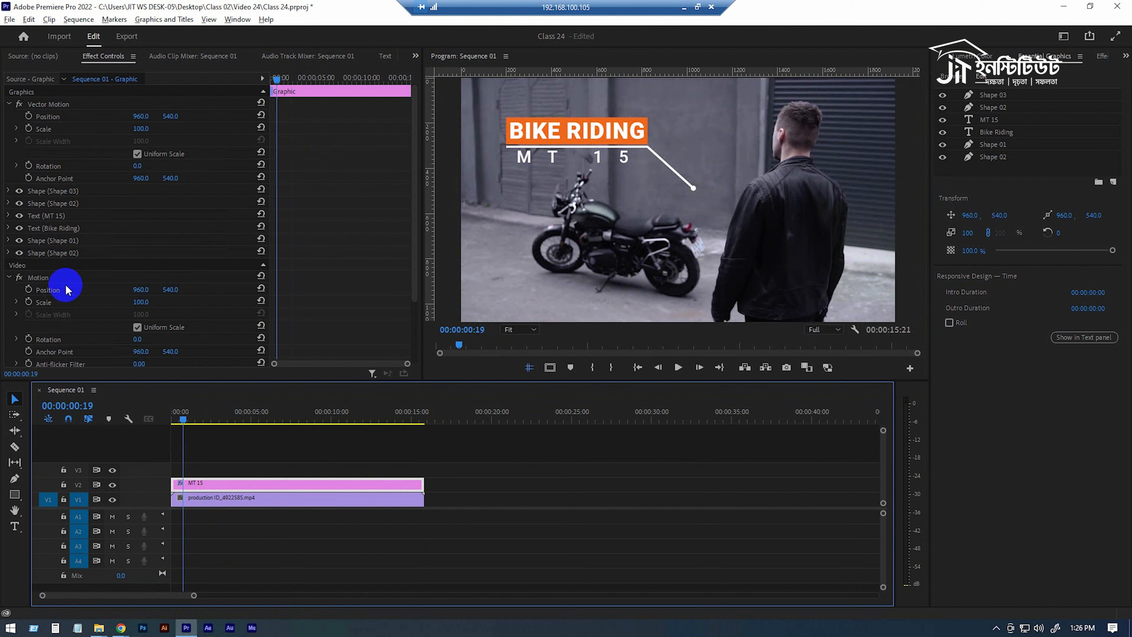
# Reduce the graphic clip's Motion scale to 44.4
pyautogui.moveTo(142, 302); pyautogui.dragTo(261, 293)
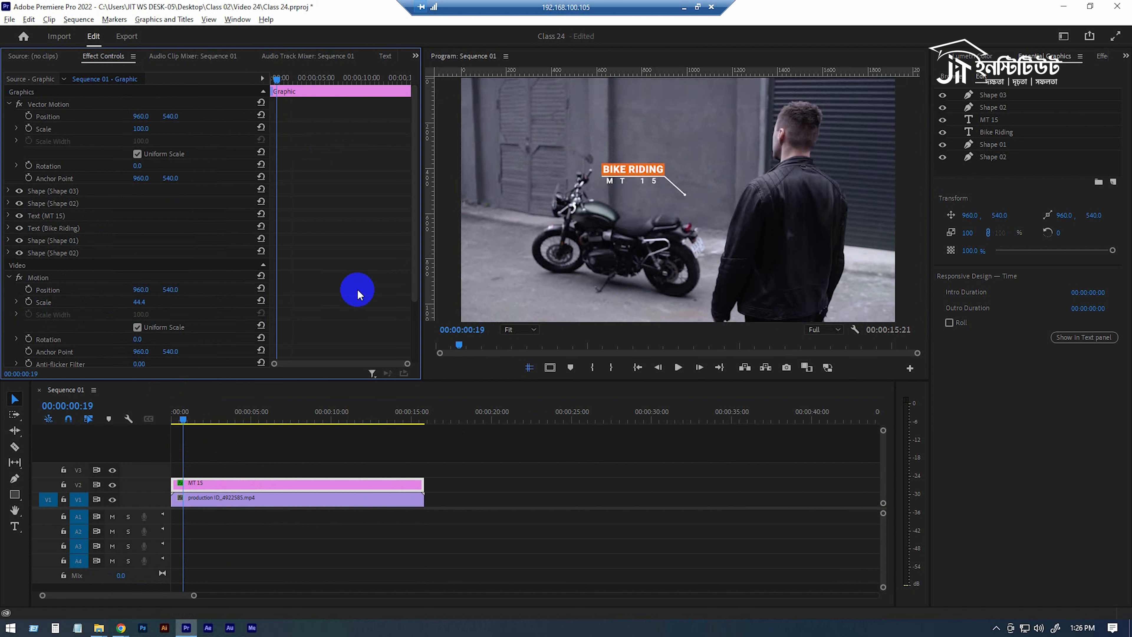
# Reposition the callout graphic over the motorcycle's fuel tank at the first frame, at Motion position about 665.2, 602.6
pyautogui.click(43, 274)
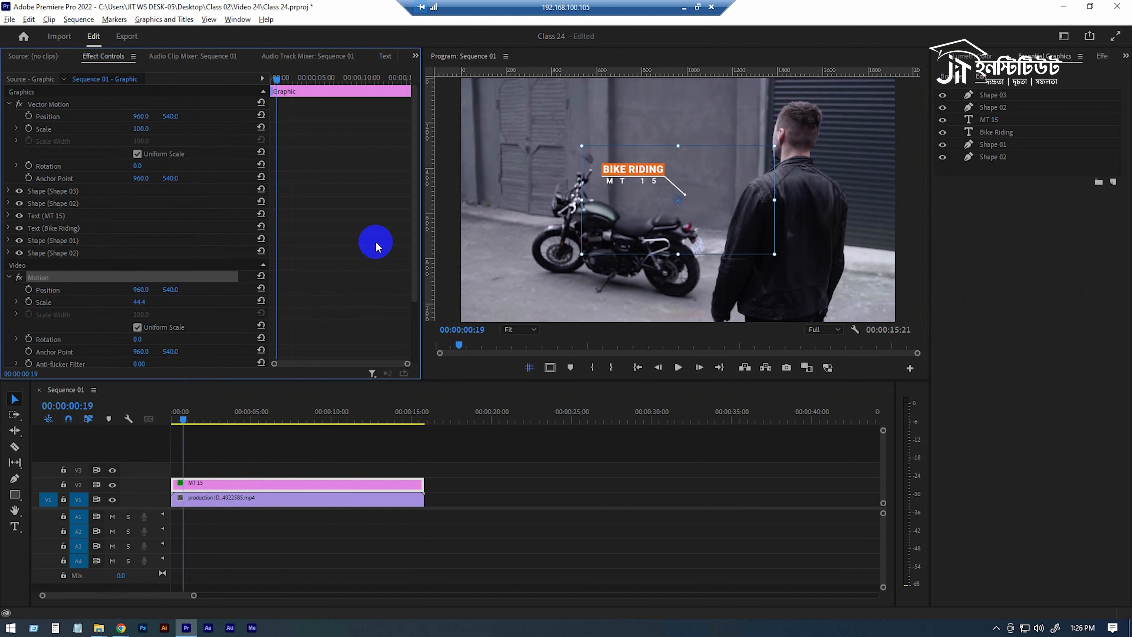
pyautogui.moveTo(652, 177); pyautogui.dragTo(556, 151)
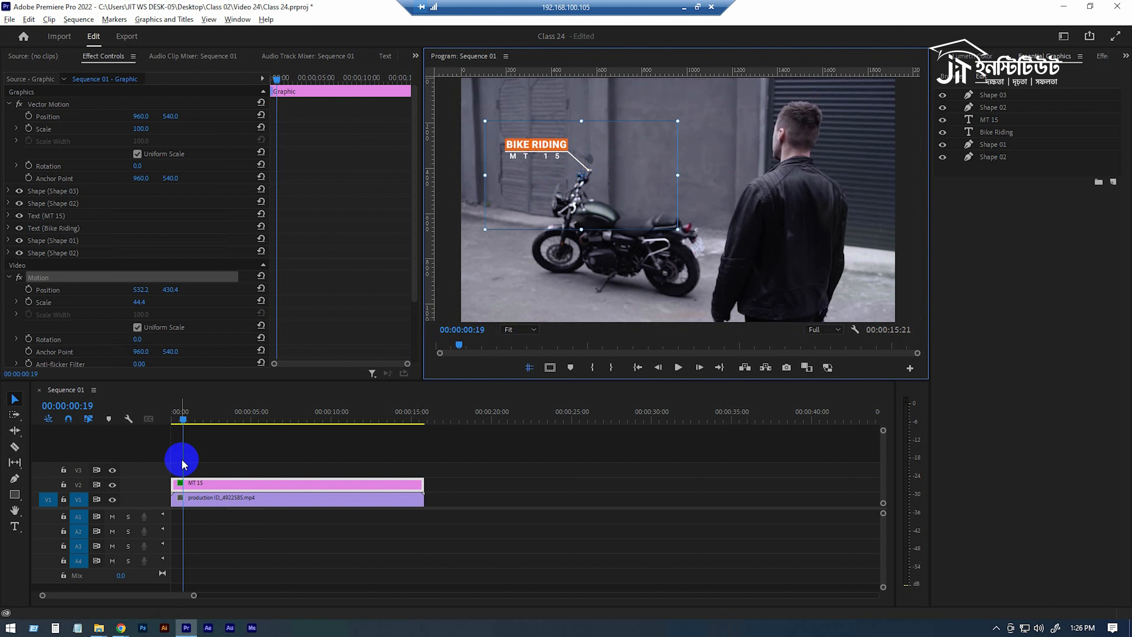
pyautogui.moveTo(183, 417); pyautogui.dragTo(139, 425)
pyautogui.click(588, 173)
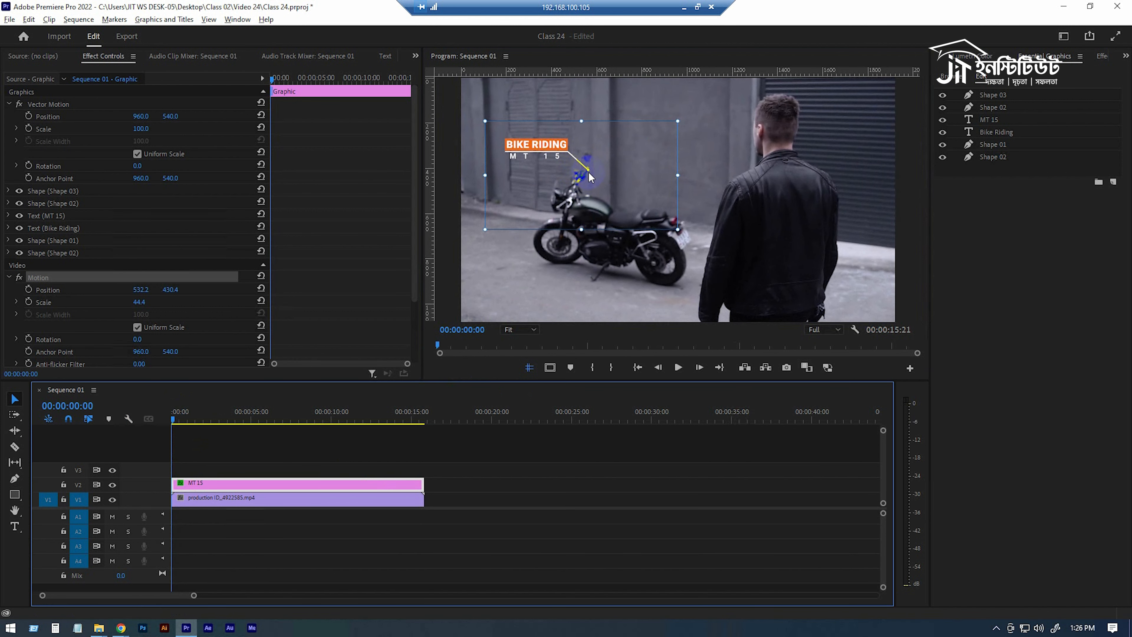
pyautogui.moveTo(589, 170); pyautogui.dragTo(588, 168)
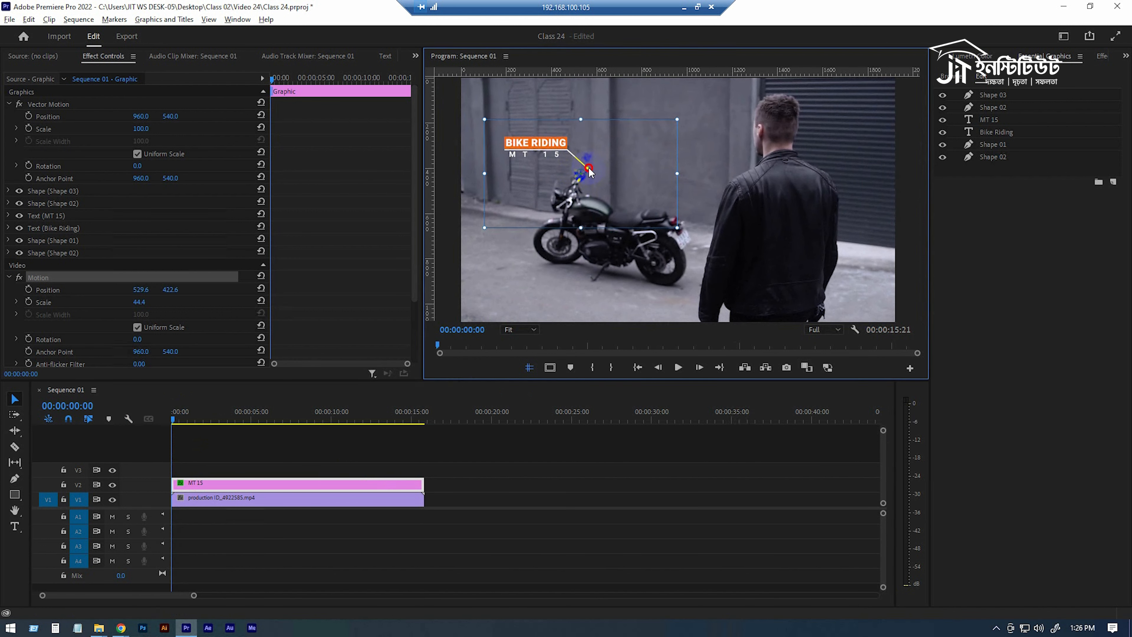
pyautogui.moveTo(610, 204); pyautogui.dragTo(622, 209)
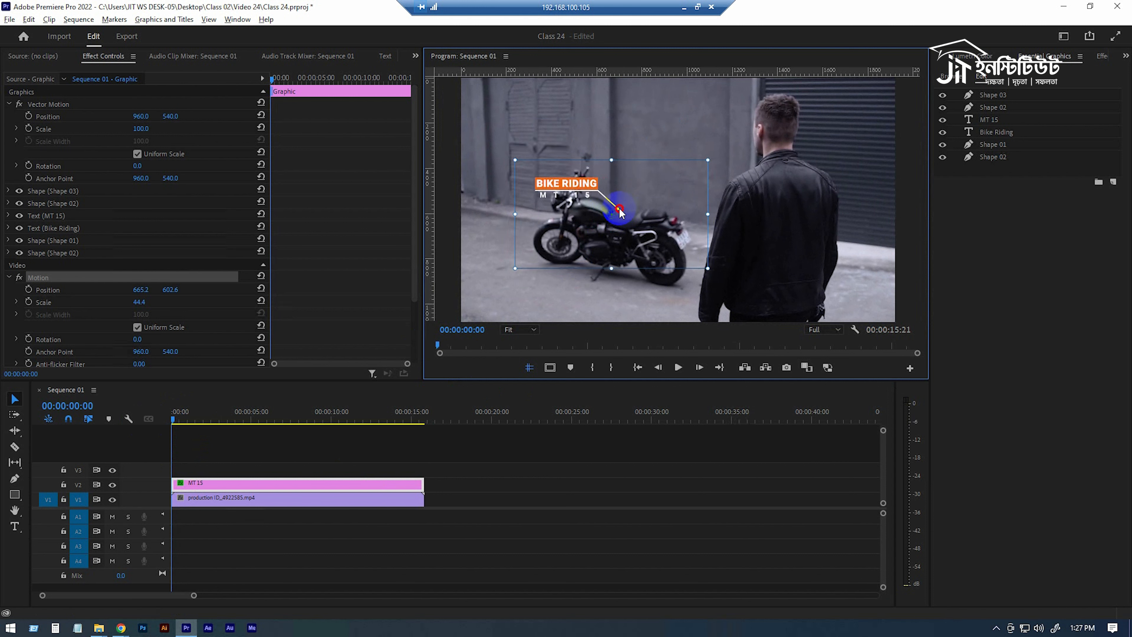
# Animate the graphic's Motion scale with keyframes from 44.4 at the clip's start to 70.4 at 00:00:03:11
pyautogui.moveTo(235, 404); pyautogui.dragTo(151, 406)
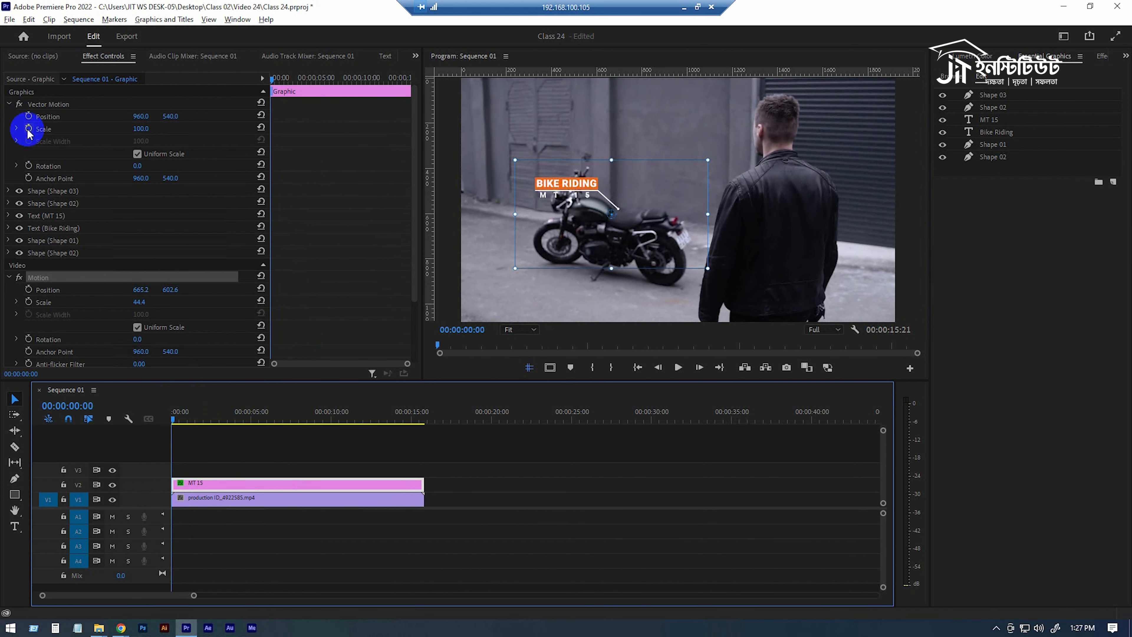
pyautogui.click(29, 302)
pyautogui.moveTo(291, 76)
pyautogui.mouseDown()
pyautogui.moveTo(406, 79)
pyautogui.moveTo(294, 80)
pyautogui.moveTo(303, 83)
pyautogui.mouseUp()
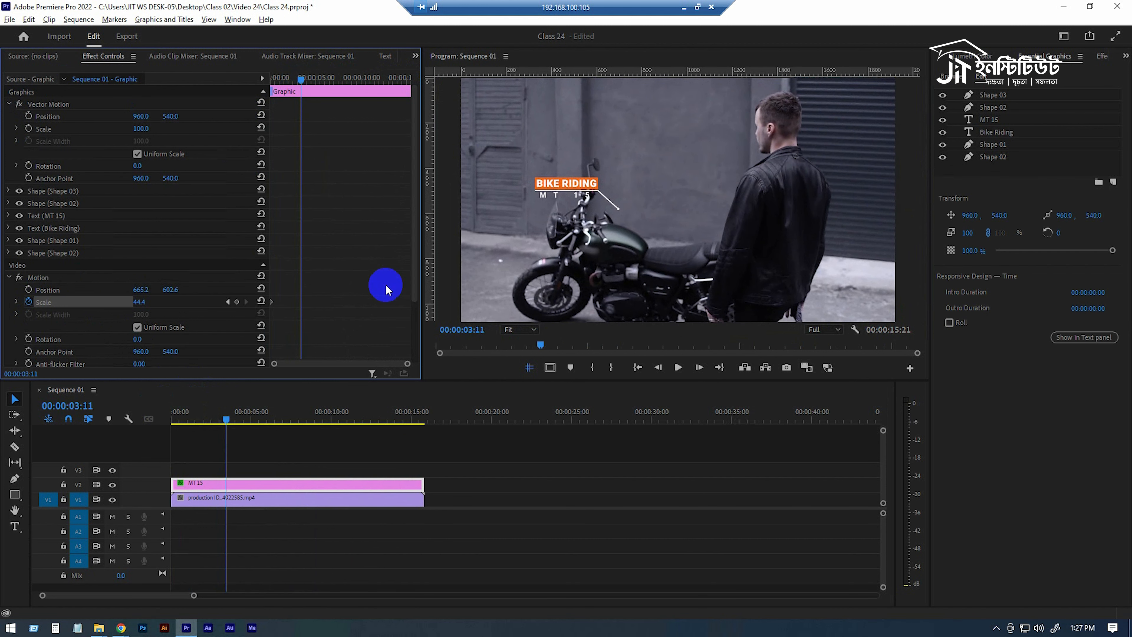
pyautogui.moveTo(141, 129); pyautogui.dragTo(177, 121)
pyautogui.hotkey('ctrl', 'z')
pyautogui.moveTo(144, 297); pyautogui.dragTo(158, 294)
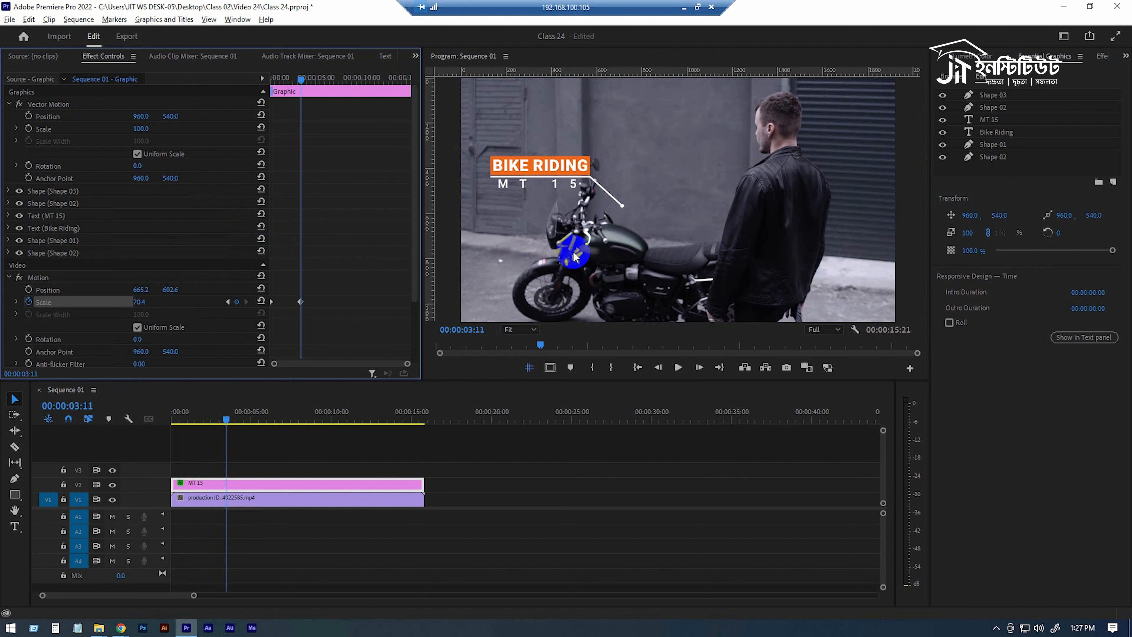
# Keyframe the graphic's Motion position at the first frame, placing the pointer dot on the fuel tank at about 553.0, 565.5
pyautogui.moveTo(171, 289)
pyautogui.mouseDown()
pyautogui.moveTo(263, 266)
pyautogui.moveTo(252, 267)
pyautogui.mouseUp()
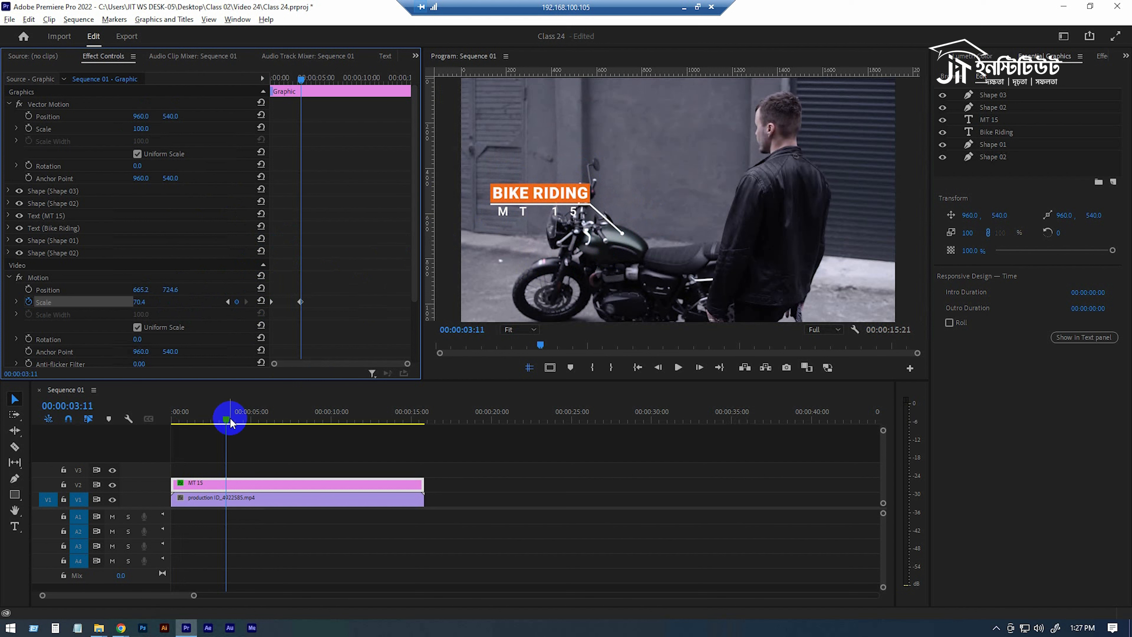
pyautogui.moveTo(231, 422); pyautogui.dragTo(171, 425)
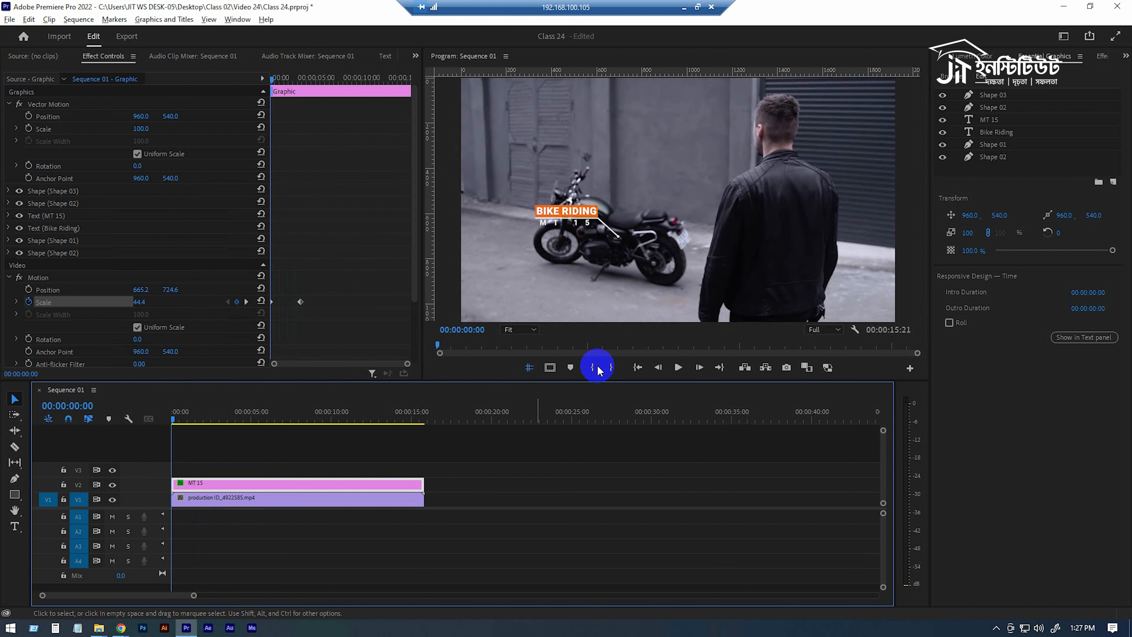
pyautogui.click(28, 290)
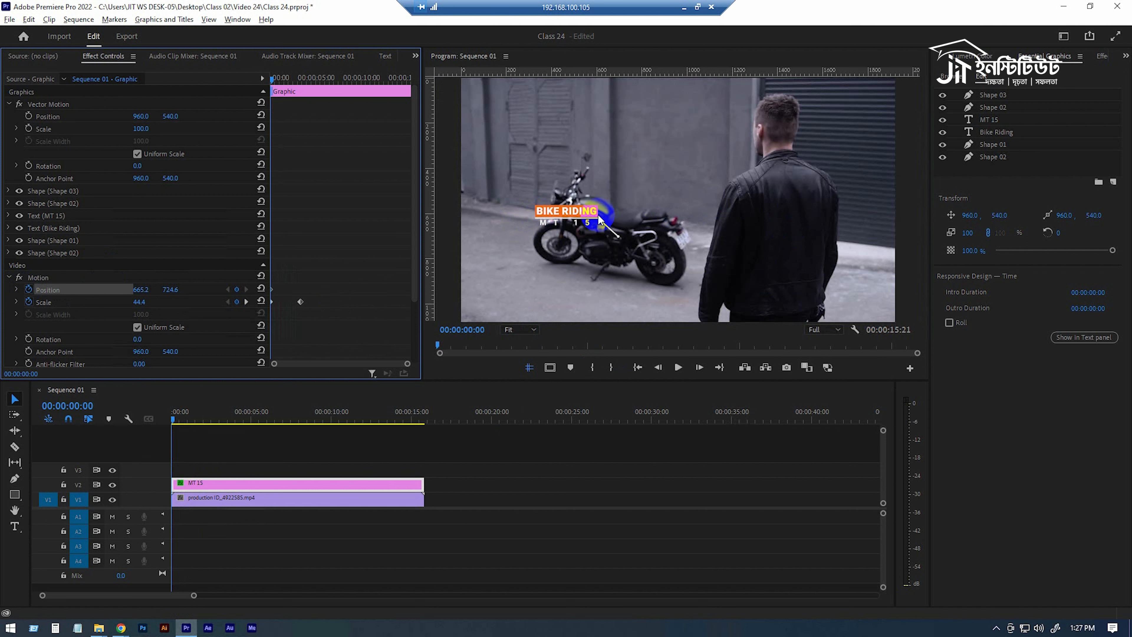
pyautogui.click(40, 277)
pyautogui.moveTo(586, 218); pyautogui.dragTo(559, 183)
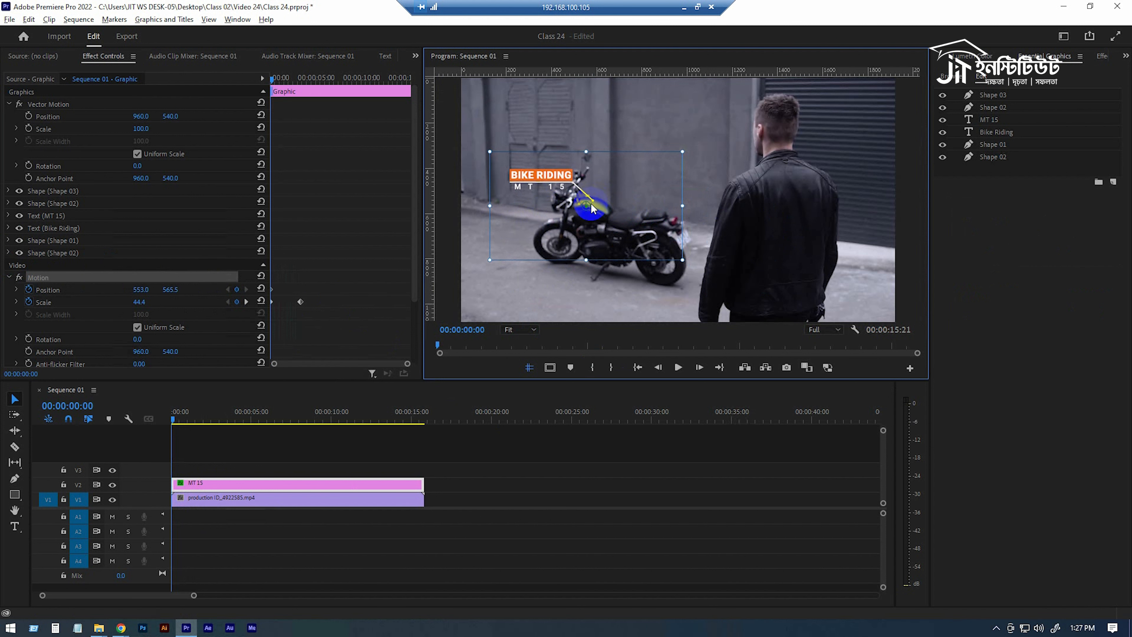
pyautogui.moveTo(432, 158); pyautogui.dragTo(592, 210)
pyautogui.moveTo(612, 71); pyautogui.dragTo(614, 197)
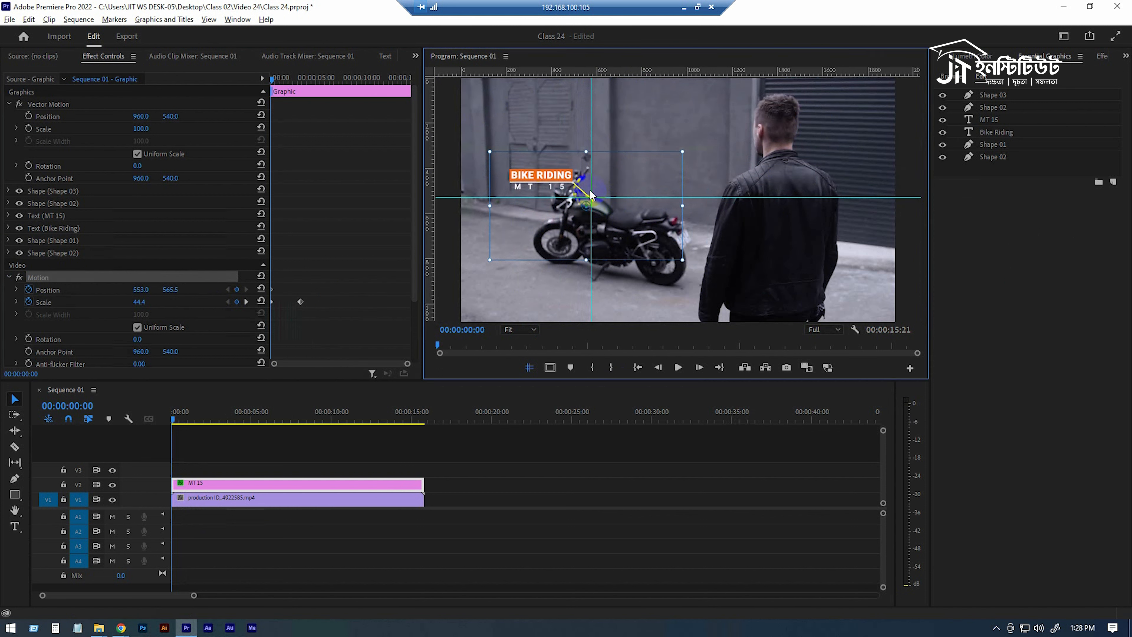
pyautogui.moveTo(593, 191); pyautogui.dragTo(265, 223)
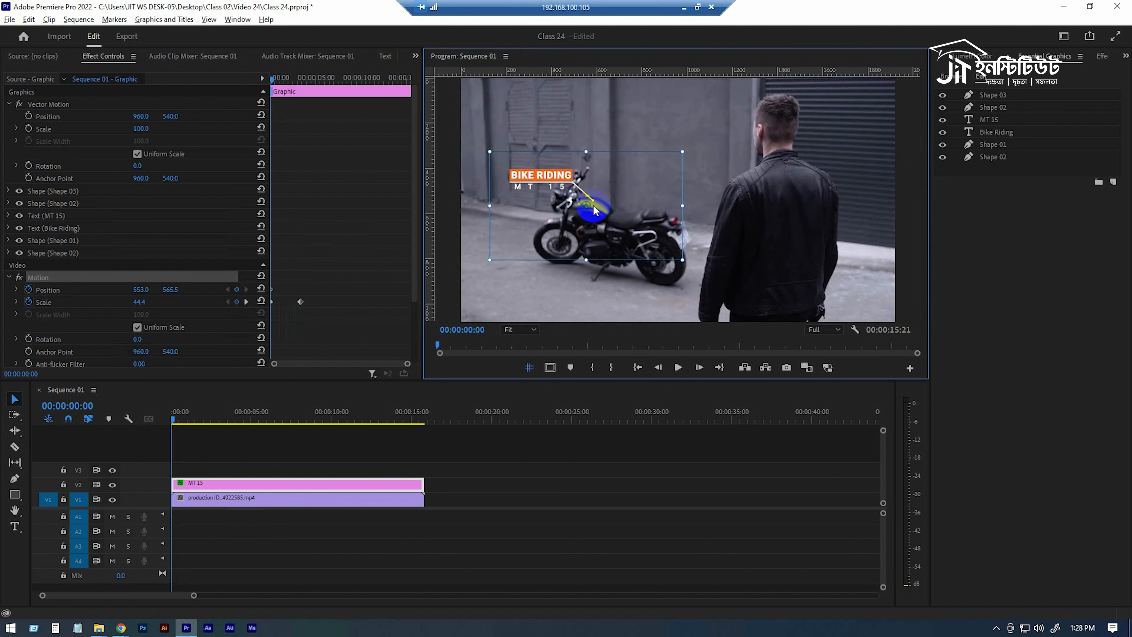
# Keyframe the callout's position at 00:00:00:05 to about 561.0, 574.5 so the dot follows the fuel tank
pyautogui.click(527, 330)
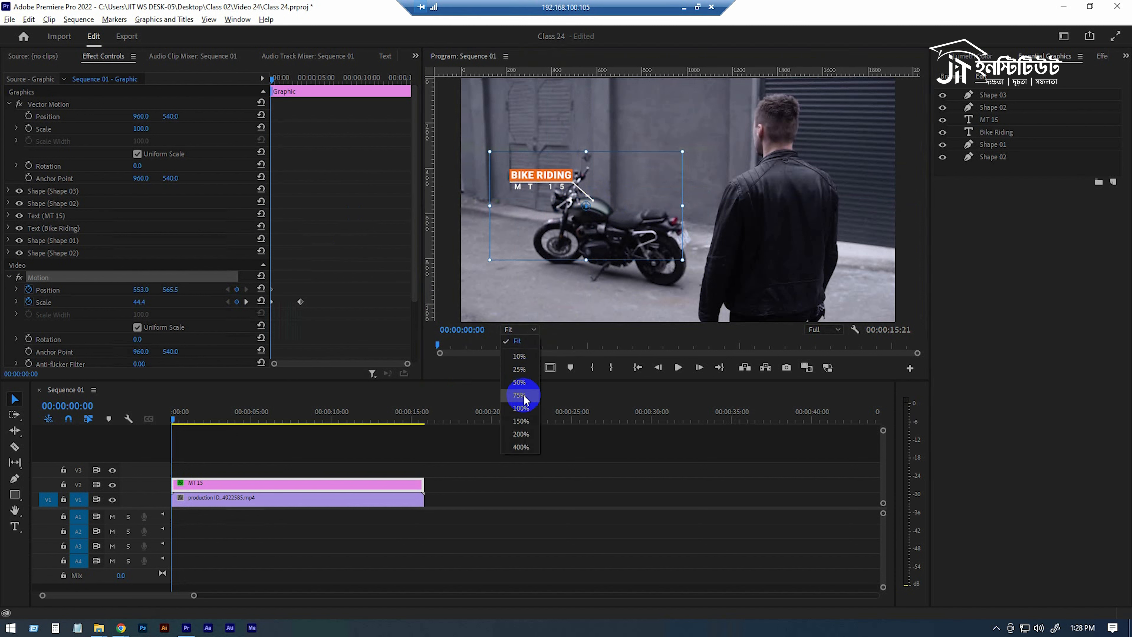
pyautogui.click(520, 408)
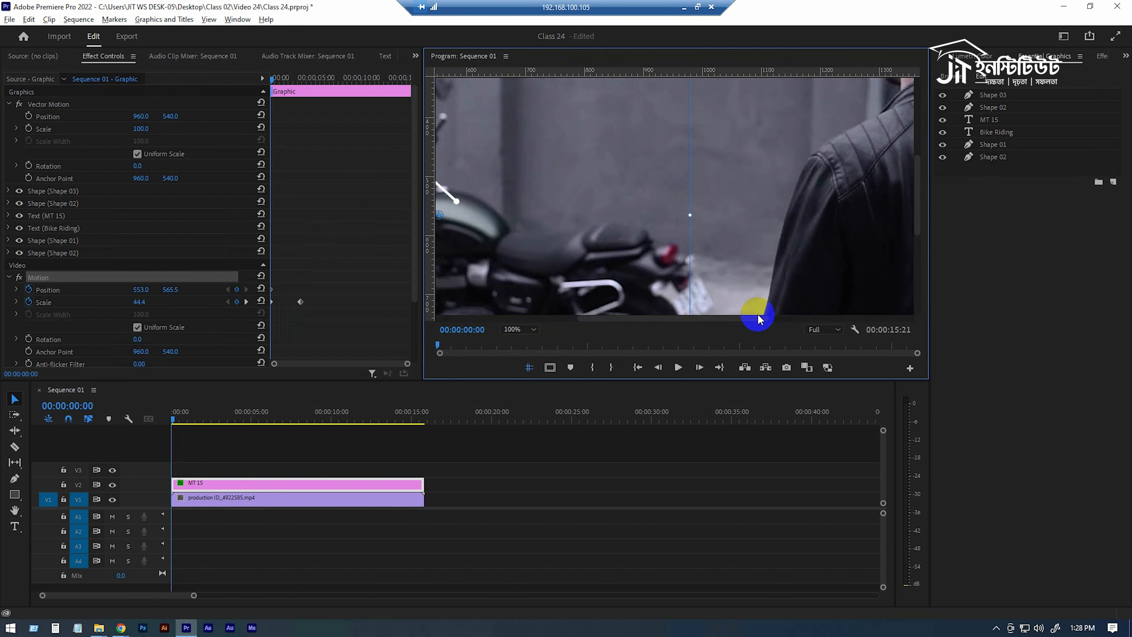
pyautogui.moveTo(716, 324); pyautogui.dragTo(631, 316)
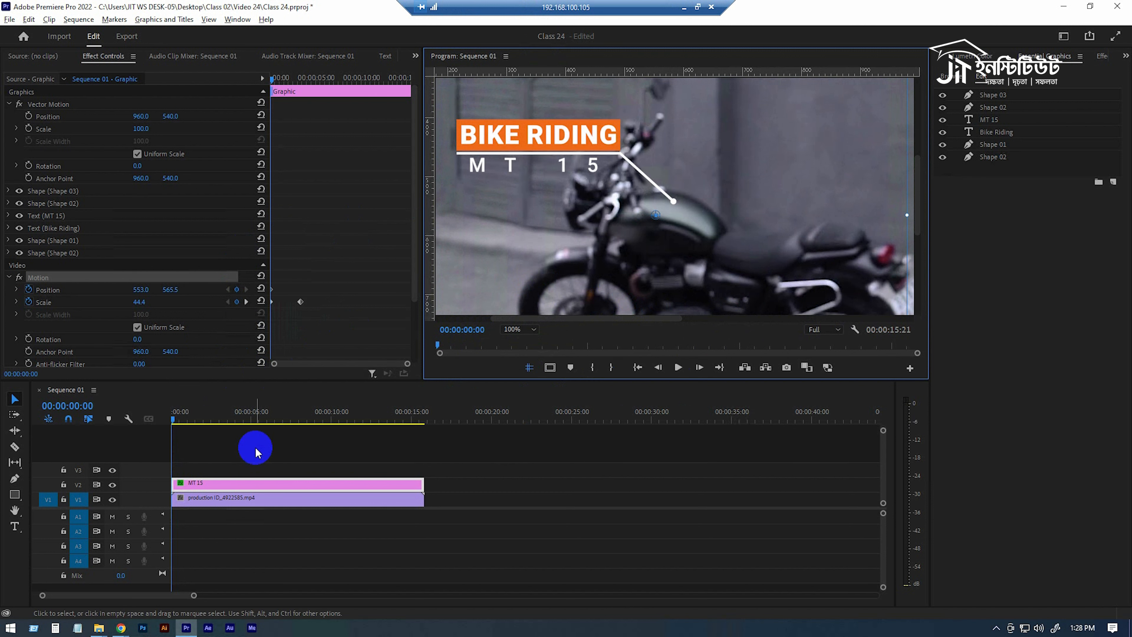
pyautogui.click(240, 483)
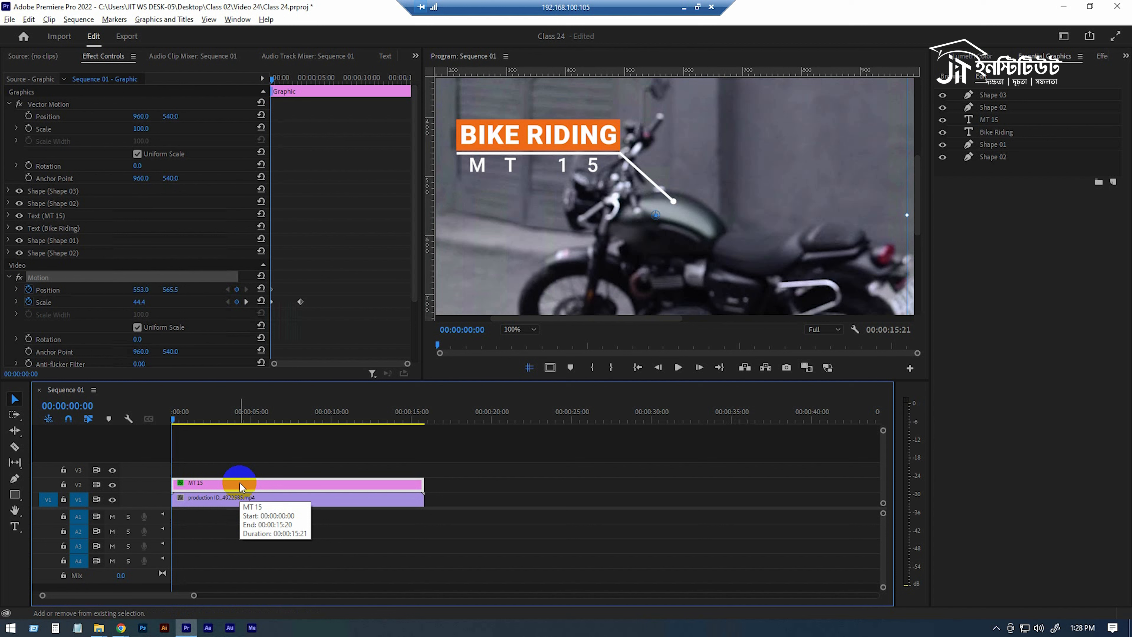
pyautogui.press('space')
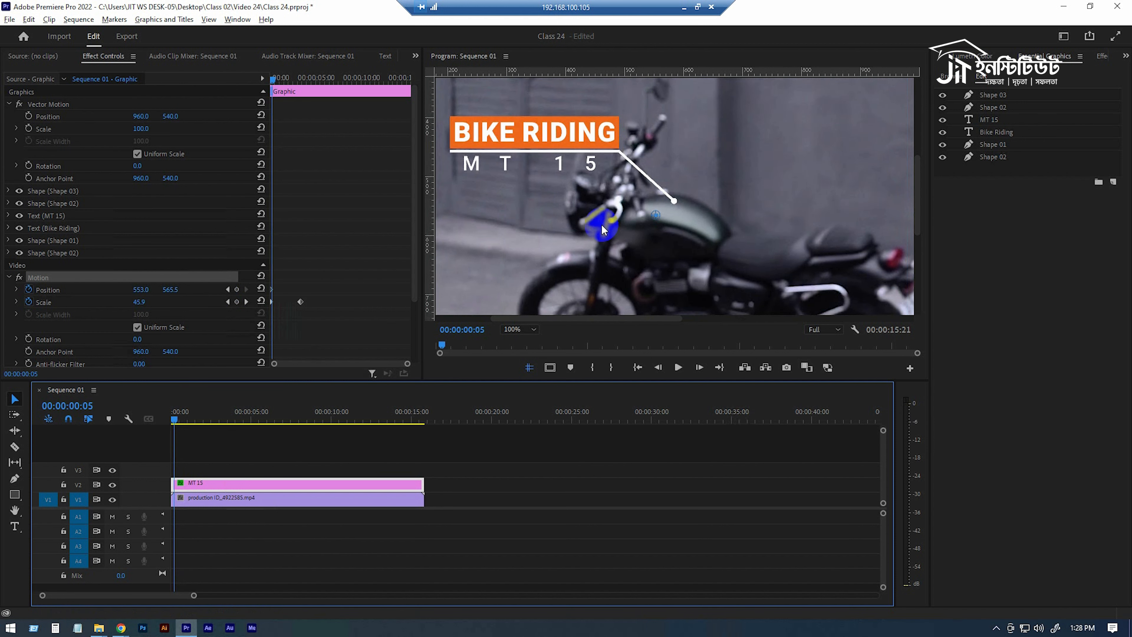
pyautogui.moveTo(593, 144); pyautogui.dragTo(597, 147)
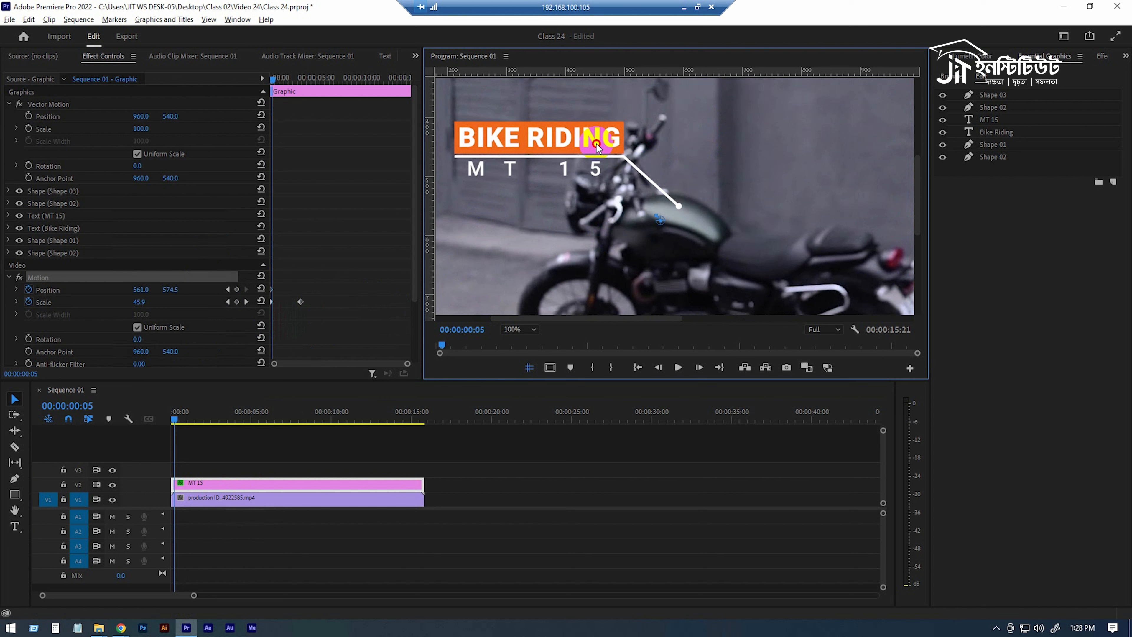
# Keyframe the callout's position at 00:00:00:10 to about 567.0, 582.5, and shift it onto the tank again at 00:00:00:15
pyautogui.click(397, 388)
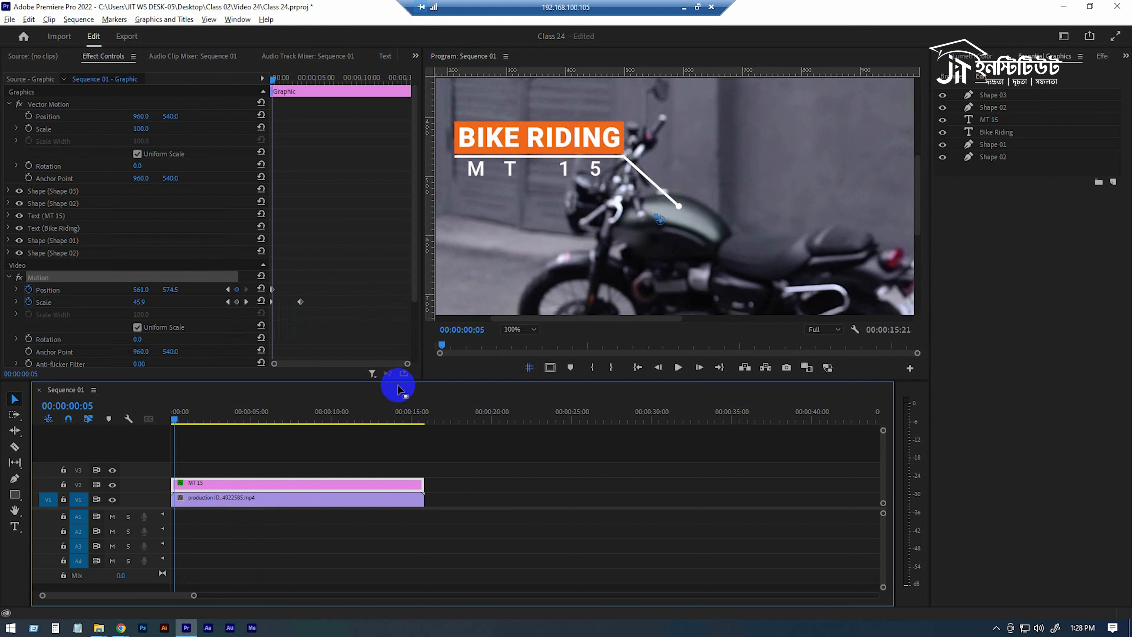
pyautogui.hotkey('shift', 'Right')
pyautogui.moveTo(567, 159); pyautogui.dragTo(570, 163)
pyautogui.click(339, 396)
pyautogui.hotkey('shift', 'Right')
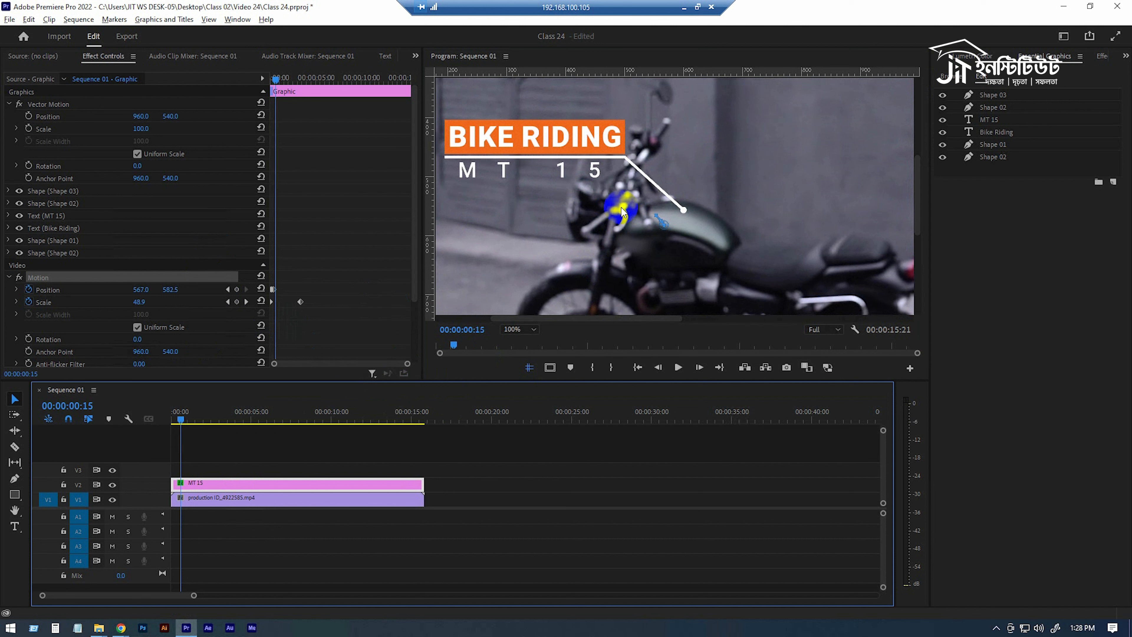
pyautogui.moveTo(601, 148); pyautogui.dragTo(606, 150)
# Keyframe the callout's position to about 590.0, 600.5 at 00:00:00:20 and about 592.0, 609.5 at 00:00:01:00
pyautogui.click(392, 400)
pyautogui.hotkey('shift', 'Right')
pyautogui.moveTo(595, 141); pyautogui.dragTo(602, 148)
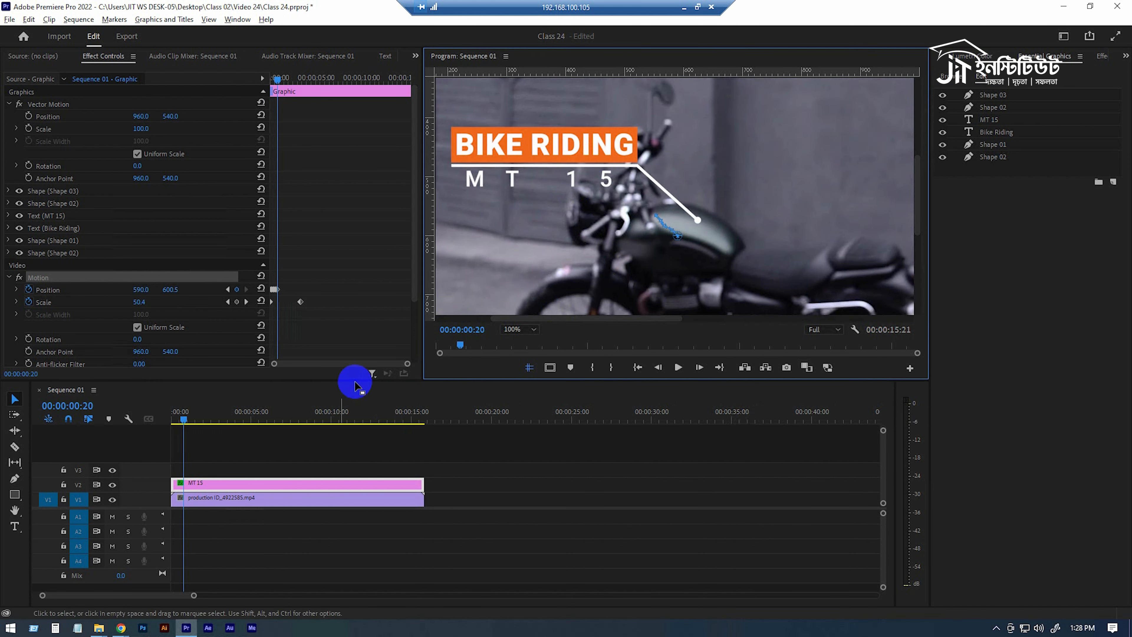
pyautogui.hotkey('shift', 'Right')
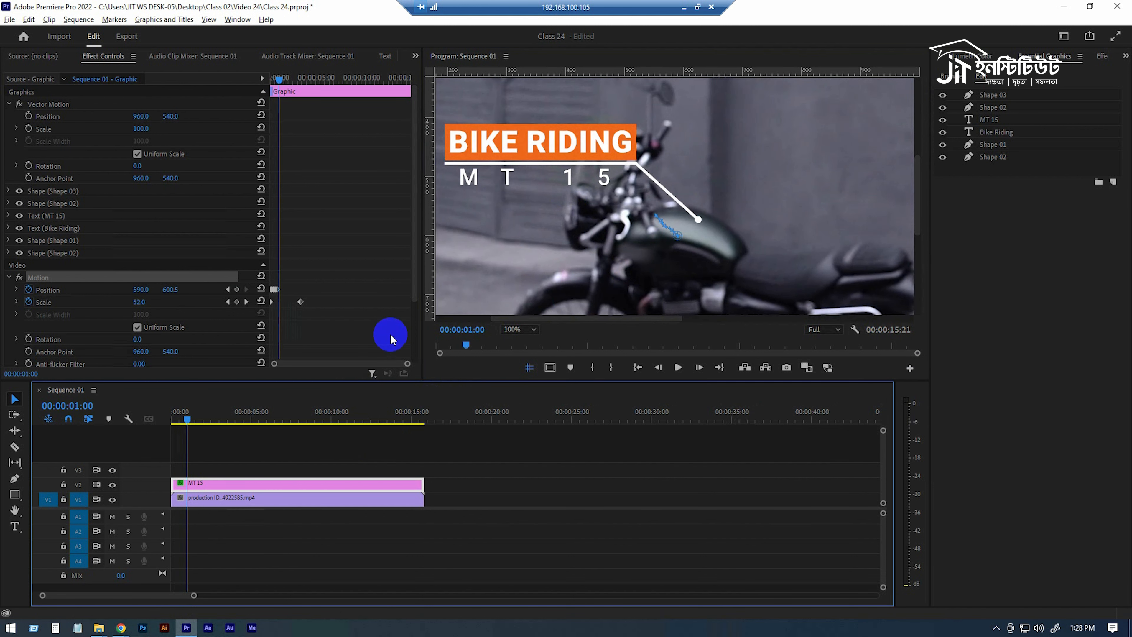
pyautogui.moveTo(537, 144); pyautogui.dragTo(537, 150)
# Keyframe the callout's position to about 596.0, 614.5 at 00:00:01:05 and about 593.0, 631.5 at 00:00:01:10
pyautogui.click(450, 387)
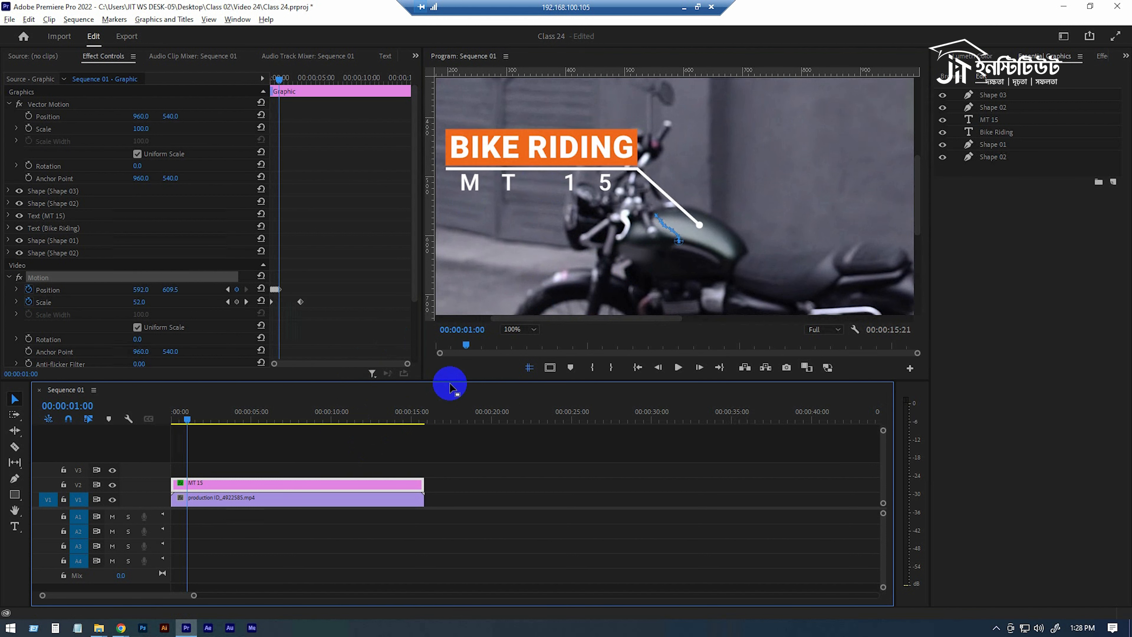
pyautogui.hotkey('shift', 'Right')
pyautogui.moveTo(589, 150); pyautogui.dragTo(591, 153)
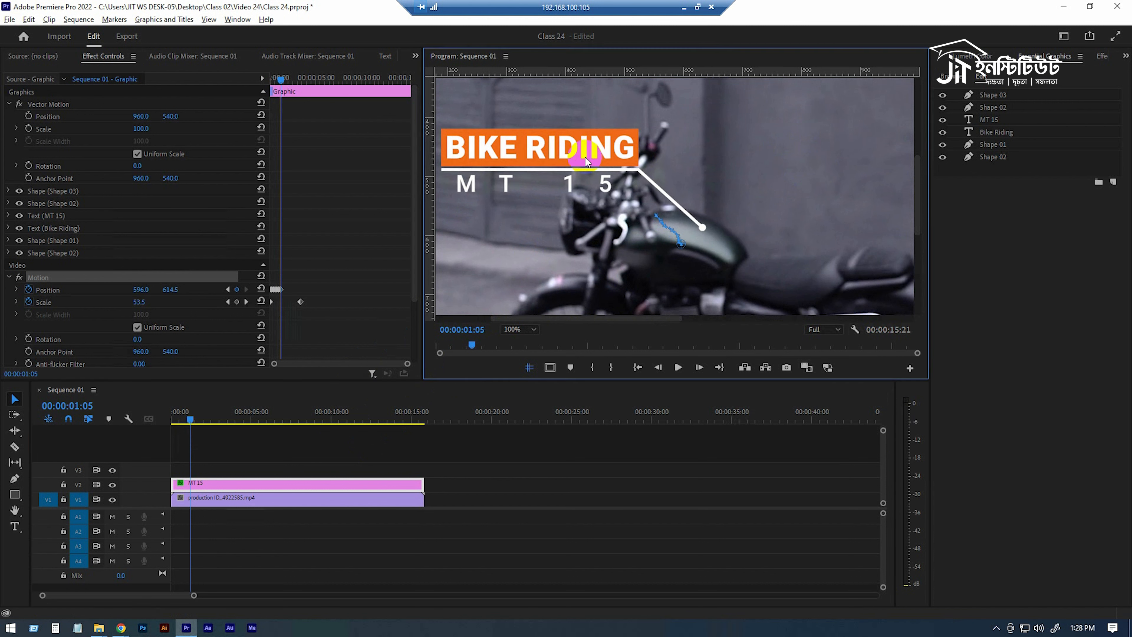
pyautogui.click(398, 398)
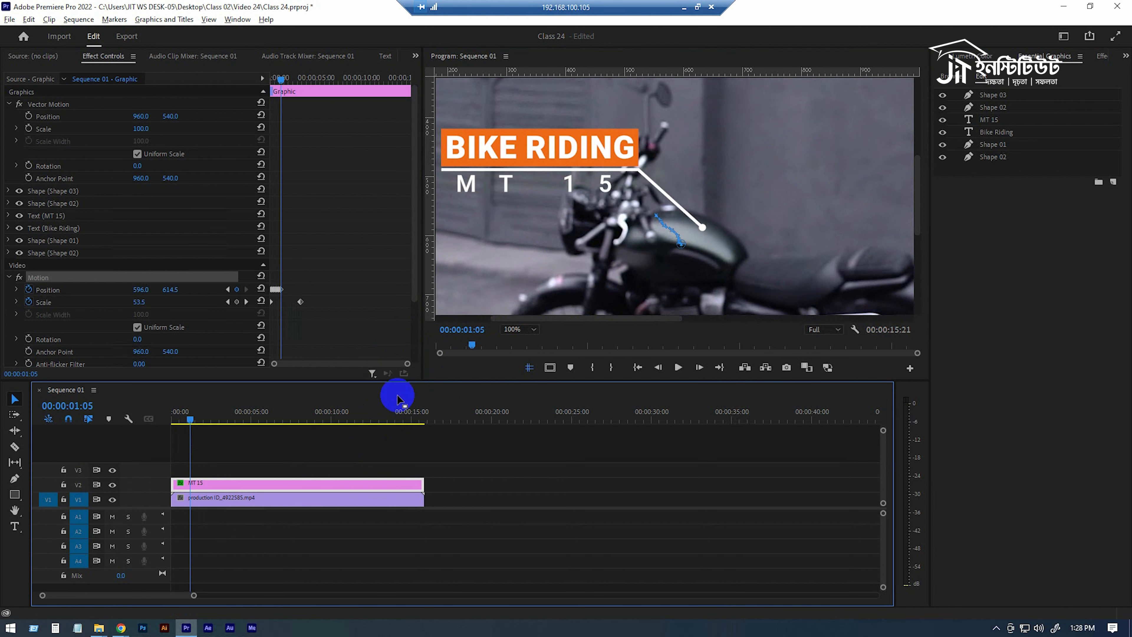
pyautogui.hotkey('shift', 'Right')
pyautogui.moveTo(623, 166); pyautogui.dragTo(620, 171)
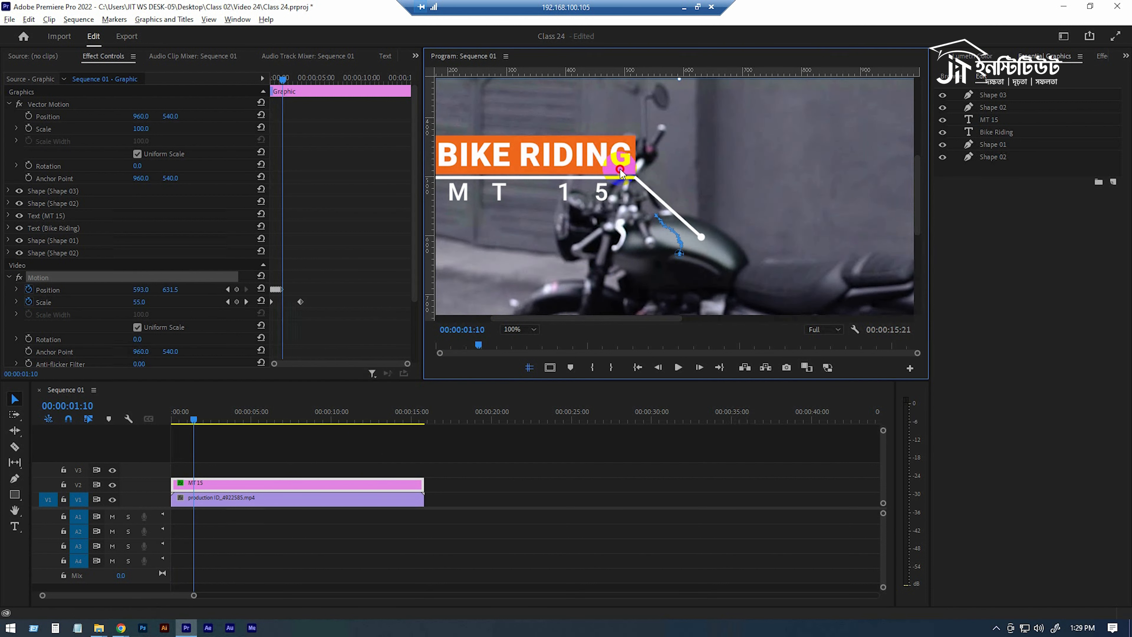
# Keyframe the callout's position to about 597.0, 644.5 at 00:00:01:15 and about 599.0, 654.5 at 00:00:01:20
pyautogui.click(467, 397)
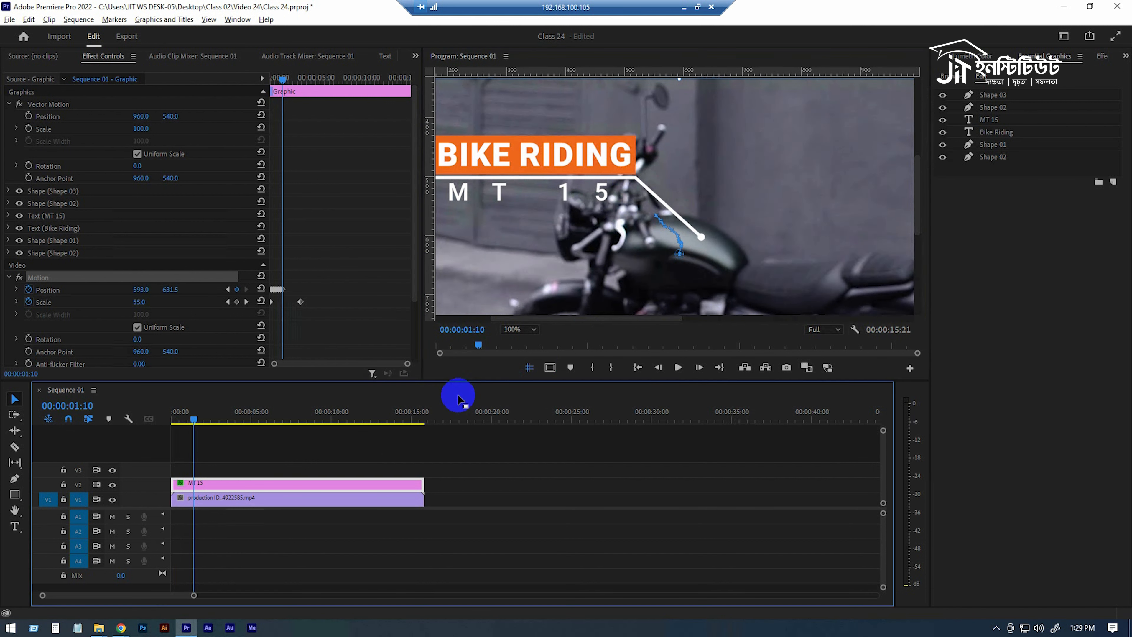
pyautogui.hotkey('shift', 'Right')
pyautogui.click(600, 161)
pyautogui.moveTo(599, 161); pyautogui.dragTo(603, 163)
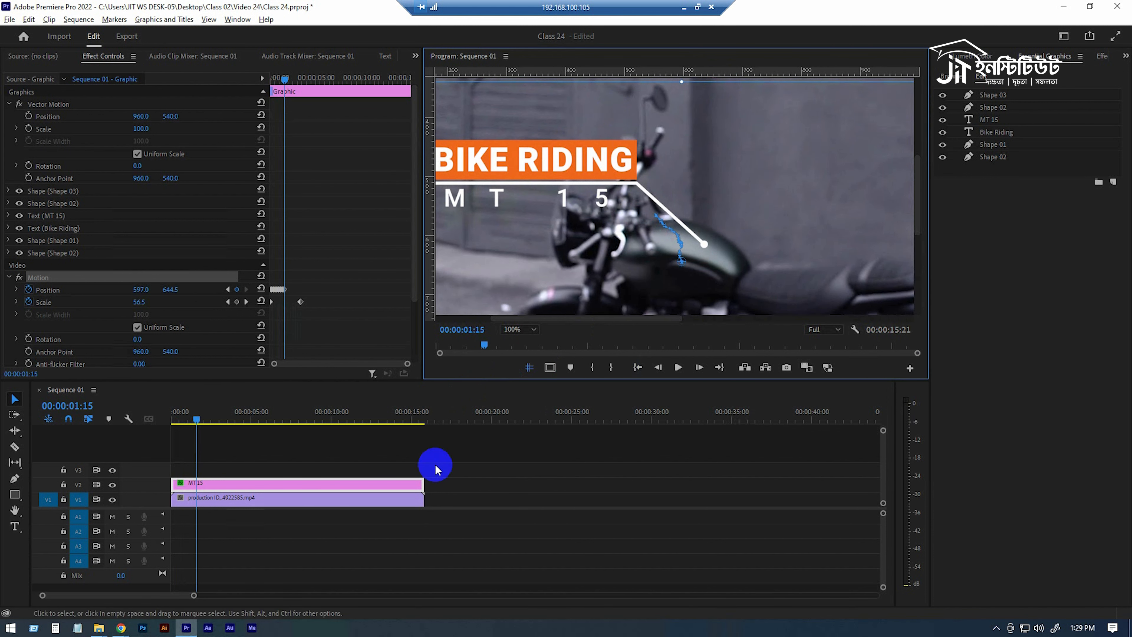
pyautogui.click(427, 392)
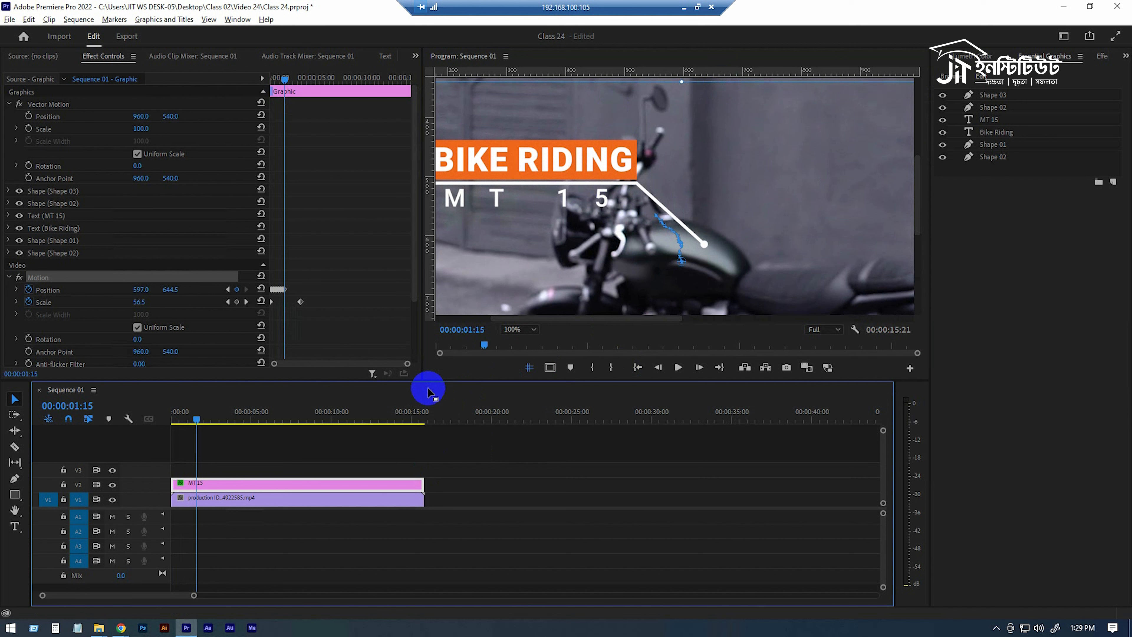
pyautogui.hotkey('shift', 'Right')
pyautogui.click(609, 160)
pyautogui.moveTo(610, 161); pyautogui.dragTo(611, 164)
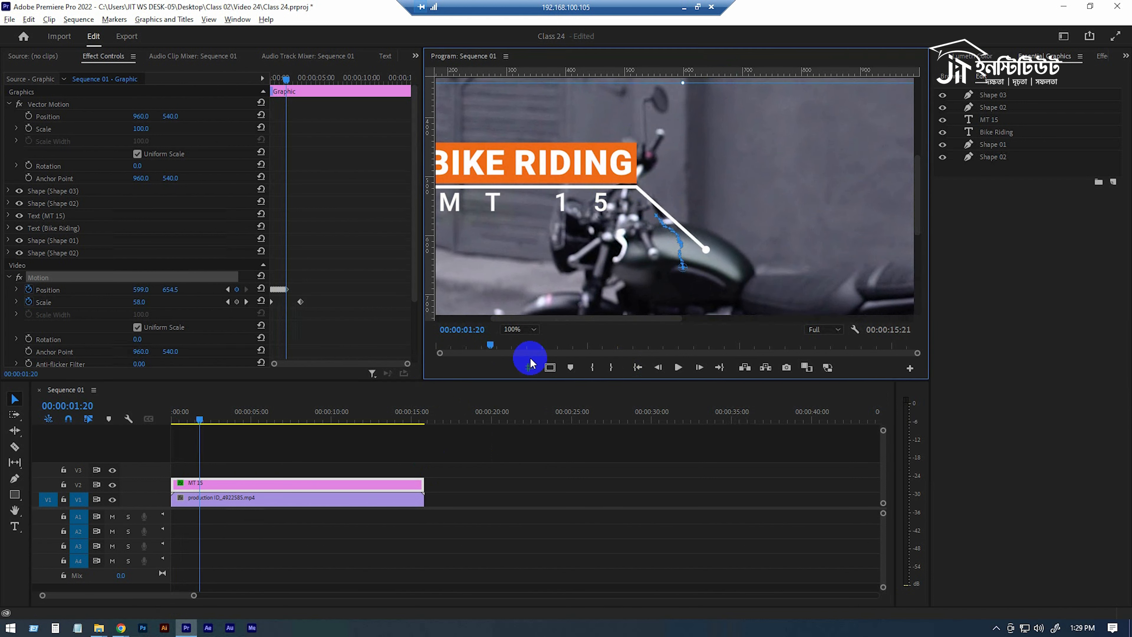
# Keyframe the callout's position to about 603.0, 663.5 at 00:00:02:00 and about 610.0, 665.5 at 00:00:02:05
pyautogui.click(493, 392)
pyautogui.hotkey('shift', 'Right')
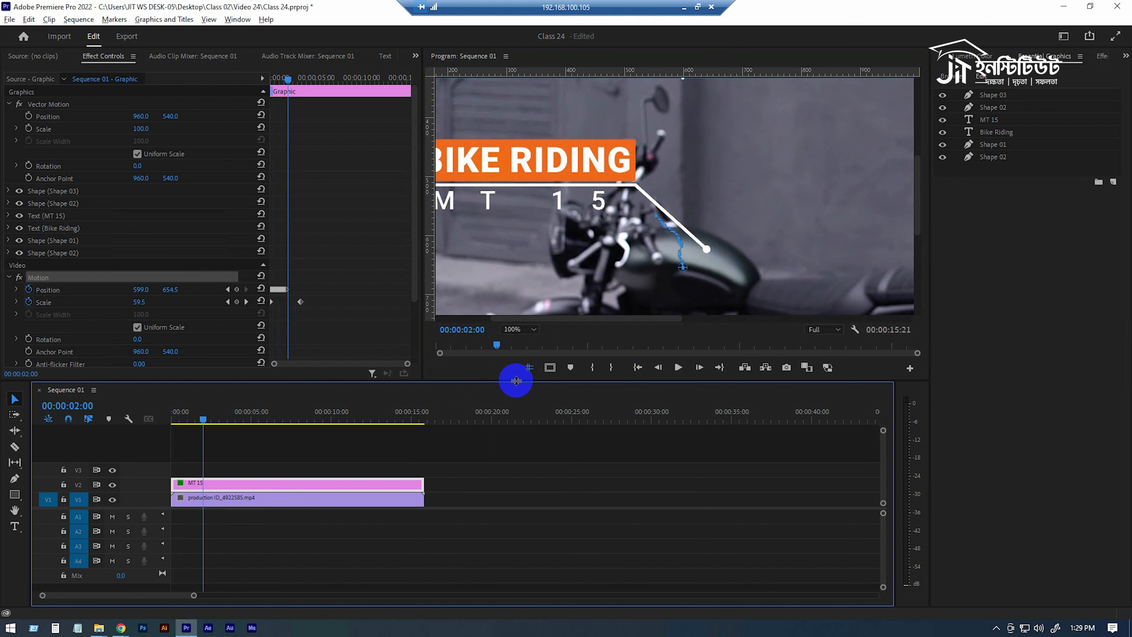
pyautogui.click(577, 172)
pyautogui.moveTo(579, 175); pyautogui.dragTo(579, 178)
pyautogui.click(552, 395)
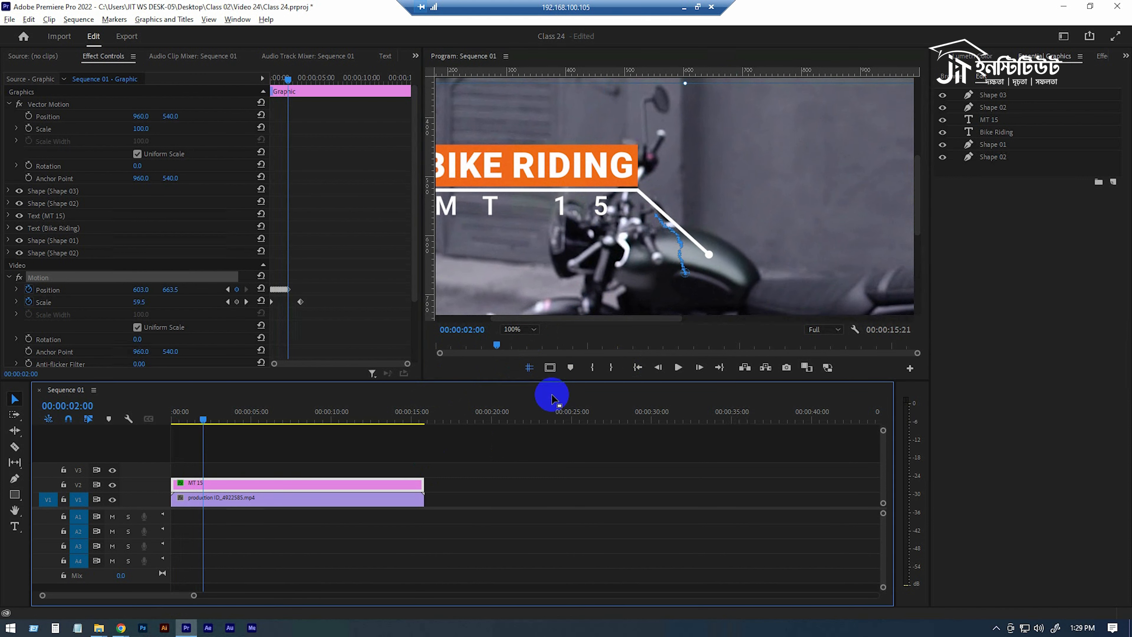
pyautogui.hotkey('shift', 'Right')
pyautogui.moveTo(596, 178); pyautogui.dragTo(600, 178)
pyautogui.click(501, 393)
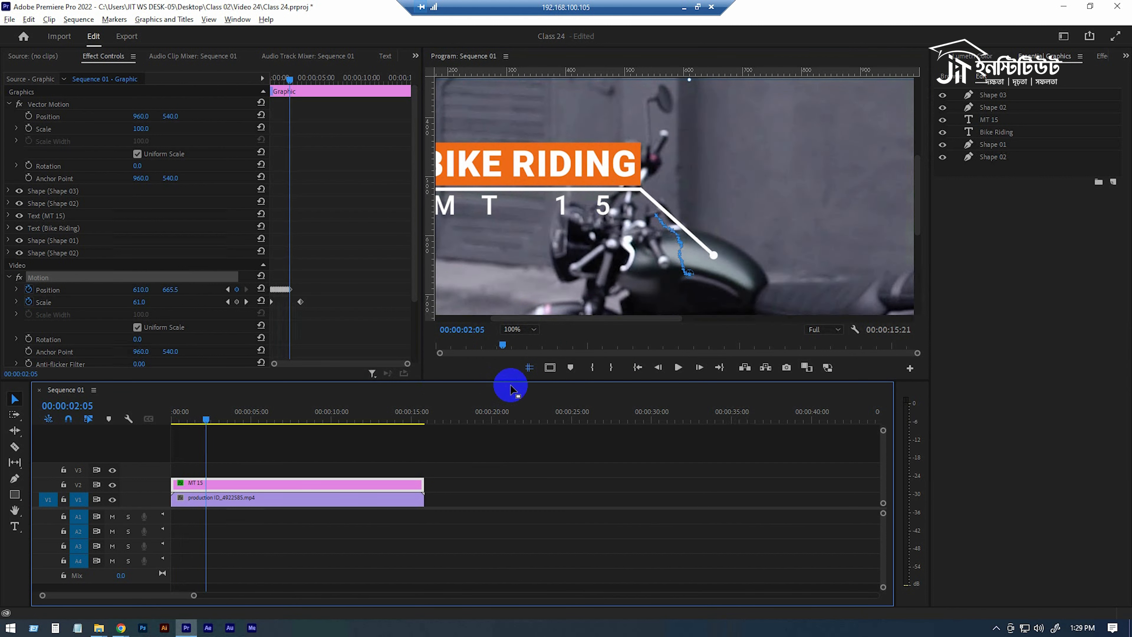
# Keyframe the callout's position to about 616.0, 672.5 at 00:00:02:10 and about 632.0, 680.5 at 00:00:02:15
pyautogui.hotkey('shift', 'Right')
pyautogui.click(591, 169)
pyautogui.moveTo(592, 168); pyautogui.dragTo(594, 173)
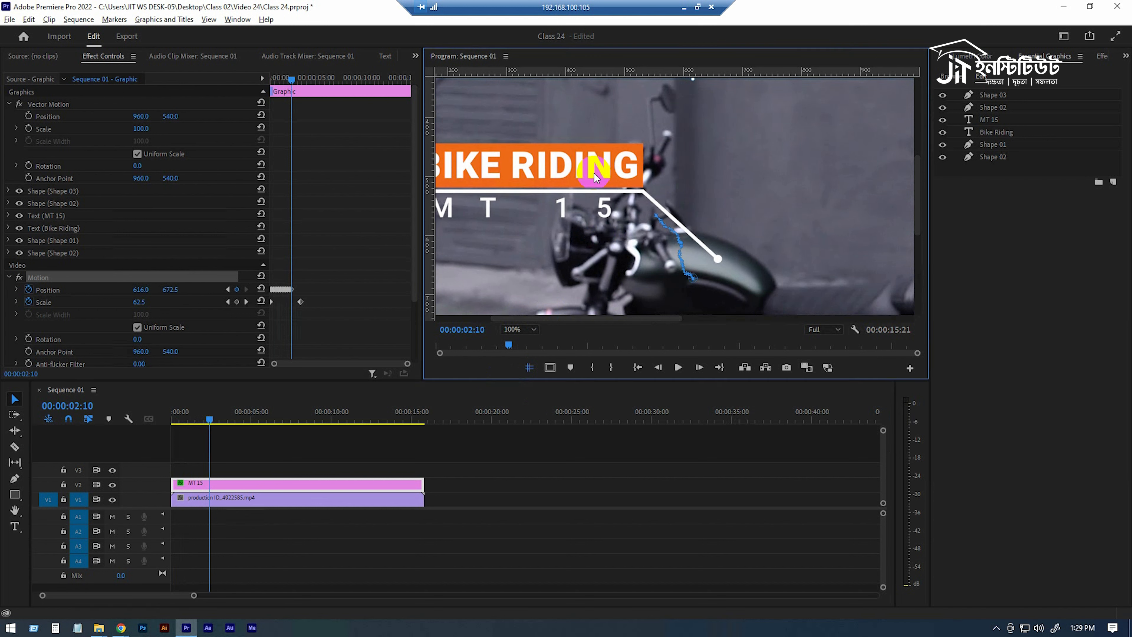
pyautogui.click(552, 390)
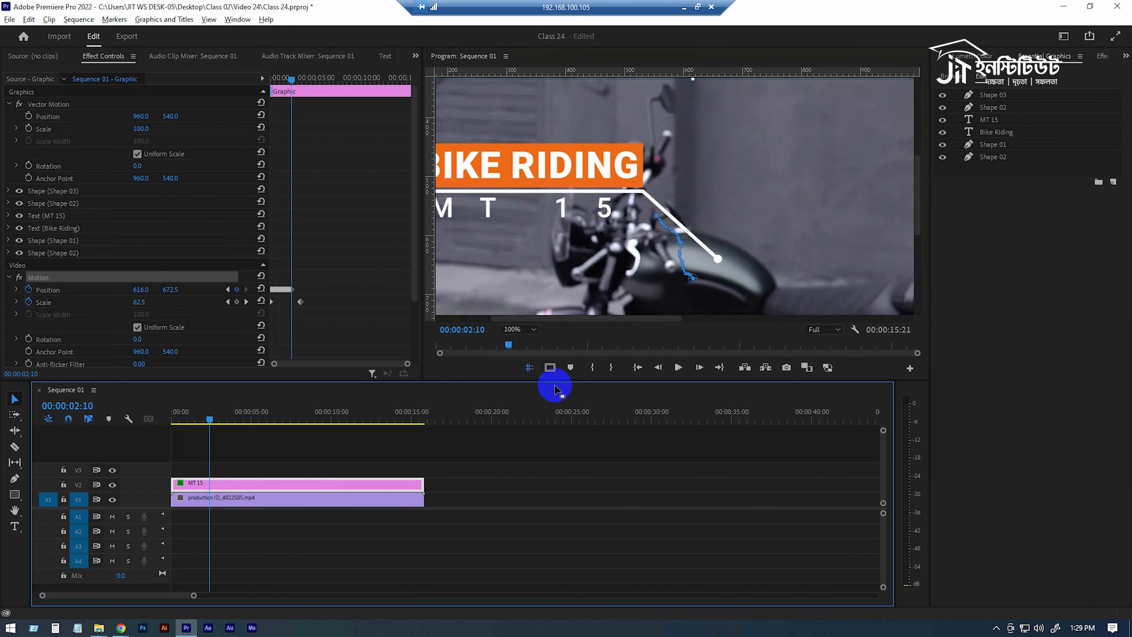
pyautogui.hotkey('shift', 'Right')
pyautogui.click(638, 142)
pyautogui.moveTo(578, 177); pyautogui.dragTo(587, 182)
# Keyframe the callout's position to about 642.0, 697.5 at 00:00:02:20 so its dot stays on the fuel tank
pyautogui.click(476, 399)
pyautogui.hotkey('shift', 'Right')
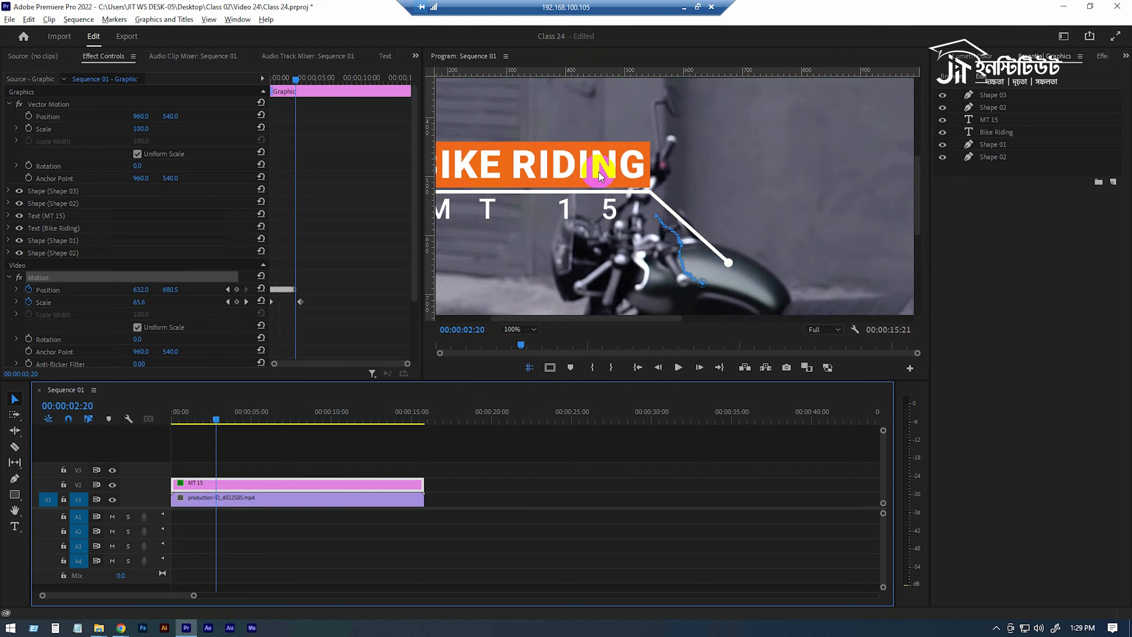
pyautogui.moveTo(621, 179); pyautogui.dragTo(627, 189)
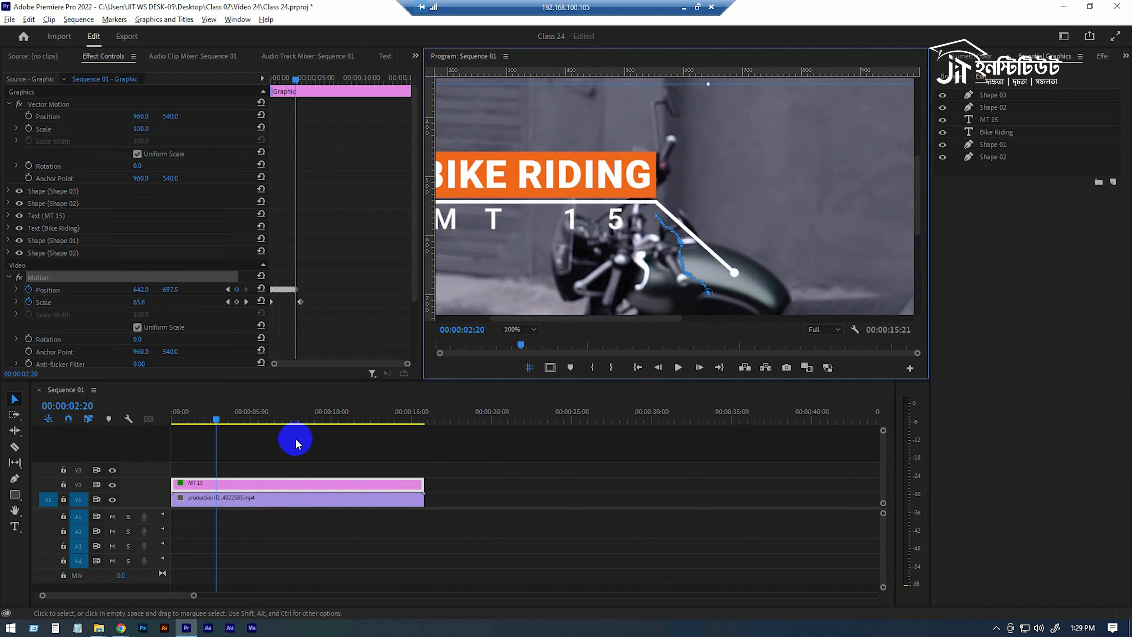
pyautogui.click(345, 406)
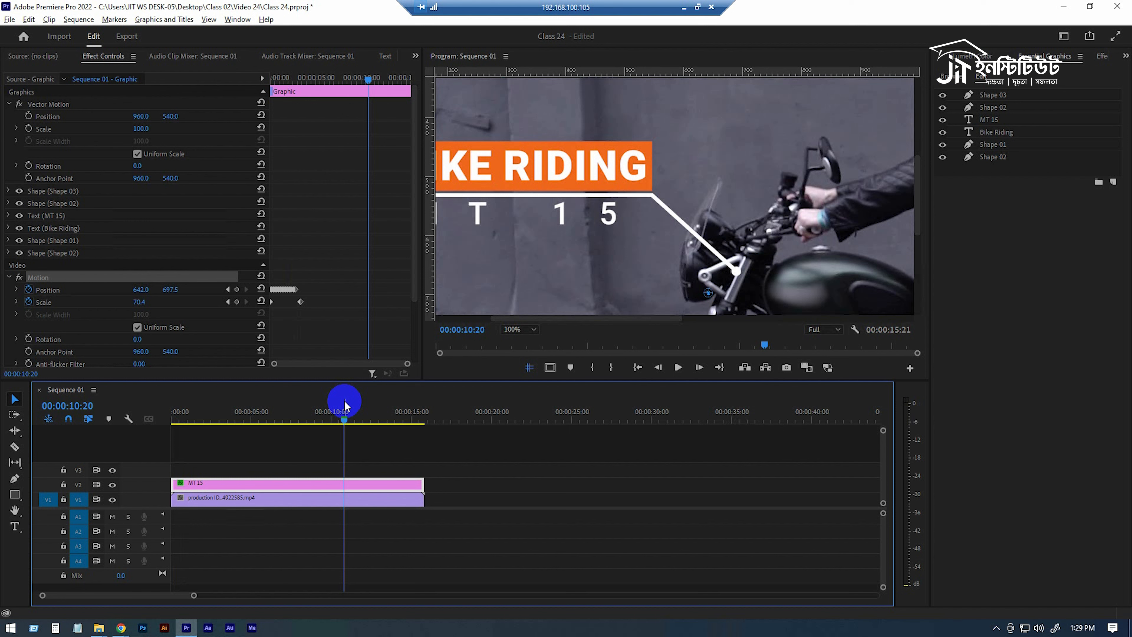
pyautogui.click(227, 413)
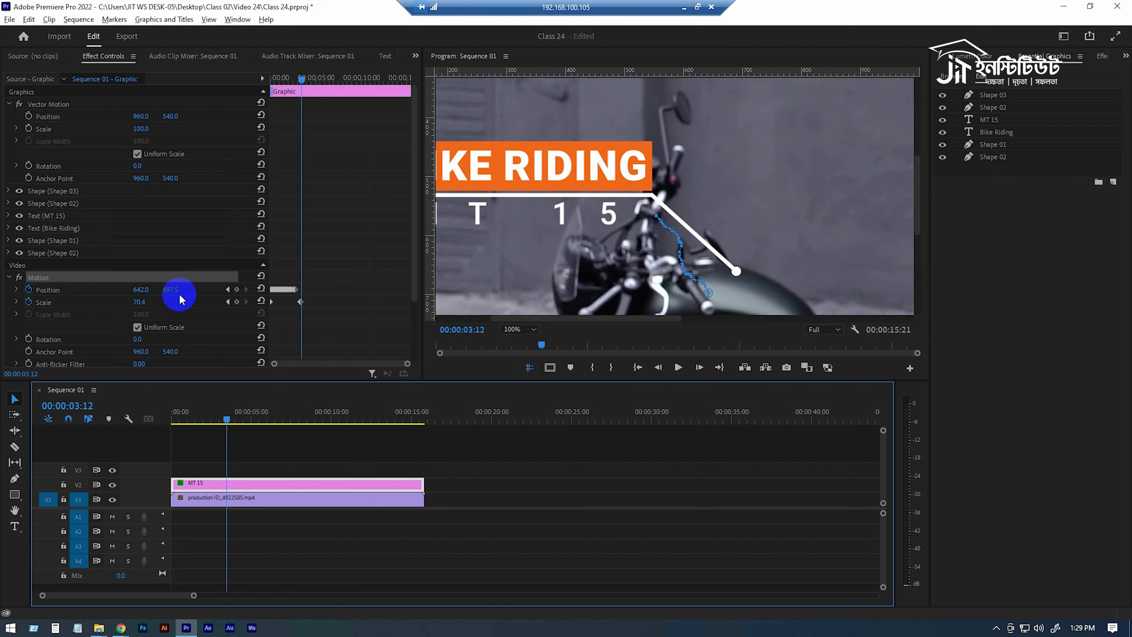
pyautogui.click(227, 302)
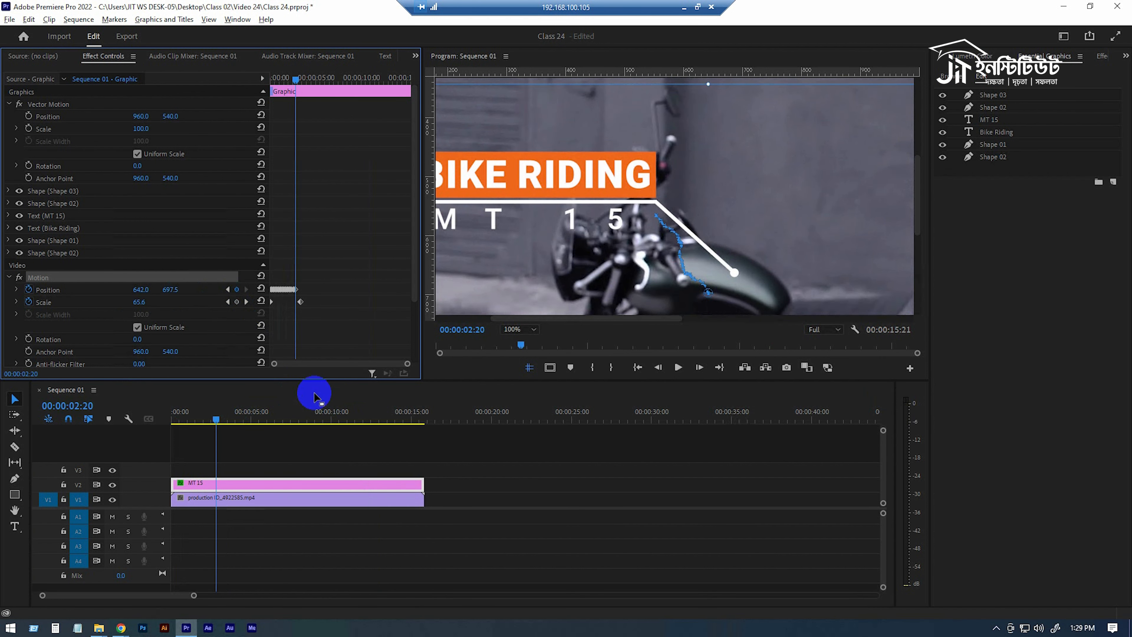
# Keyframe the callout's position to about 646.0, 702.5 at 00:00:03:00 and about 663.0, 714.5 at 00:00:03:05
pyautogui.hotkey('shift', 'Right')
pyautogui.hotkey('shift', 'Right')
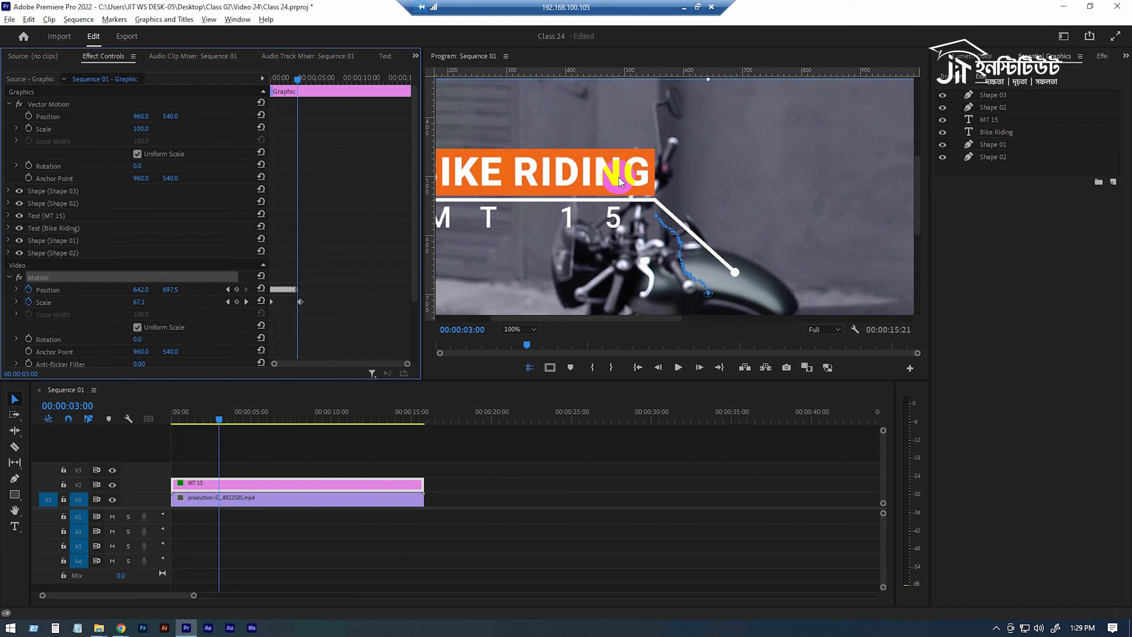
pyautogui.moveTo(618, 179); pyautogui.dragTo(622, 182)
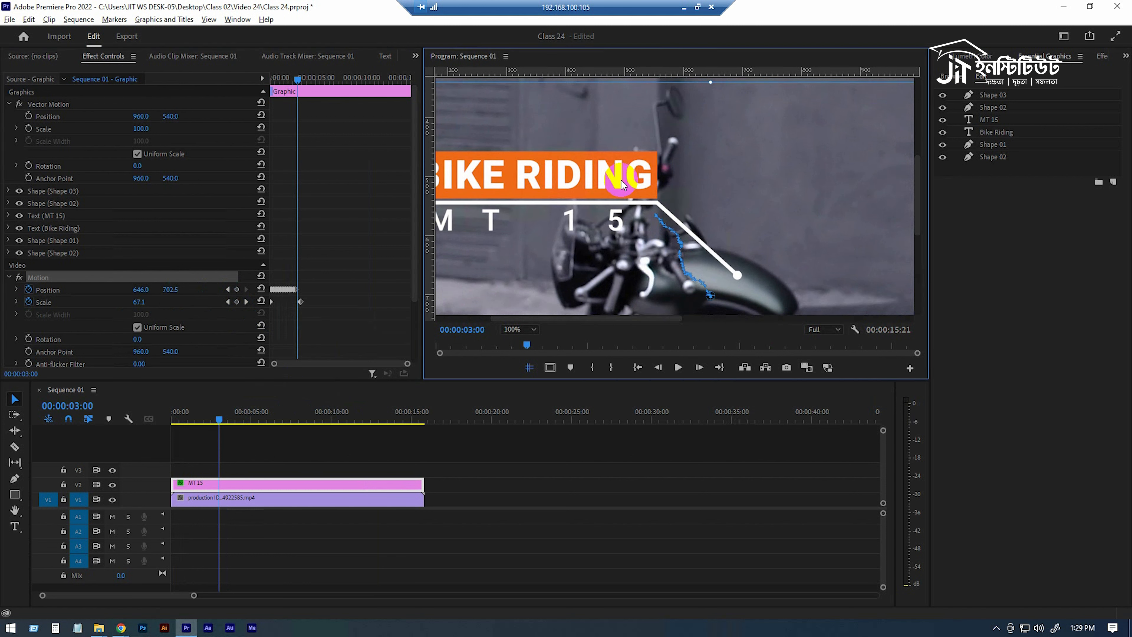
pyautogui.click(449, 394)
pyautogui.hotkey('shift', 'Right')
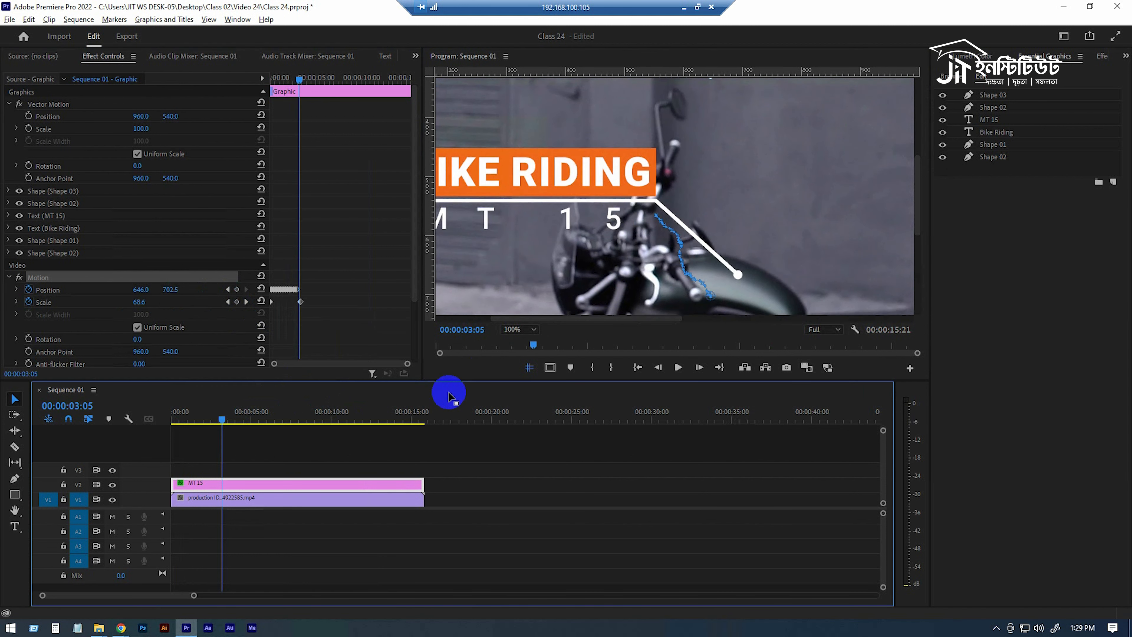
pyautogui.moveTo(539, 169); pyautogui.dragTo(550, 177)
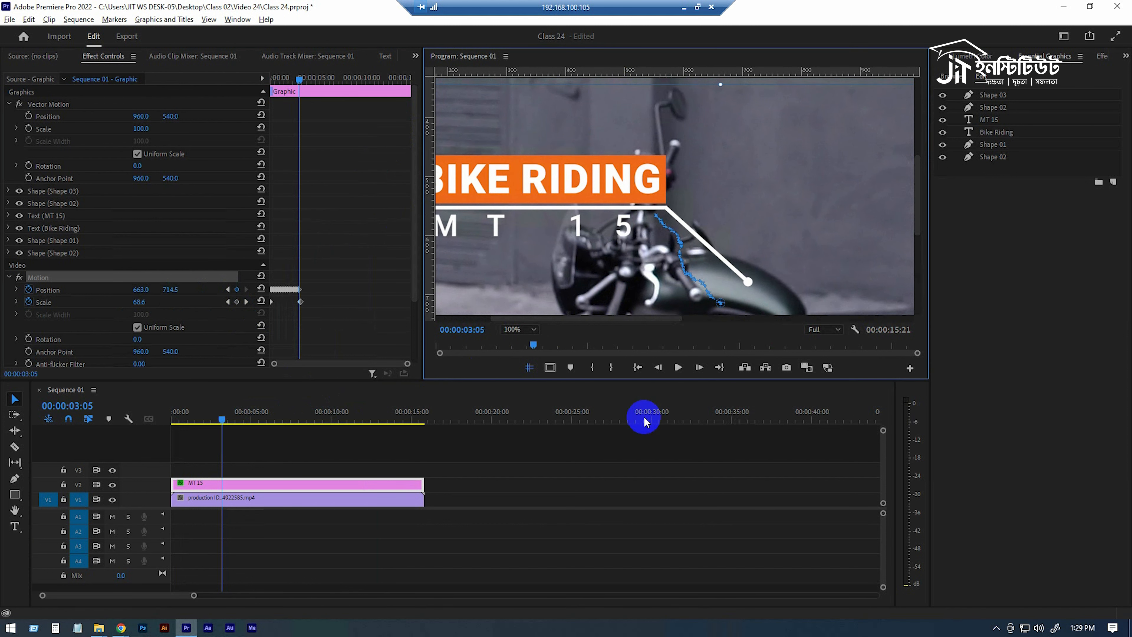
# Keyframe the callout's position to about 682.0, 734.5 at 00:00:03:10 and about 695.0, 760.5 at 00:00:03:15
pyautogui.click(622, 392)
pyautogui.hotkey('shift', 'Right')
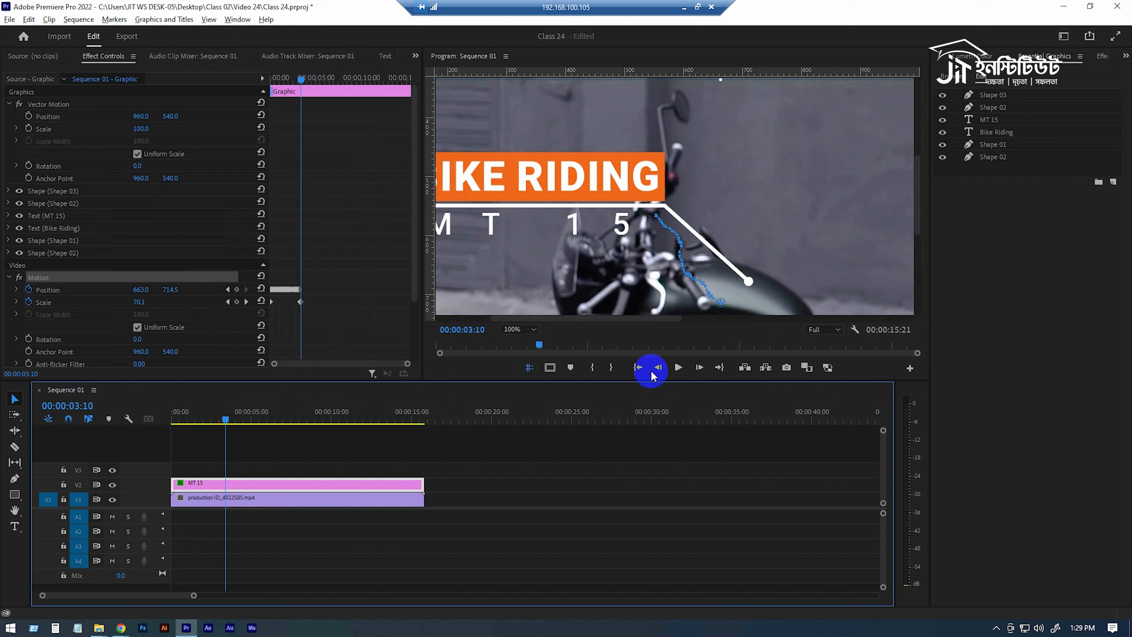
pyautogui.moveTo(637, 173); pyautogui.dragTo(648, 186)
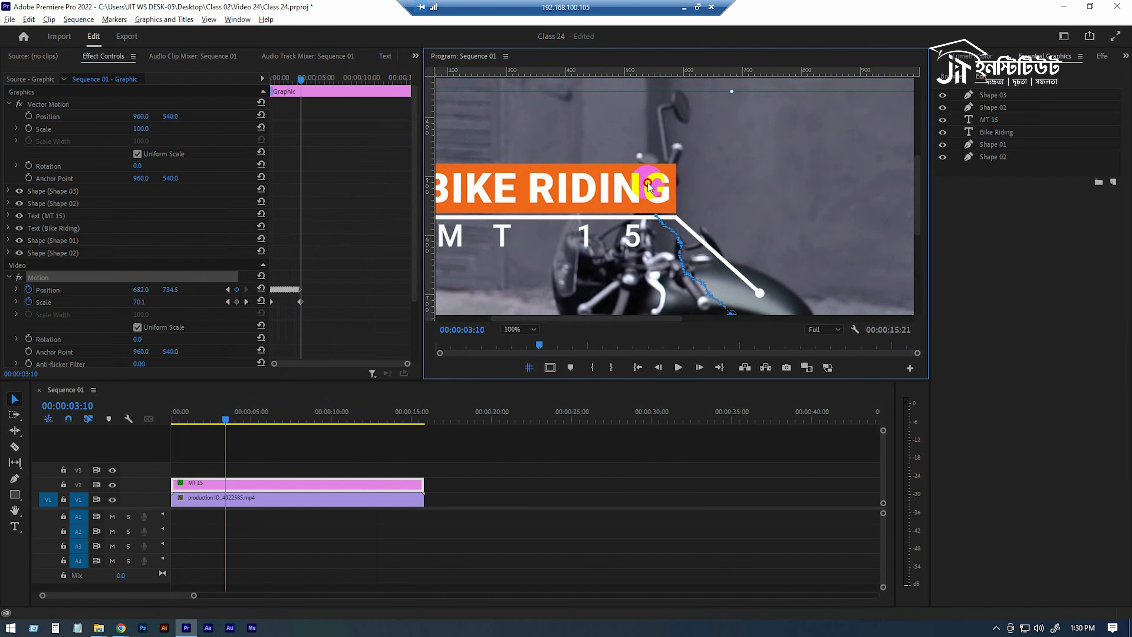
pyautogui.click(514, 392)
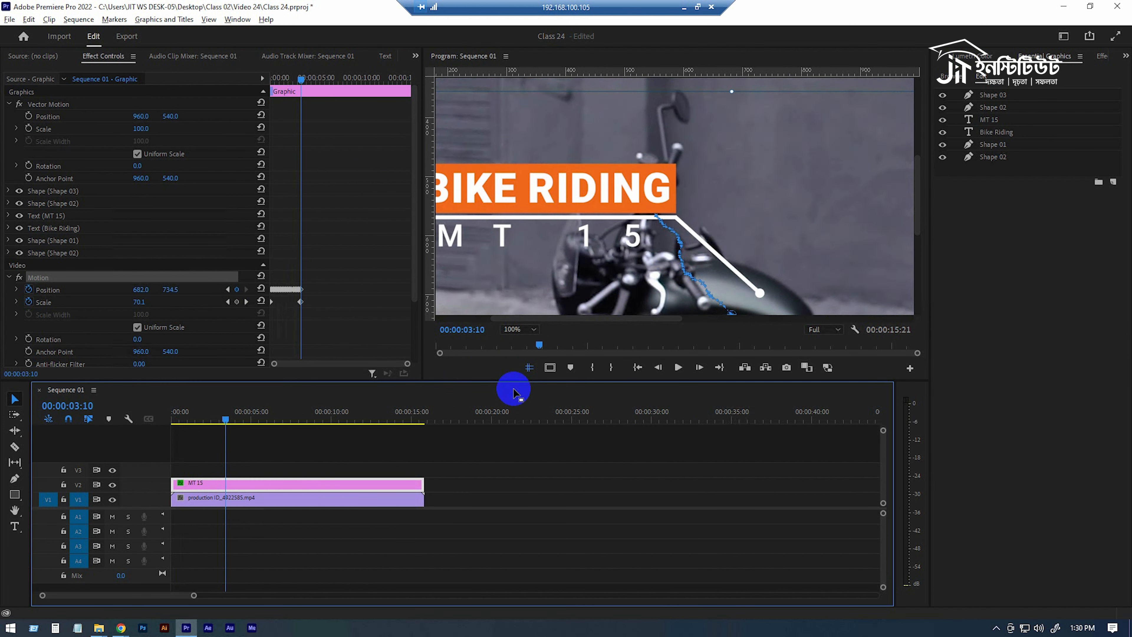
pyautogui.hotkey('shift', 'Right')
pyautogui.moveTo(647, 196); pyautogui.dragTo(656, 210)
pyautogui.moveTo(916, 207); pyautogui.dragTo(922, 240)
pyautogui.moveTo(581, 317); pyautogui.dragTo(596, 319)
# Keyframe the callout's position to about 706.0, 769.5 at 00:00:03:20 and about 719.0, 786.5 at 00:00:04:00
pyautogui.click(411, 408)
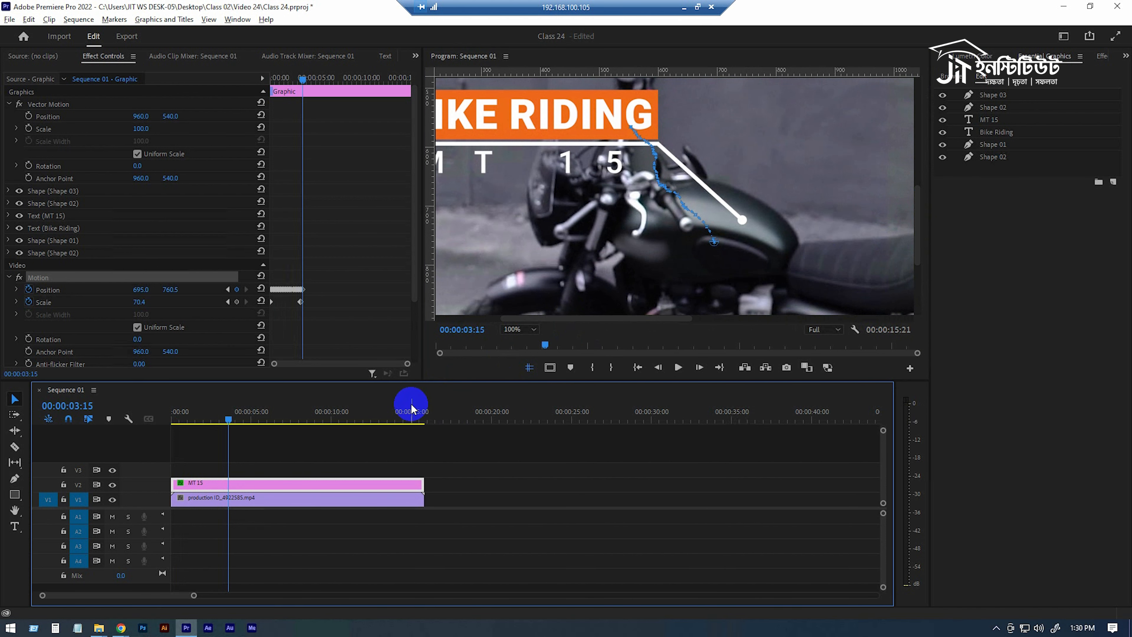
pyautogui.hotkey('shift', 'Right')
pyautogui.moveTo(584, 120); pyautogui.dragTo(592, 129)
pyautogui.click(607, 394)
pyautogui.hotkey('shift', 'Right')
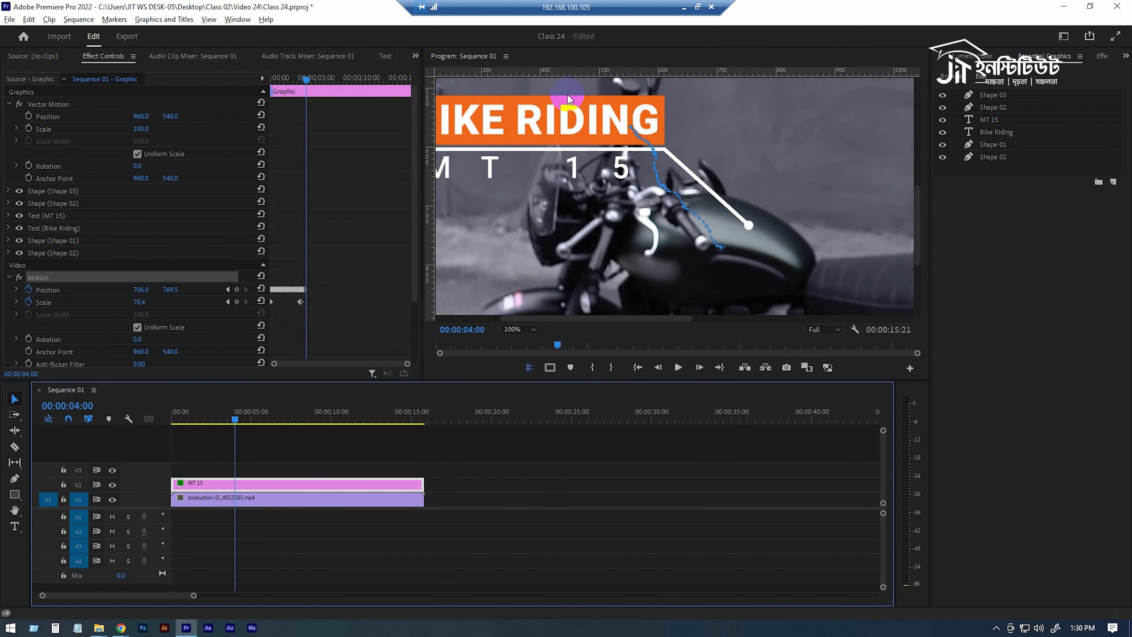
pyautogui.moveTo(626, 128); pyautogui.dragTo(634, 140)
# Keyframe the callout's position to about 737.0, 796.5 at 00:00:04:05 and about 763.0, 811.5 at 00:00:04:10
pyautogui.click(622, 394)
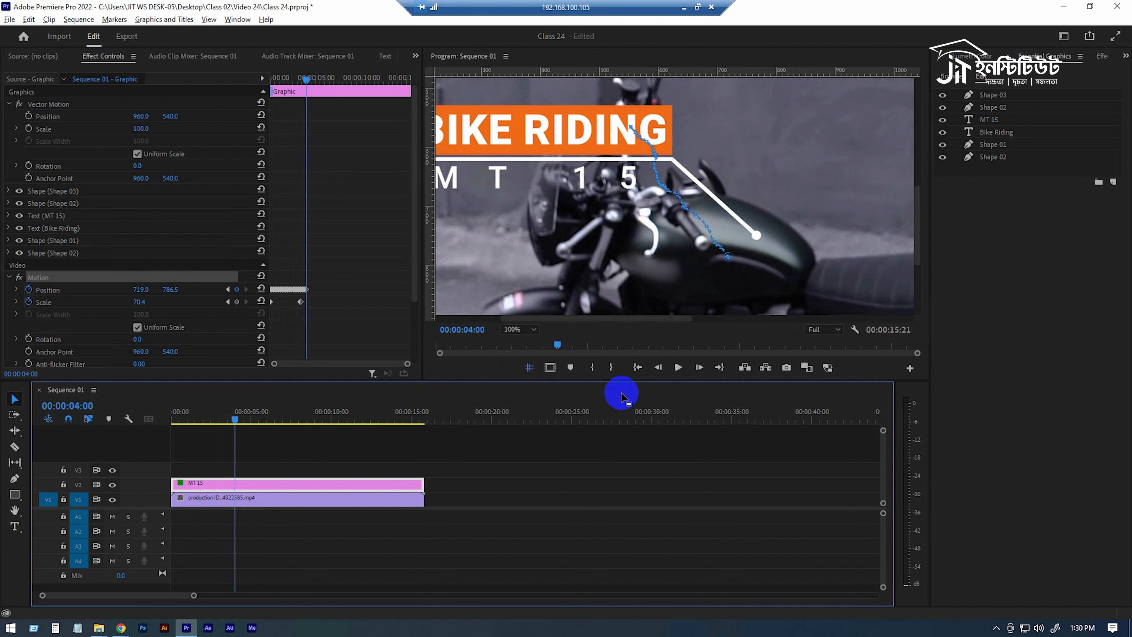
pyautogui.hotkey('shift', 'Right')
pyautogui.moveTo(624, 138); pyautogui.dragTo(634, 145)
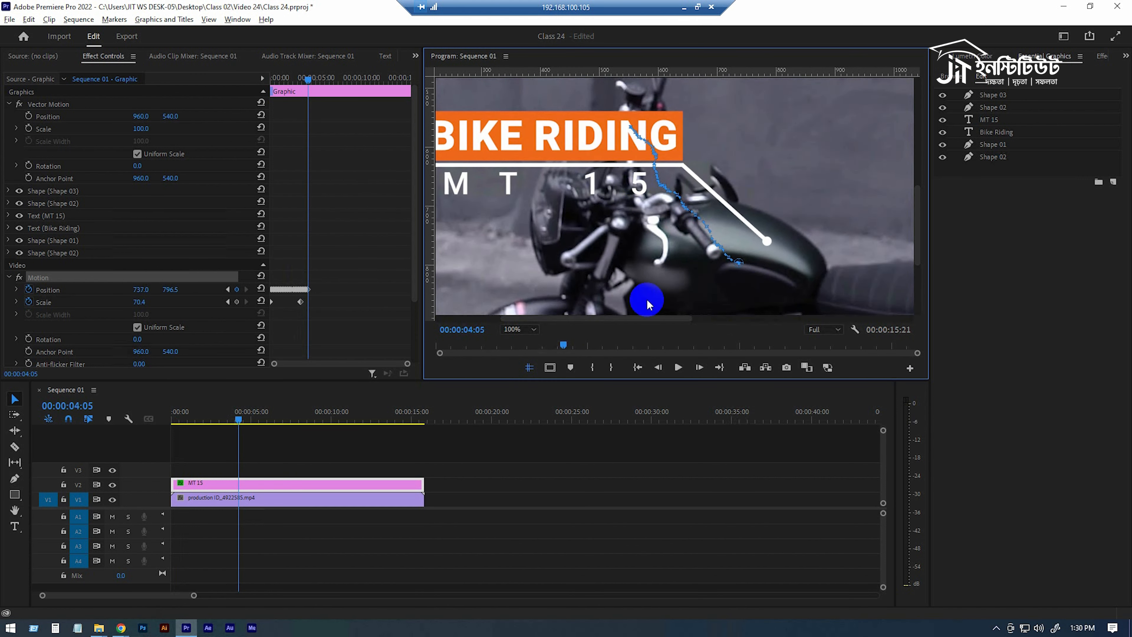
pyautogui.click(646, 394)
pyautogui.hotkey('shift', 'Right')
pyautogui.moveTo(609, 156); pyautogui.dragTo(625, 163)
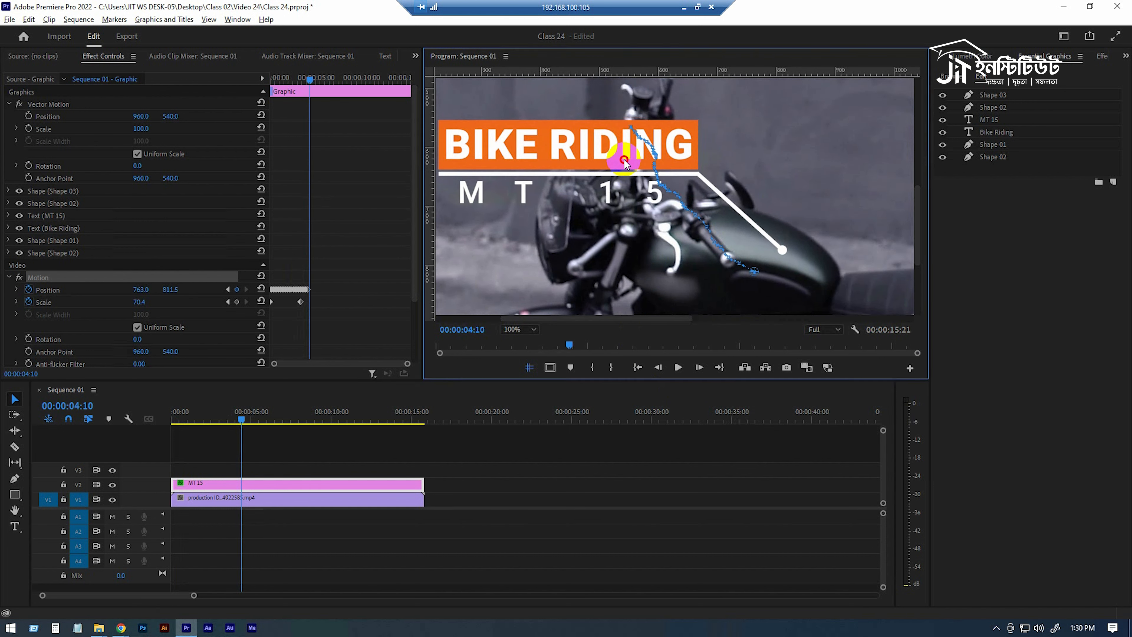
# Fit the whole frame in the preview and play the sequence from the start to review the callout's tracking
pyautogui.moveTo(195, 596); pyautogui.dragTo(316, 596)
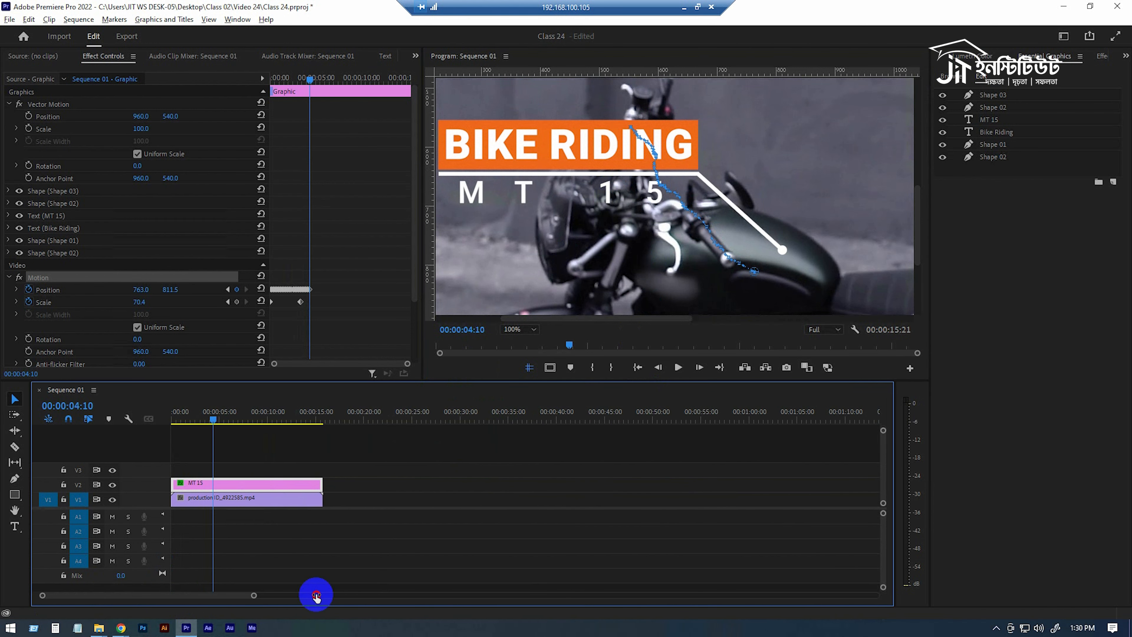
pyautogui.click(520, 329)
pyautogui.click(519, 343)
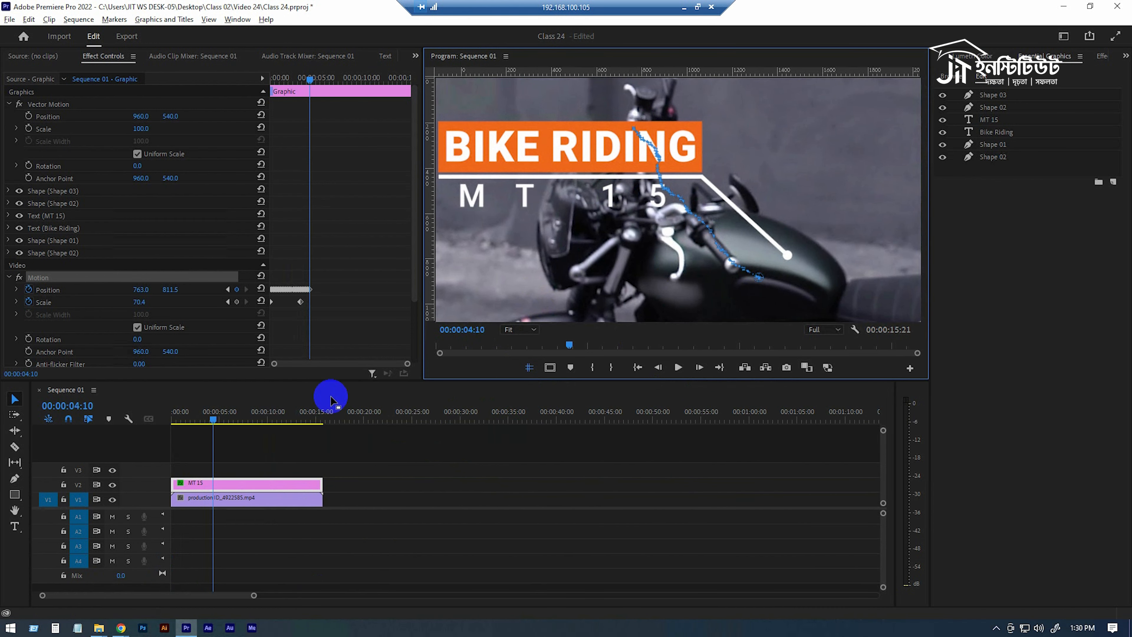
pyautogui.moveTo(211, 417); pyautogui.dragTo(13, 415)
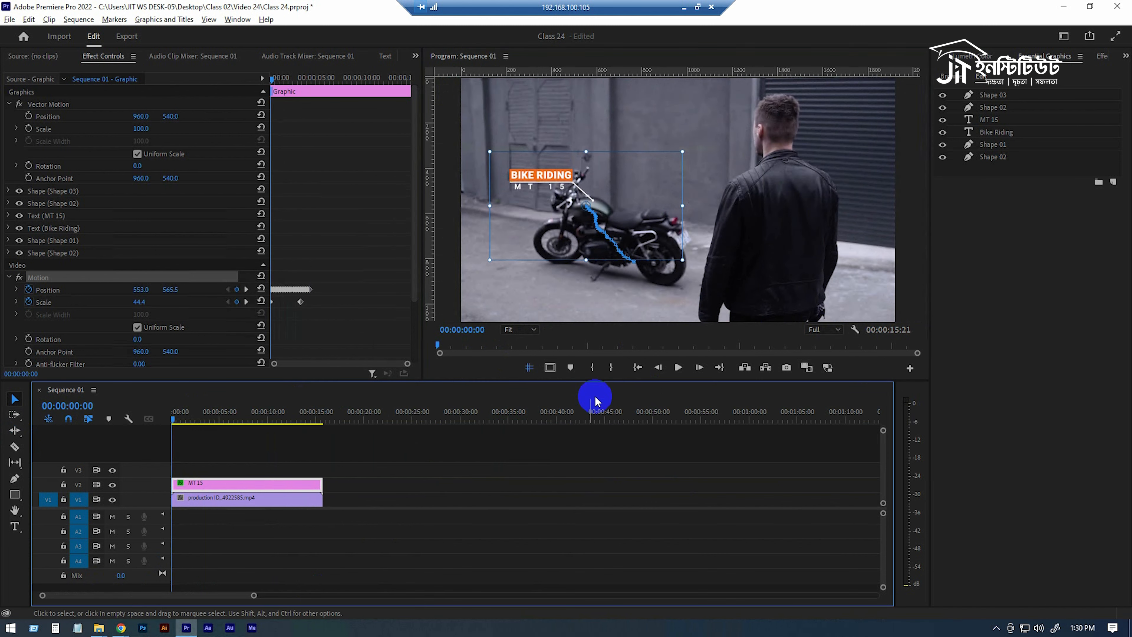
pyautogui.click(483, 481)
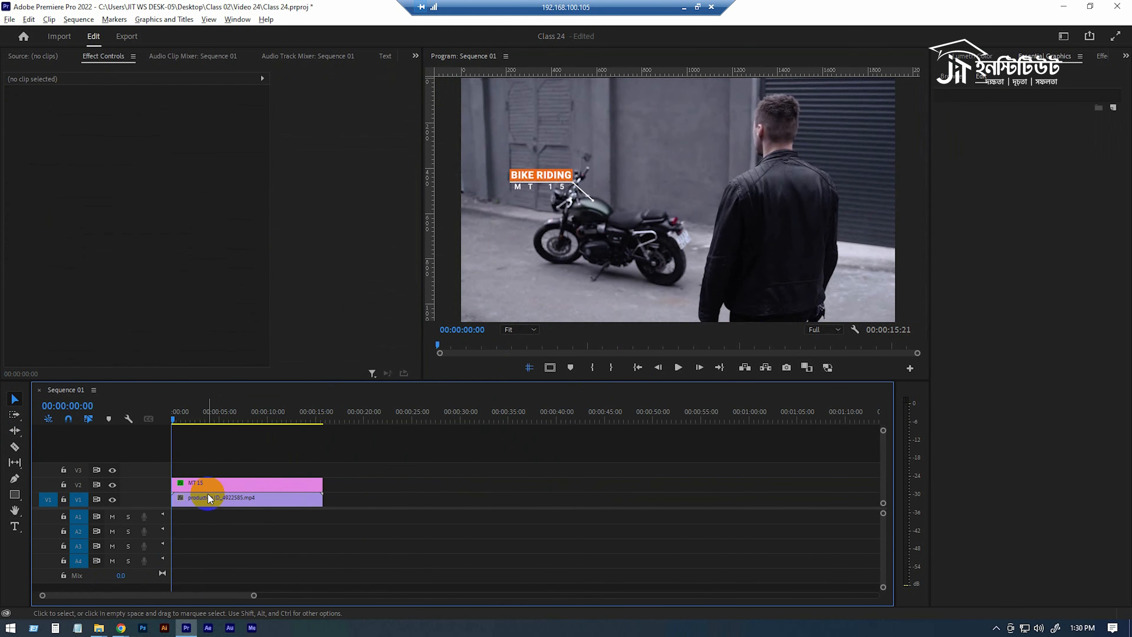
pyautogui.click(213, 483)
pyautogui.press('space')
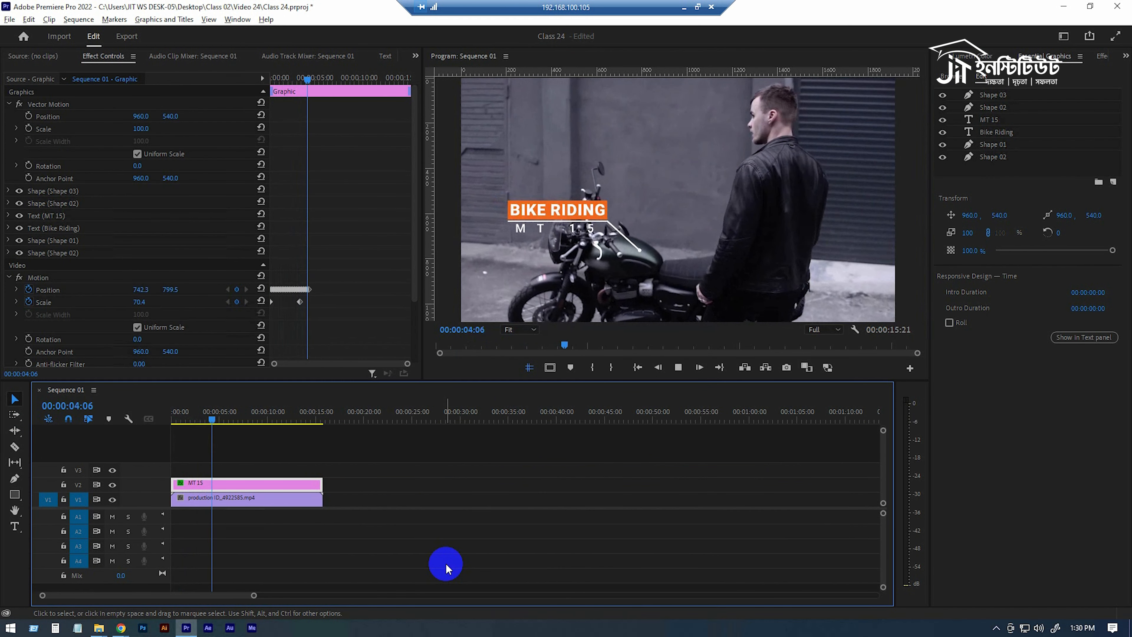
pyautogui.press('space')
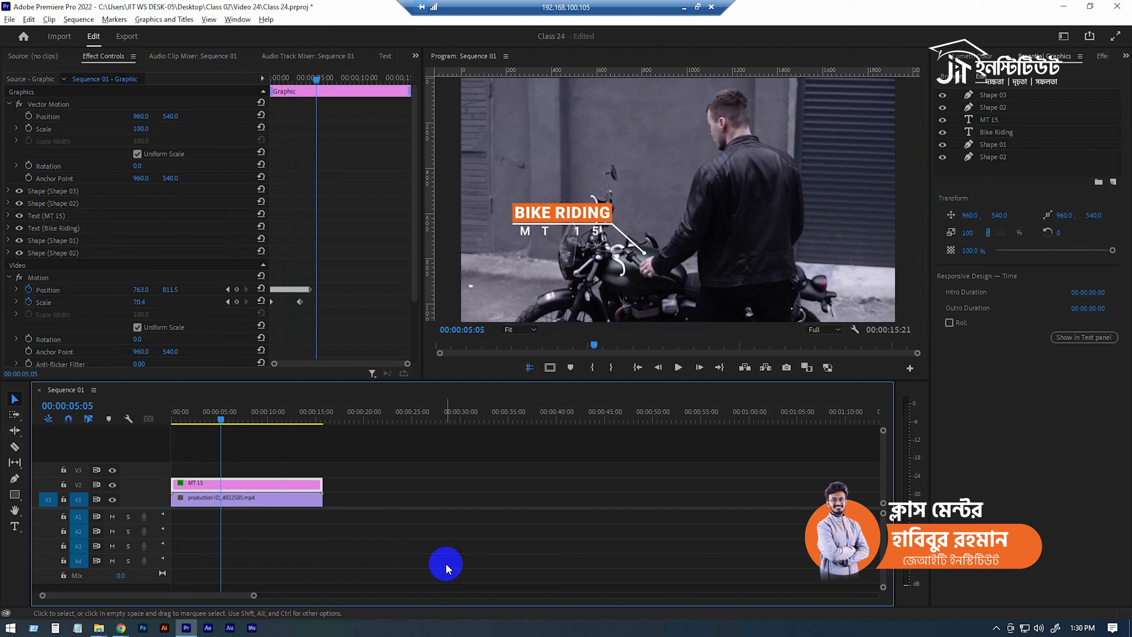